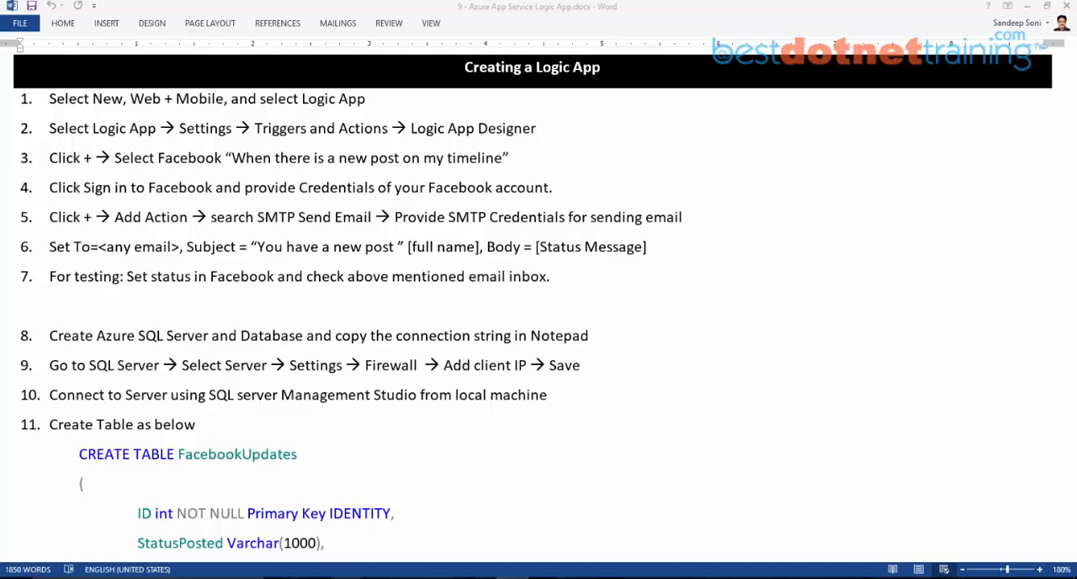
Step: Switch to the Azure portal and start creating a new Logic App from the Web + Mobile marketplace category
click(315, 578)
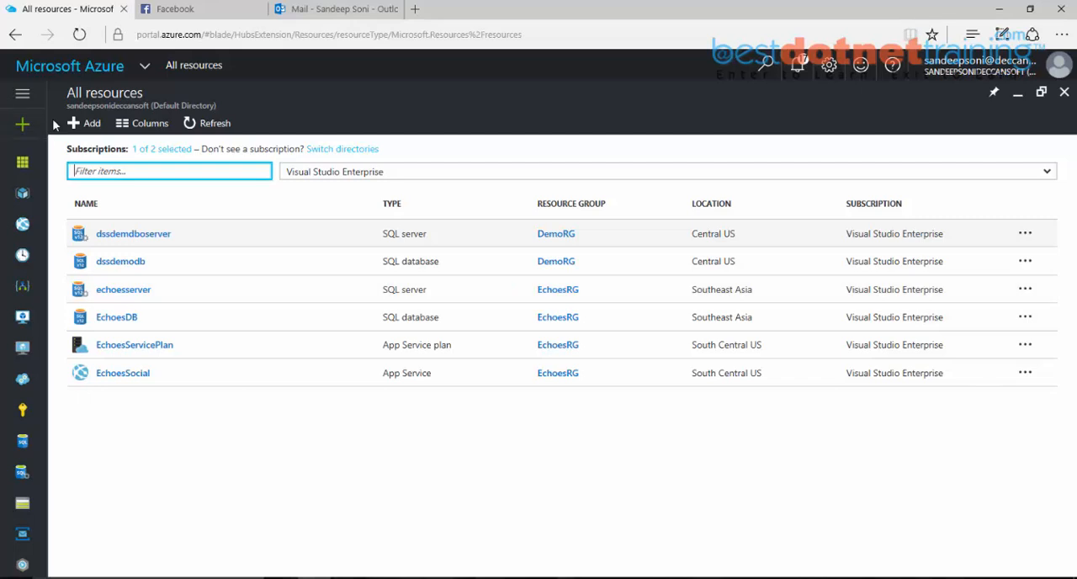
click(24, 95)
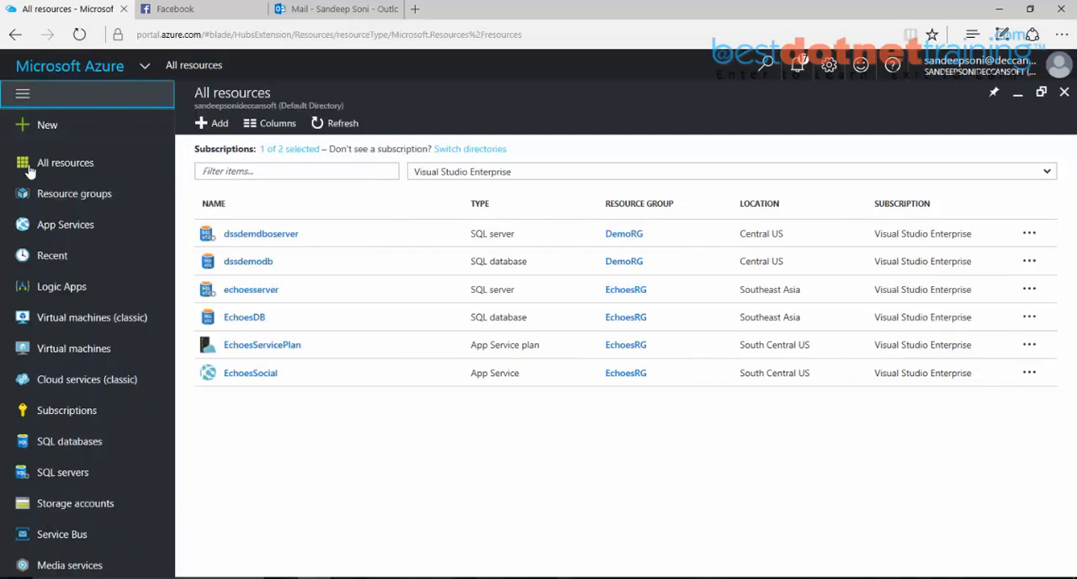
click(47, 126)
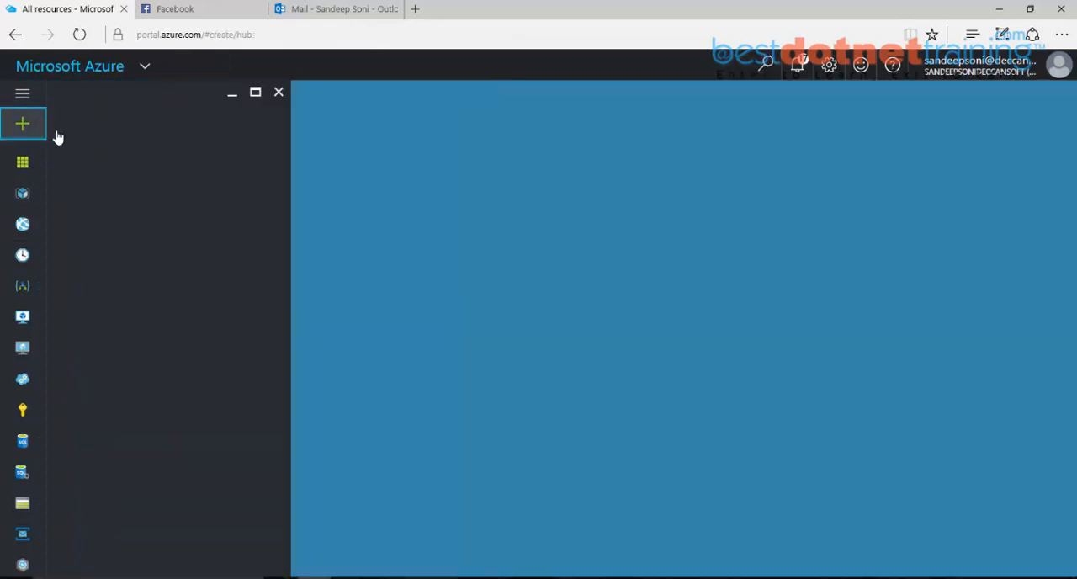
click(108, 299)
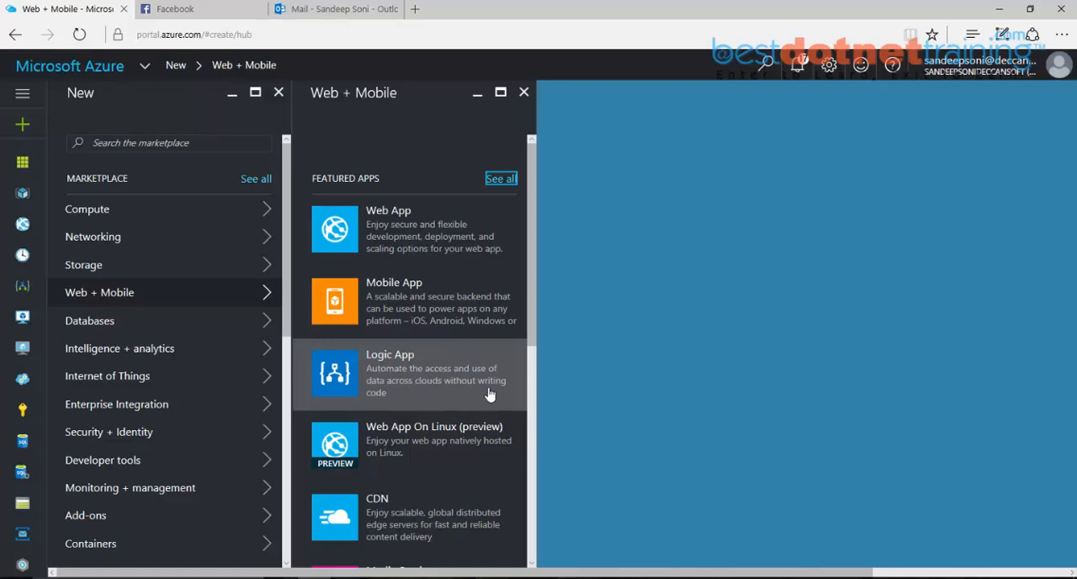
click(441, 403)
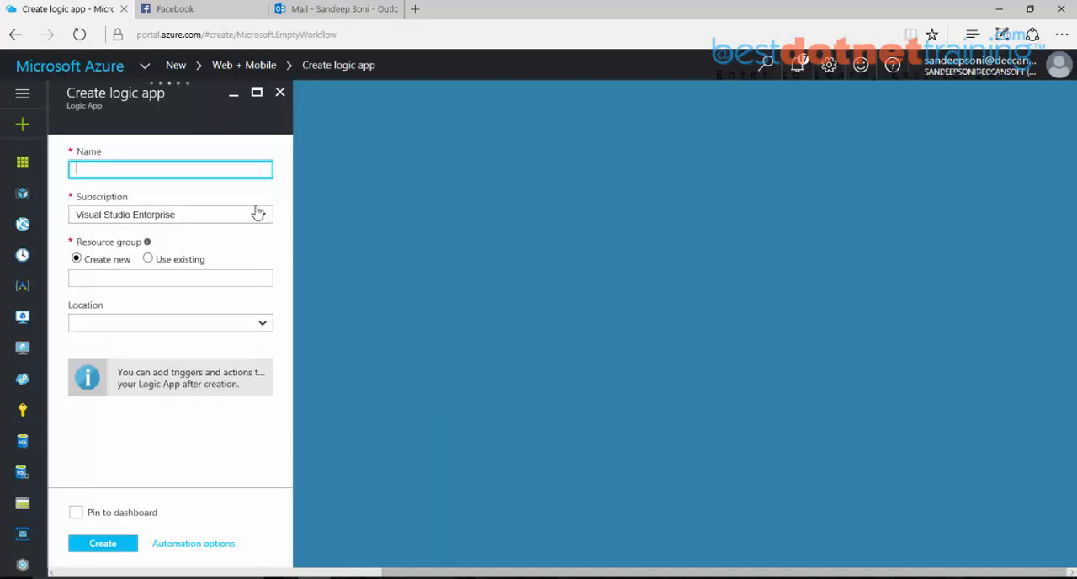
Step: Name the logic app FacebookLogicApp, assign it to the existing resource group DemoRG, and create it
text(FacebookLogicApp)
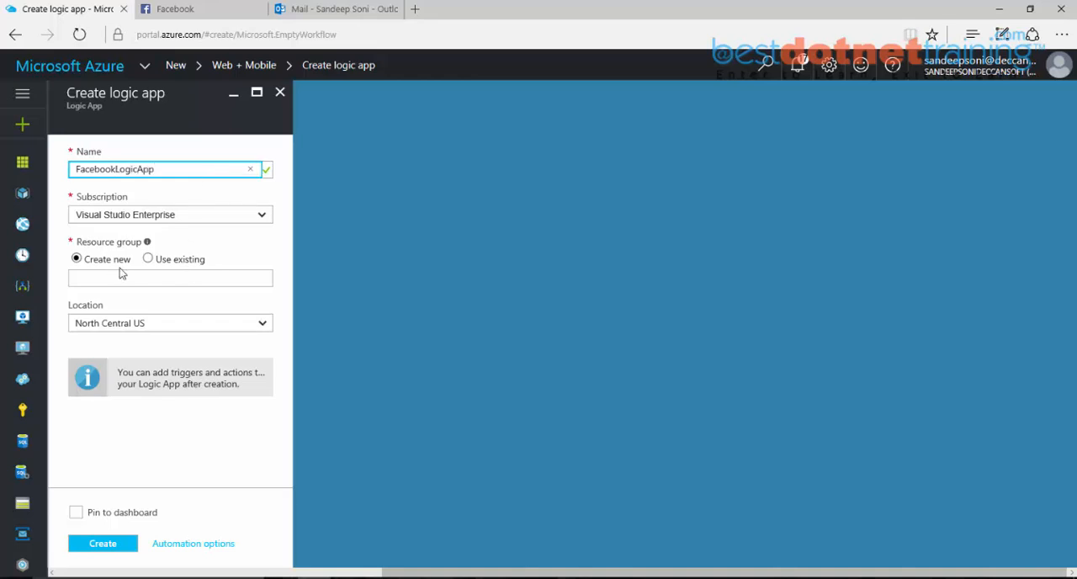
click(149, 259)
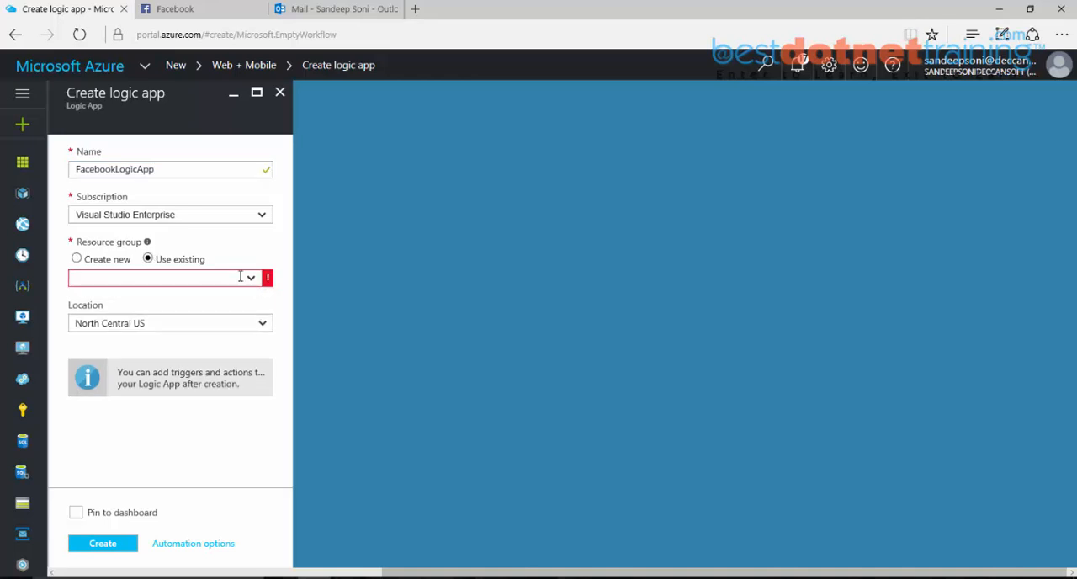
click(254, 287)
click(84, 320)
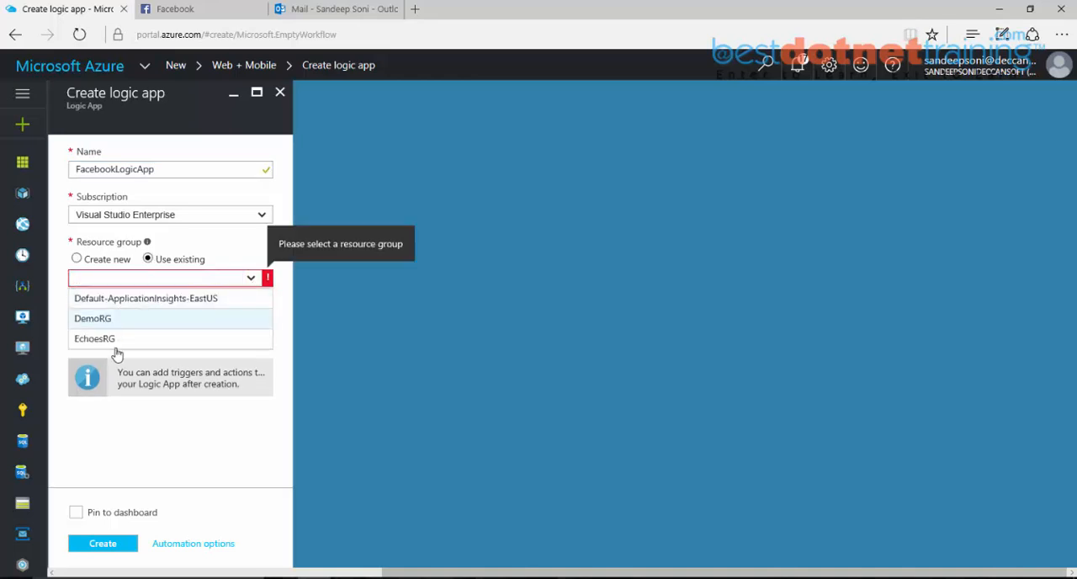
click(113, 547)
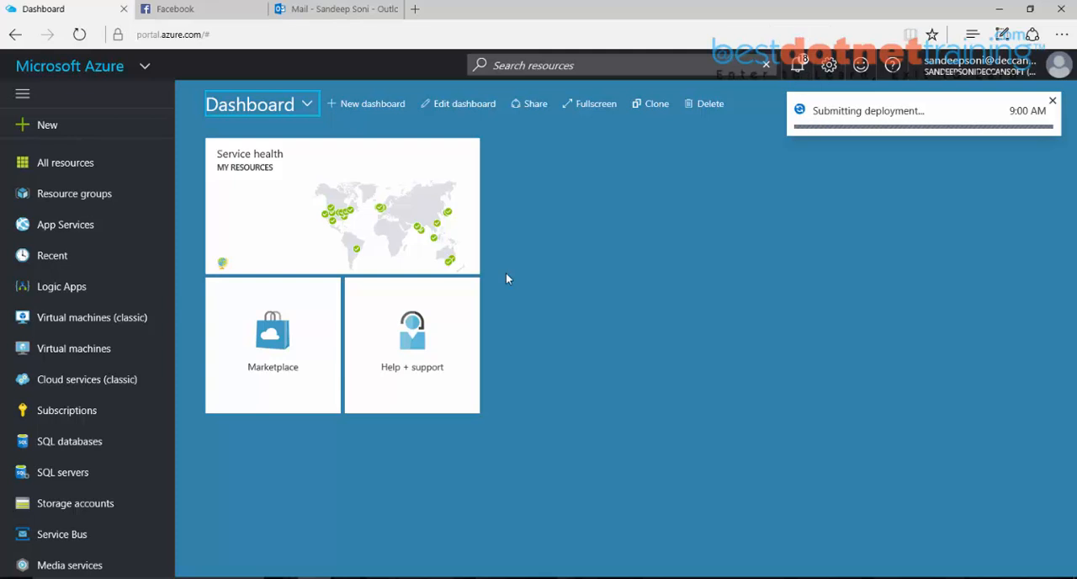
Step: Refresh the list of Logic Apps until FacebookLogicApp is listed, open it in the designer and dismiss the deployment notification
click(72, 299)
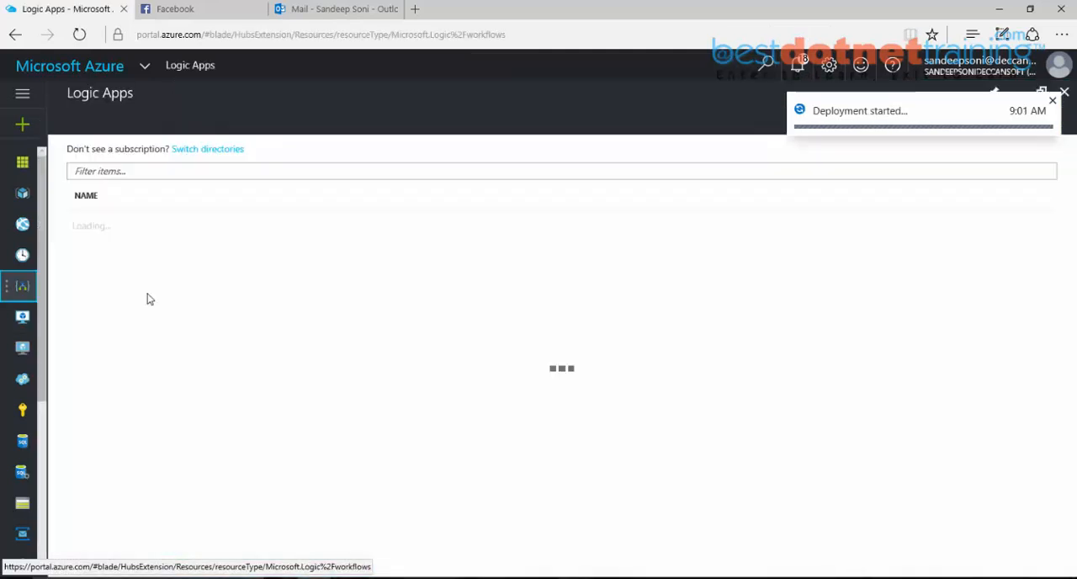
click(213, 133)
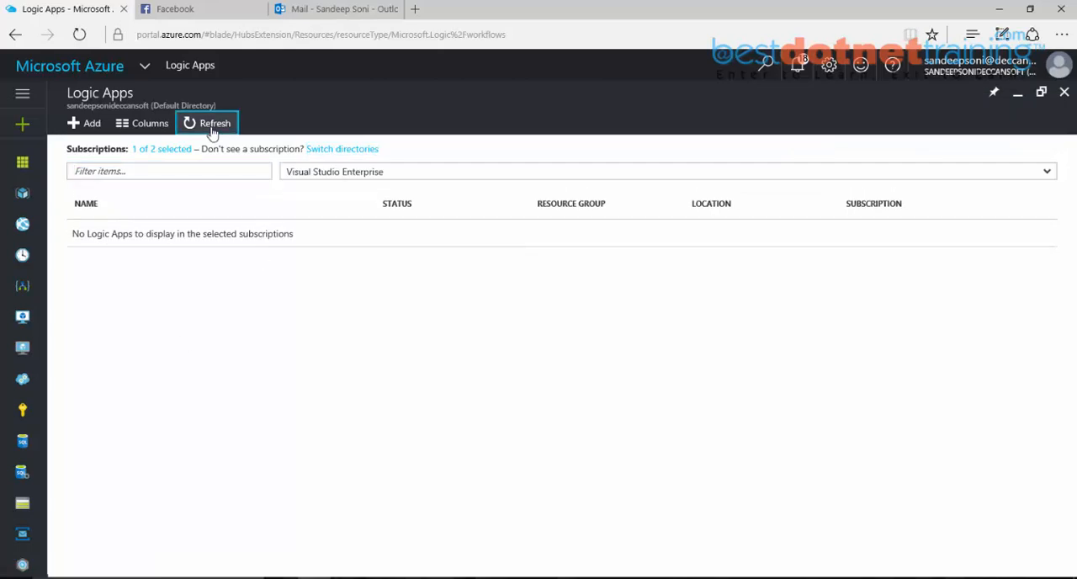
click(213, 133)
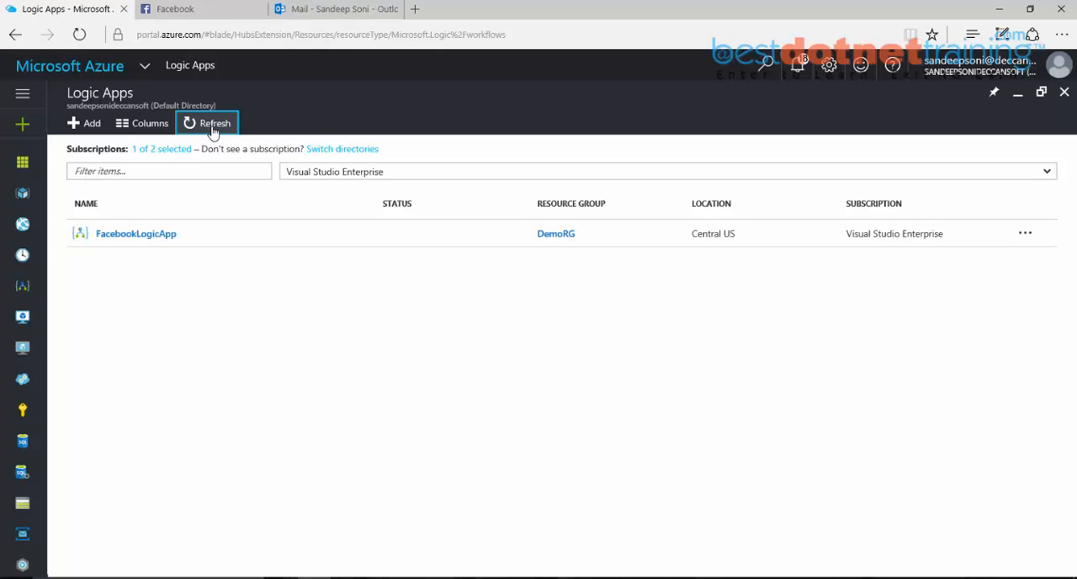
click(139, 239)
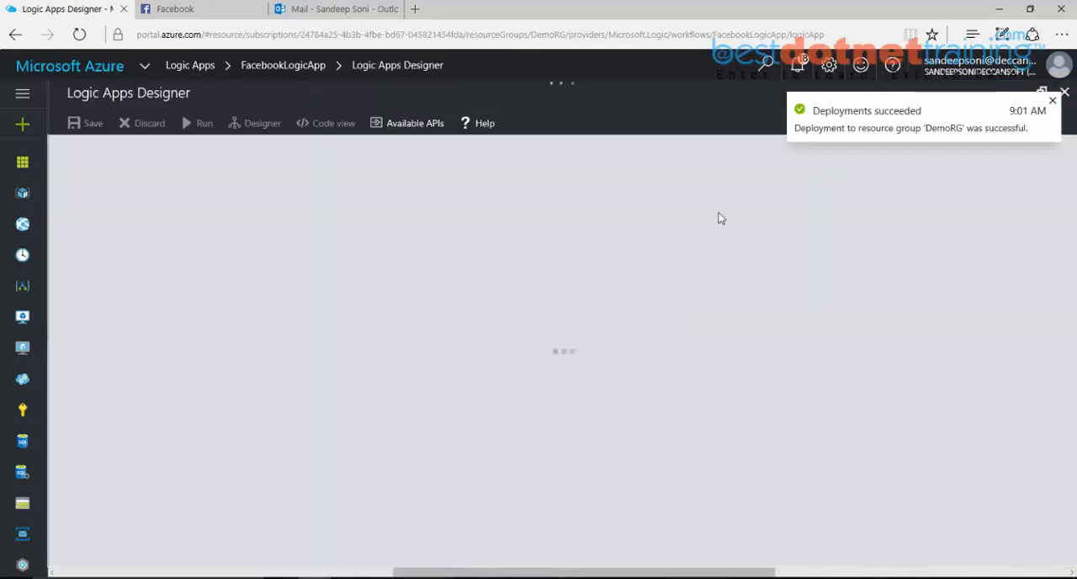
click(1052, 101)
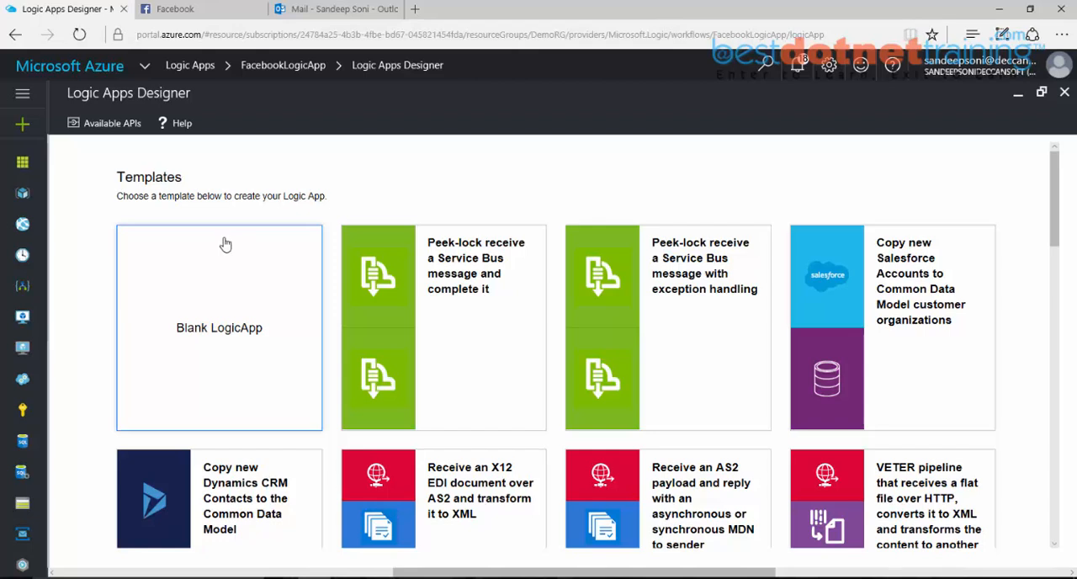
Step: Look through the available templates and start the design from the Blank LogicApp template
scroll(532, 295, down, 1)
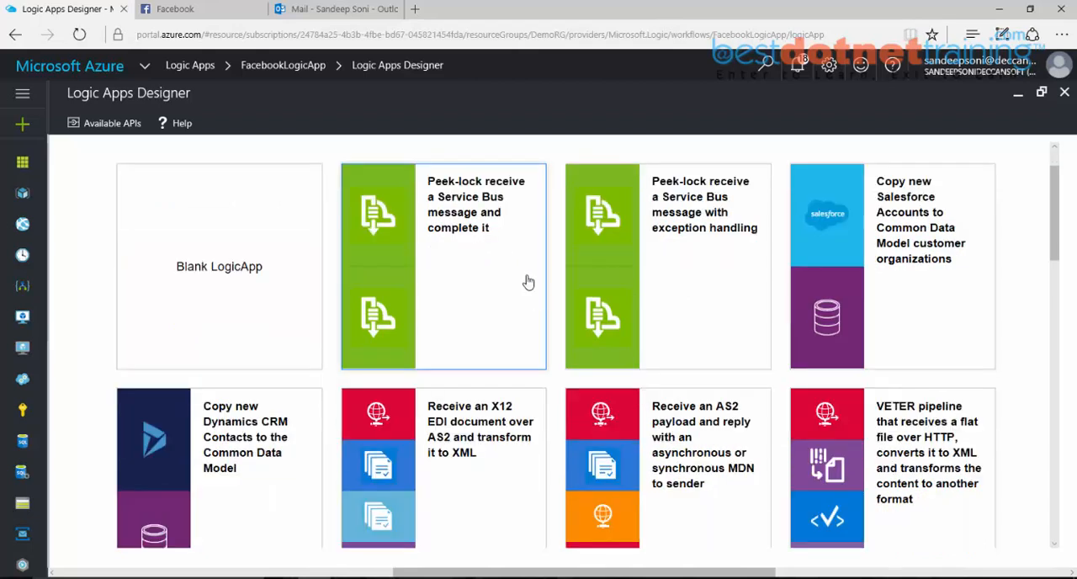
scroll(529, 282, down, 5)
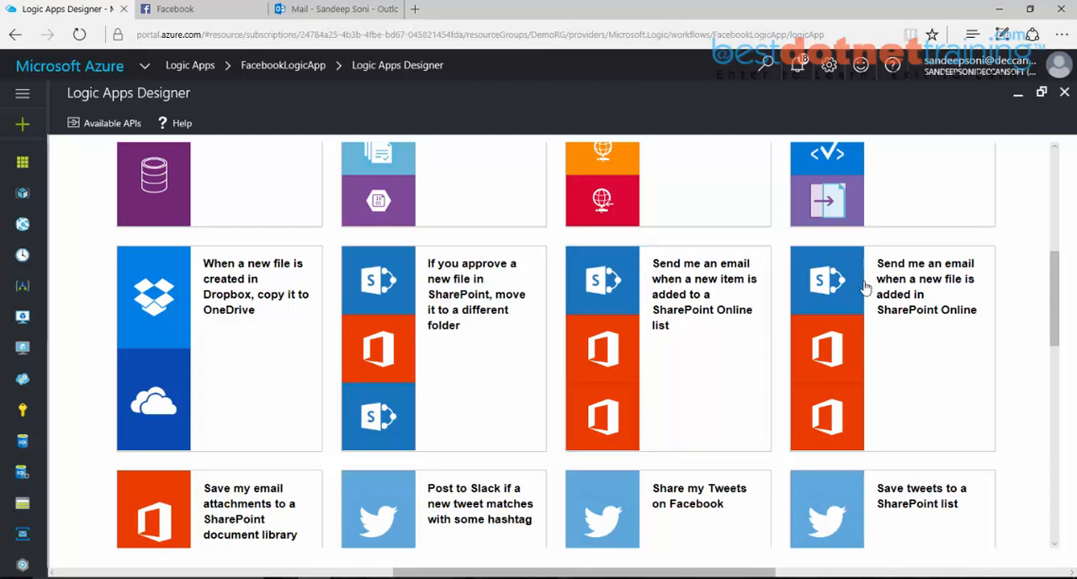
scroll(879, 311, down, 5)
scroll(885, 321, down, 4)
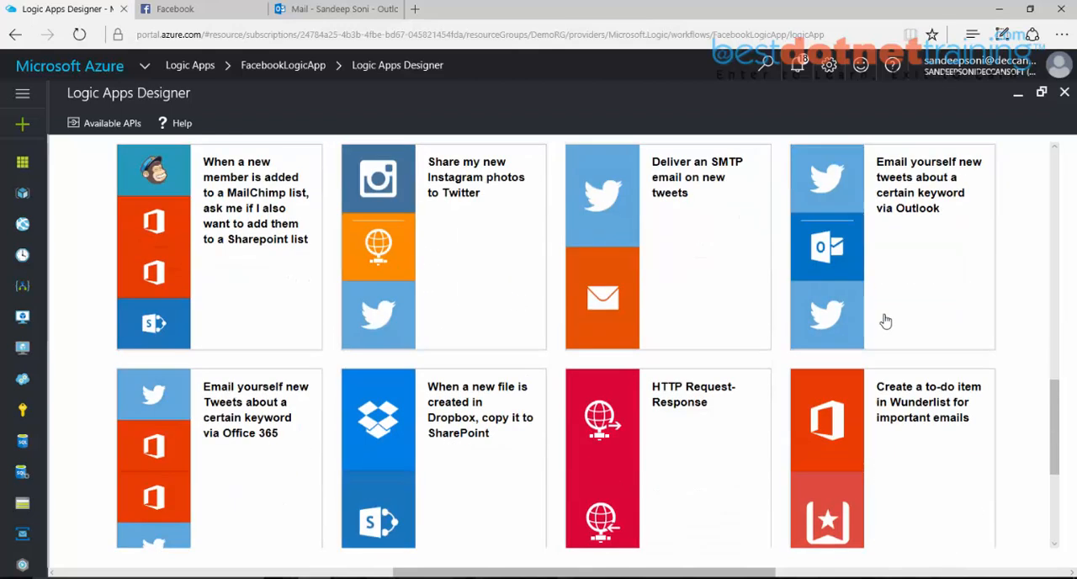
scroll(886, 321, up, 15)
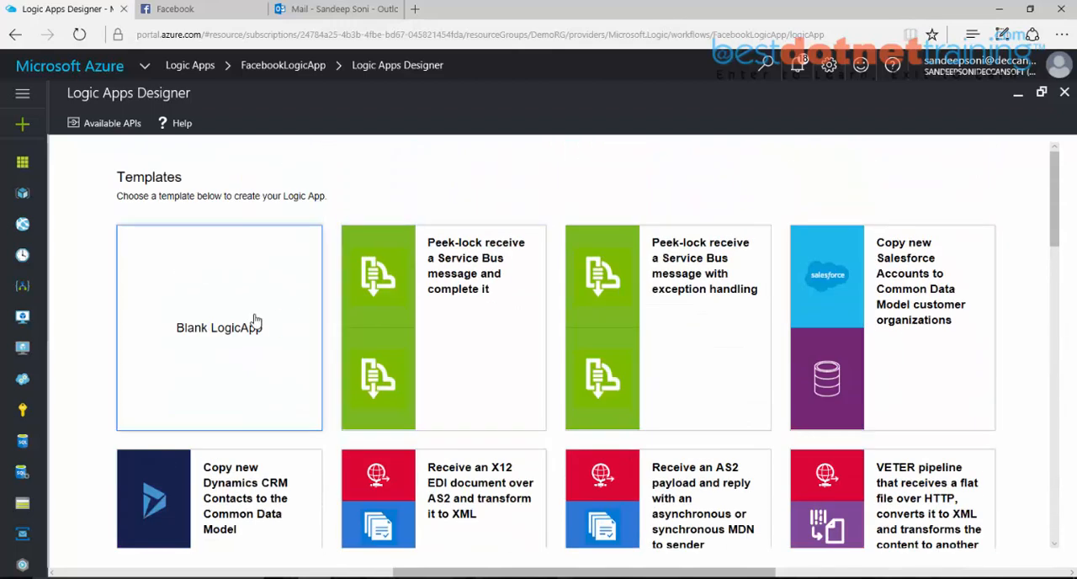
click(221, 336)
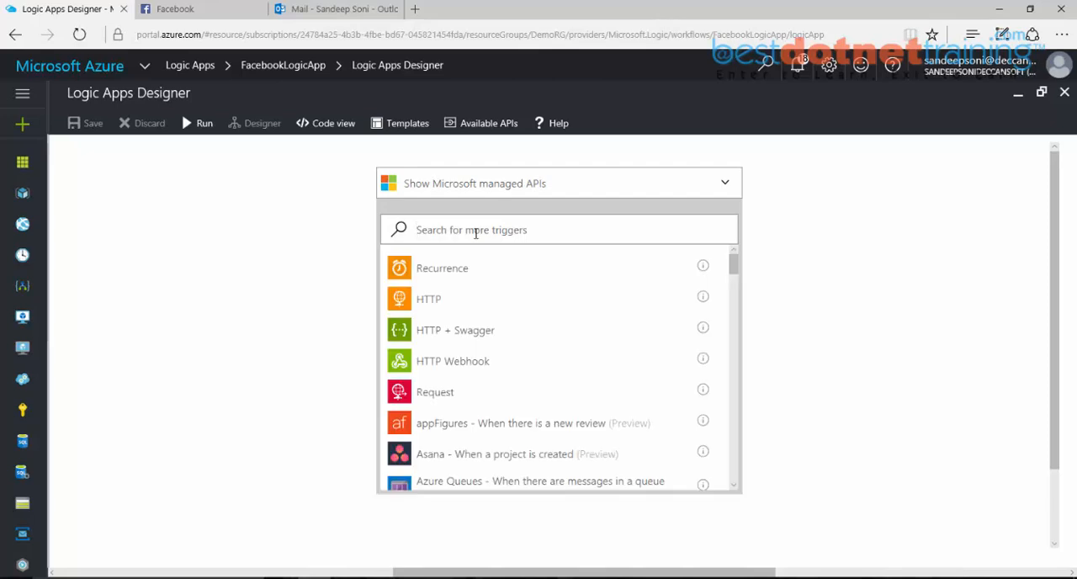
Step: Add the Facebook trigger "When there is a new post on my timeline" to the blank logic app
scroll(500, 361, down, 8)
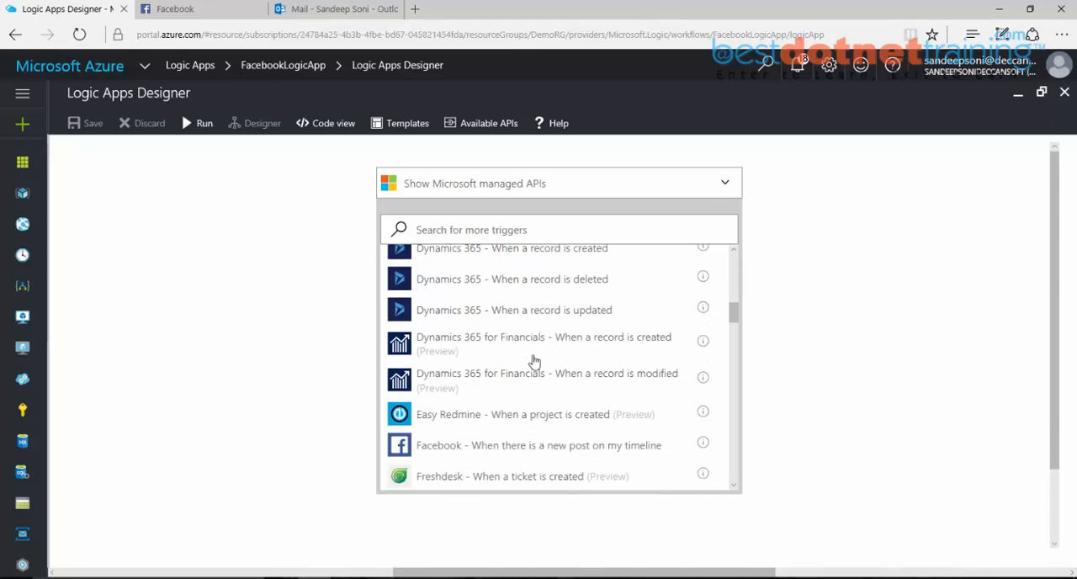
scroll(534, 362, down, 4)
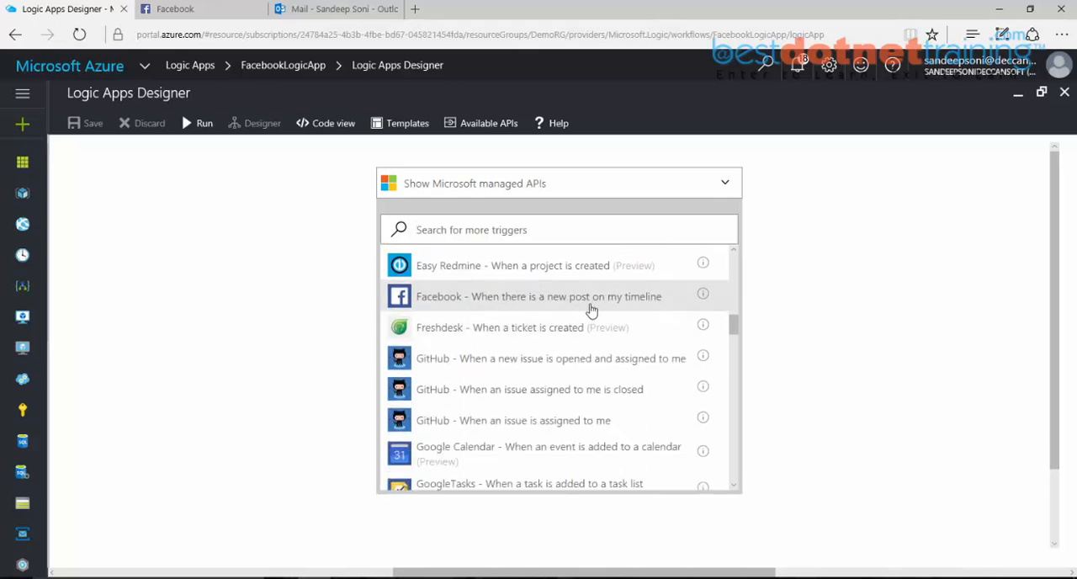
click(641, 310)
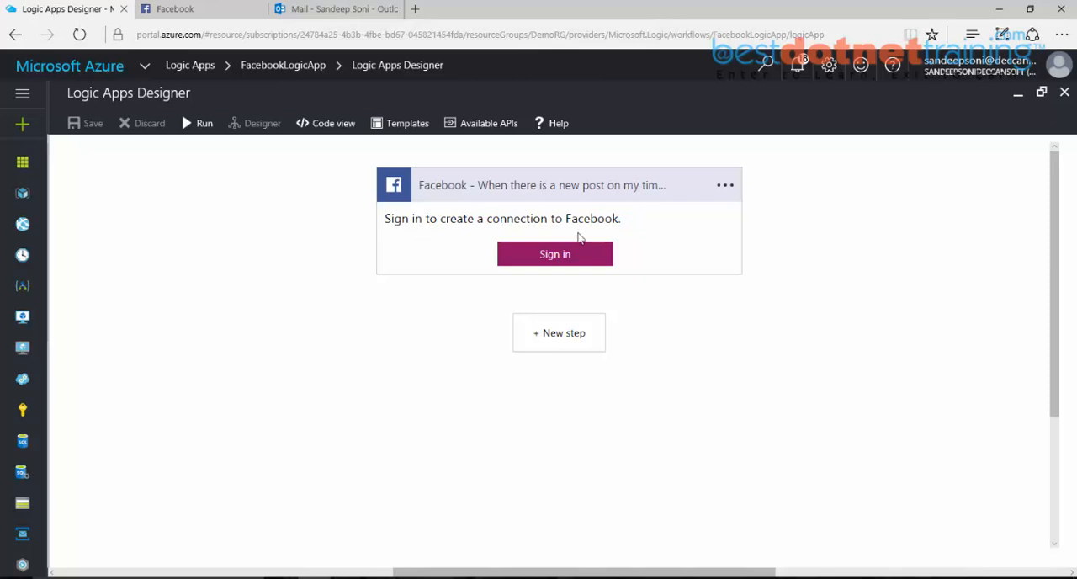
Step: Check the signed-in Facebook account, then sign in from the trigger to create its Facebook connection
click(173, 12)
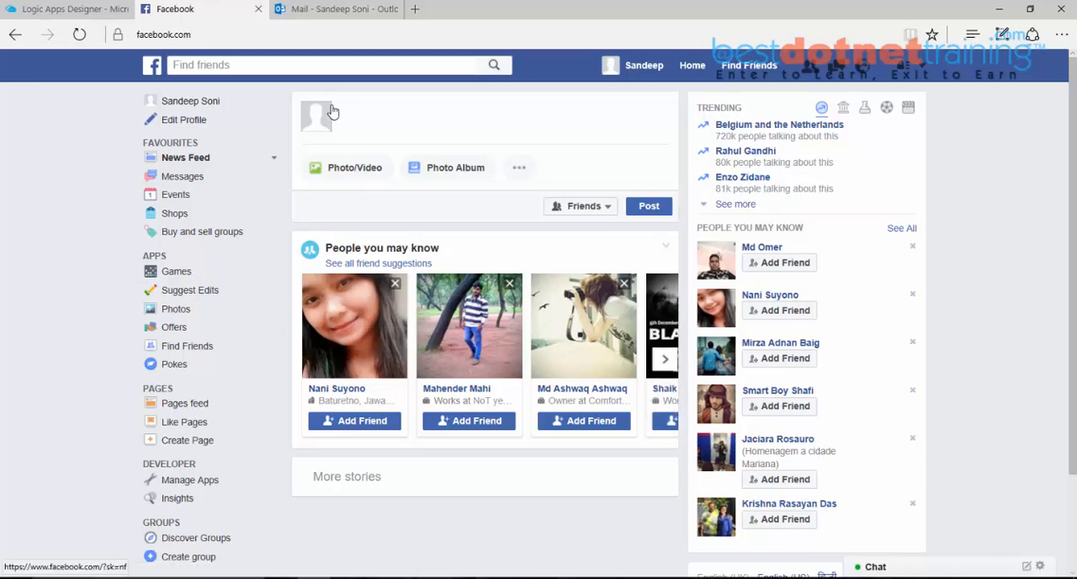
click(56, 10)
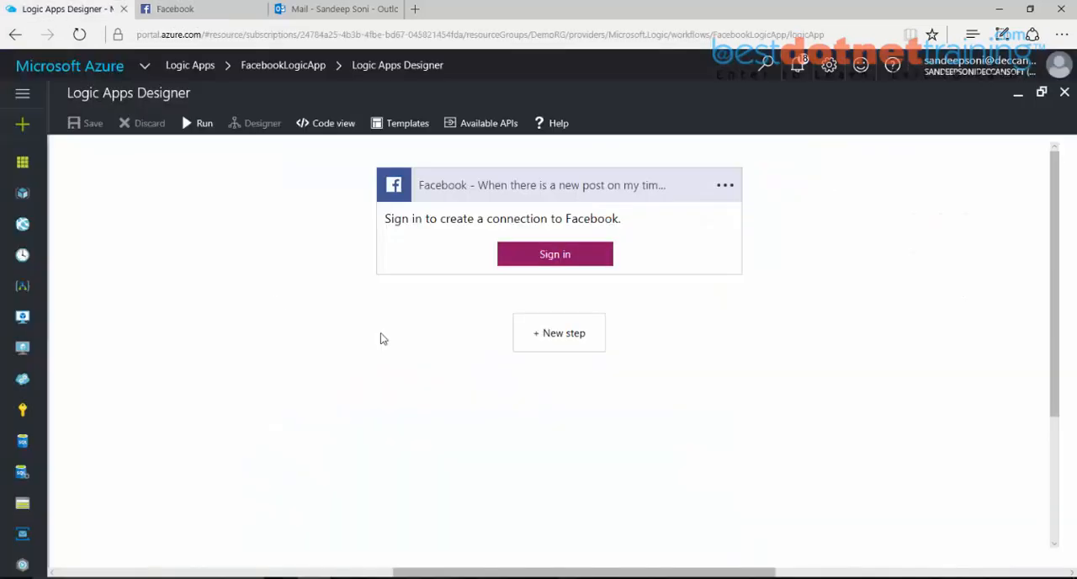
click(551, 257)
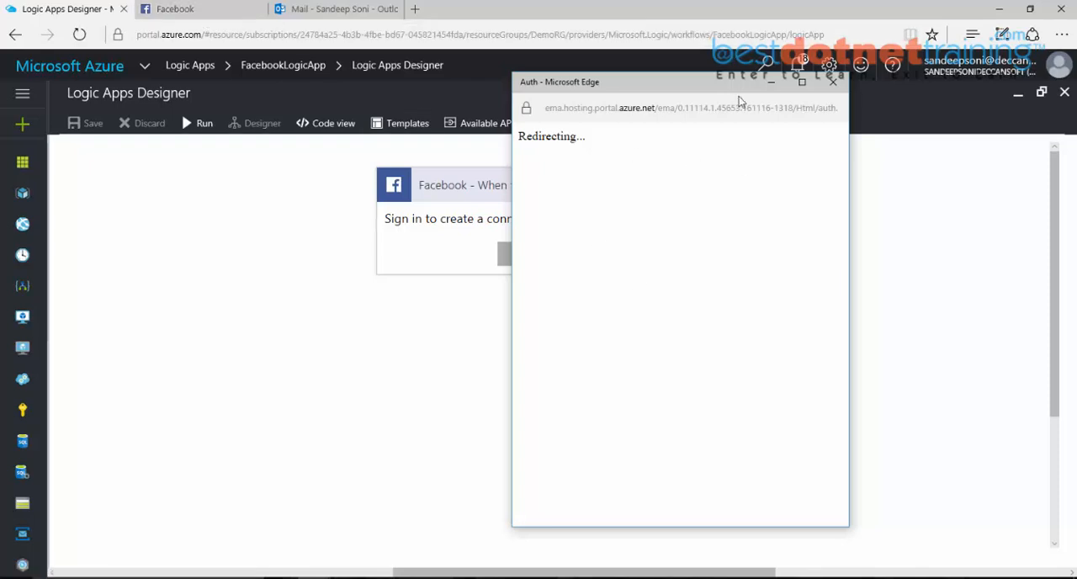
drag(733, 94, 880, 97)
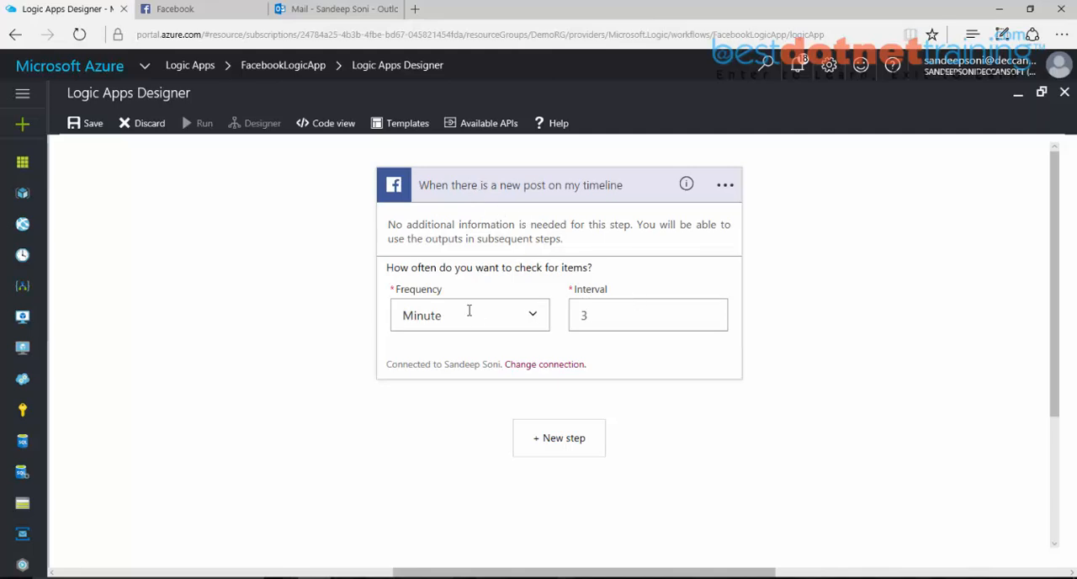
Step: Set the Facebook trigger's checking interval to 1 minute
click(599, 314)
drag(623, 314, 579, 313)
text(1)
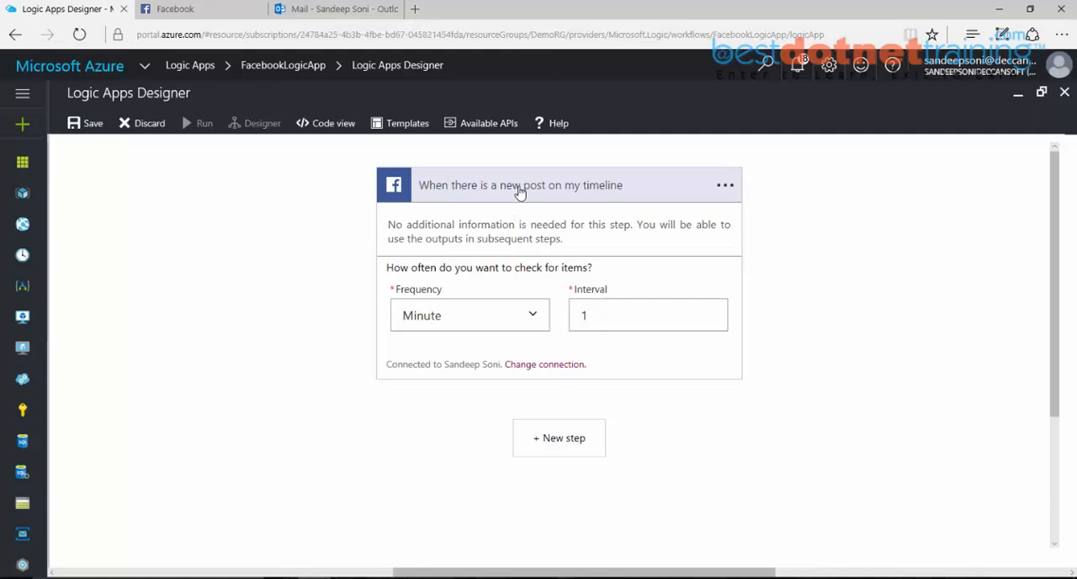
Step: Add a new action step after the trigger, searching for "Send Email" and choosing SMTP - Send Email
scroll(542, 399, down, 3)
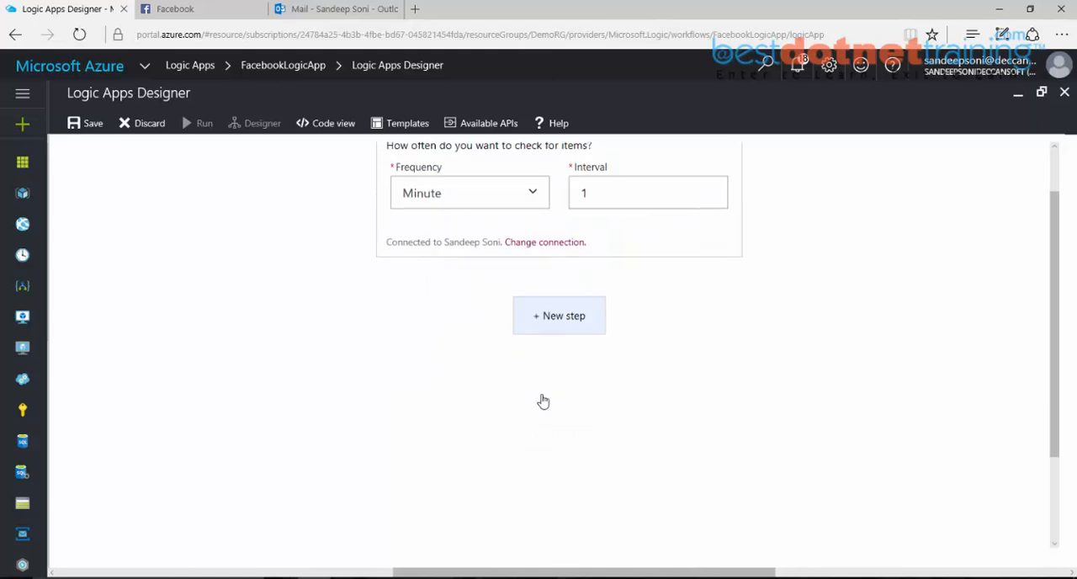
click(567, 324)
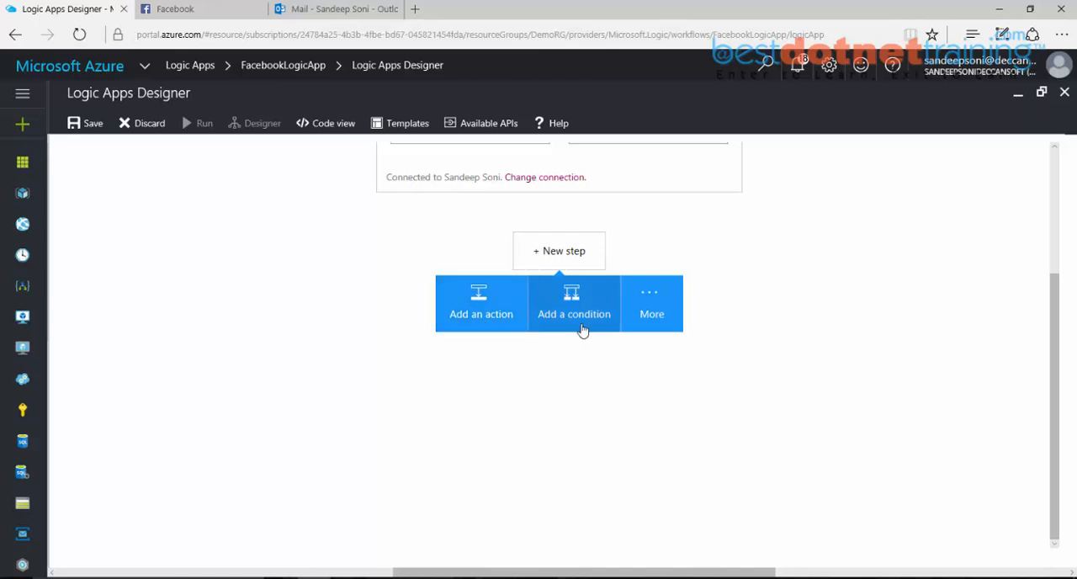
click(476, 328)
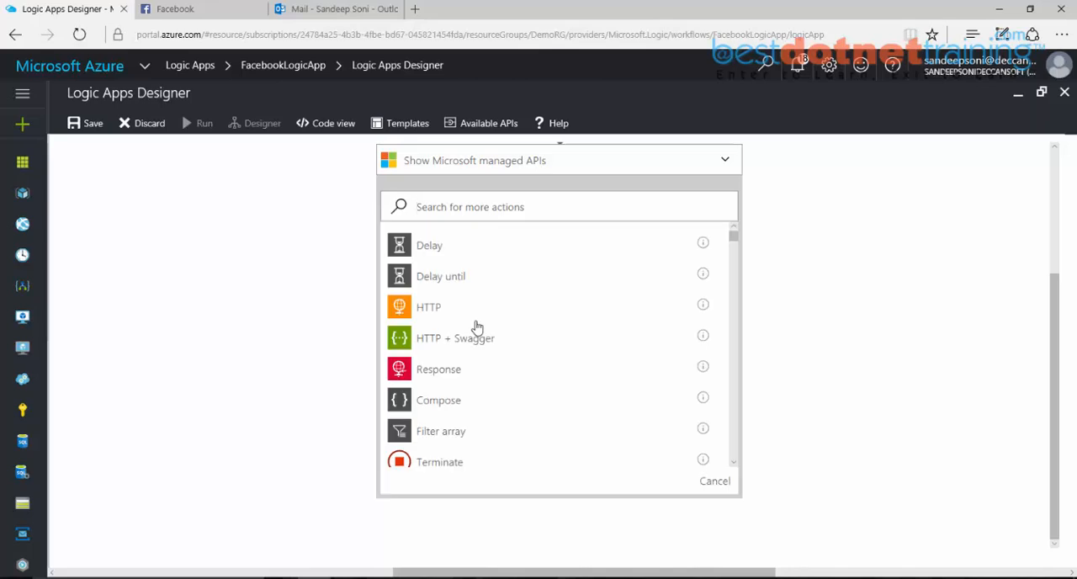
text(Send)
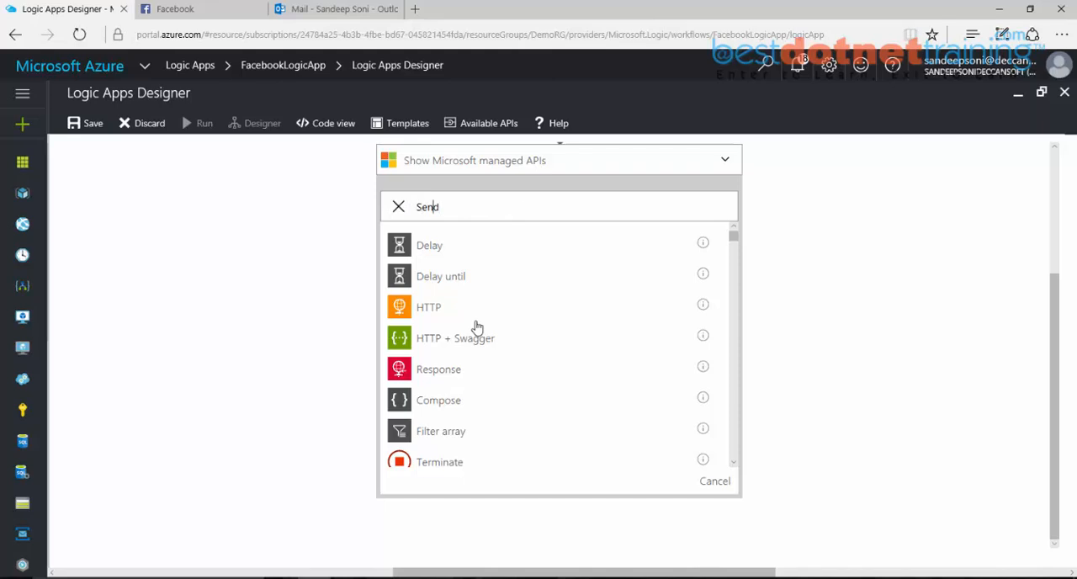
text( Email)
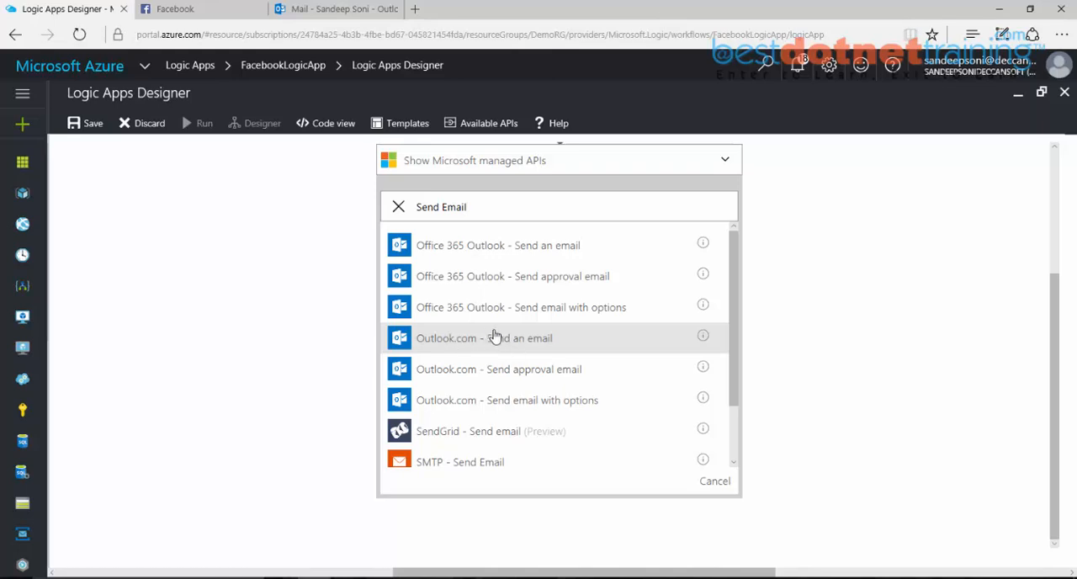
scroll(494, 354, down, 2)
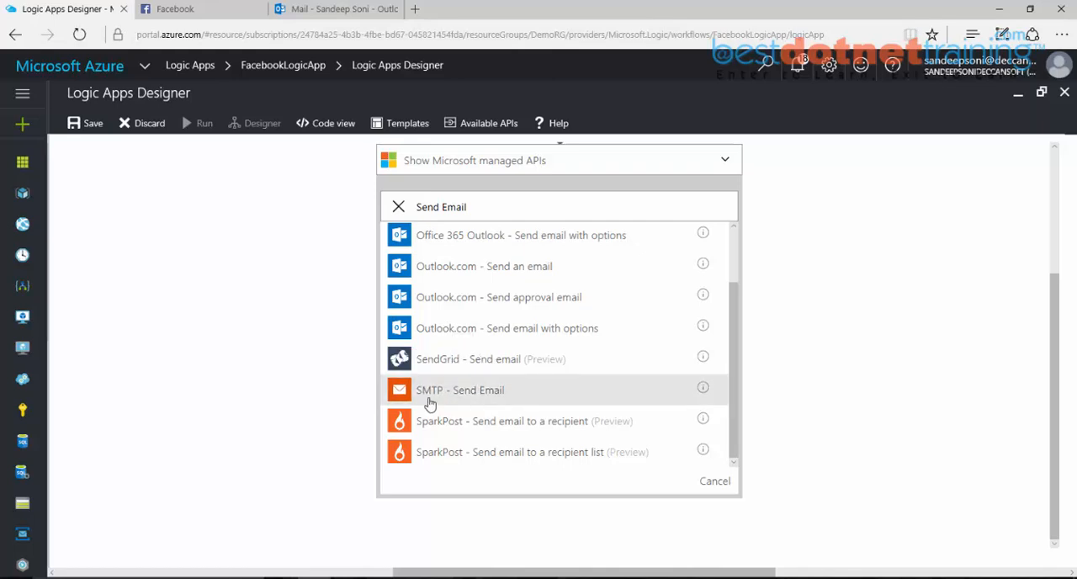
click(473, 405)
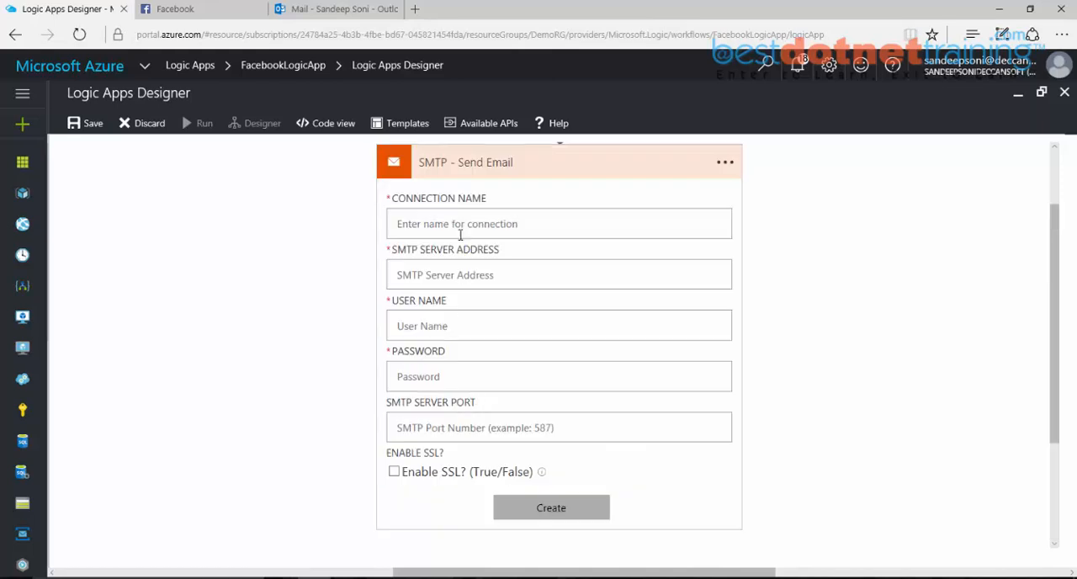
Step: Name the SMTP connection with the account owner's name followed by "GMAIL" and set its server address to smtp.gmail.com
text(Sand)
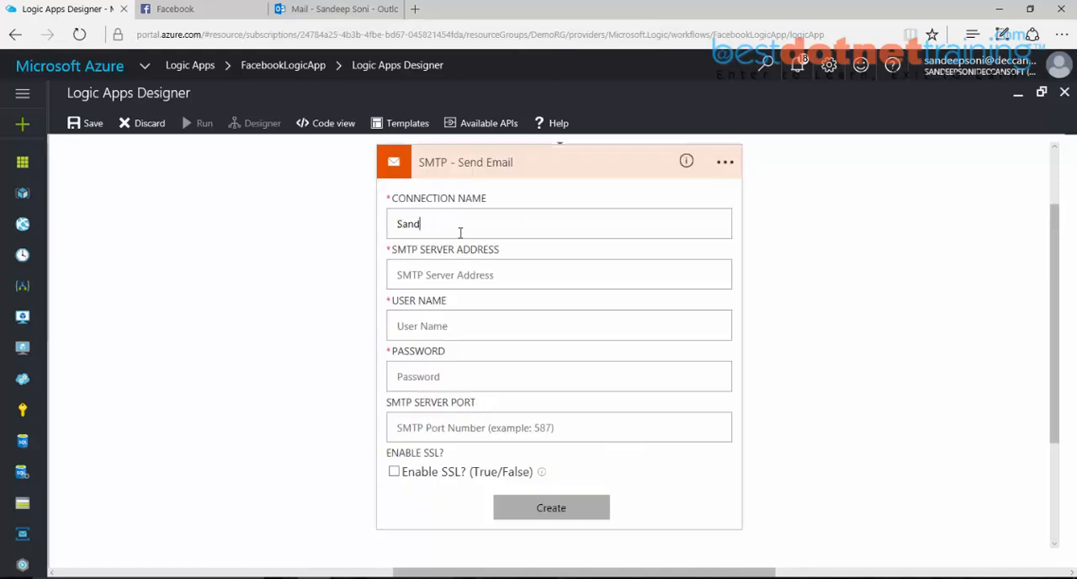
text(eep Soni GMAIL)
click(494, 280)
text(smtp.gmail.com)
key(Tab)
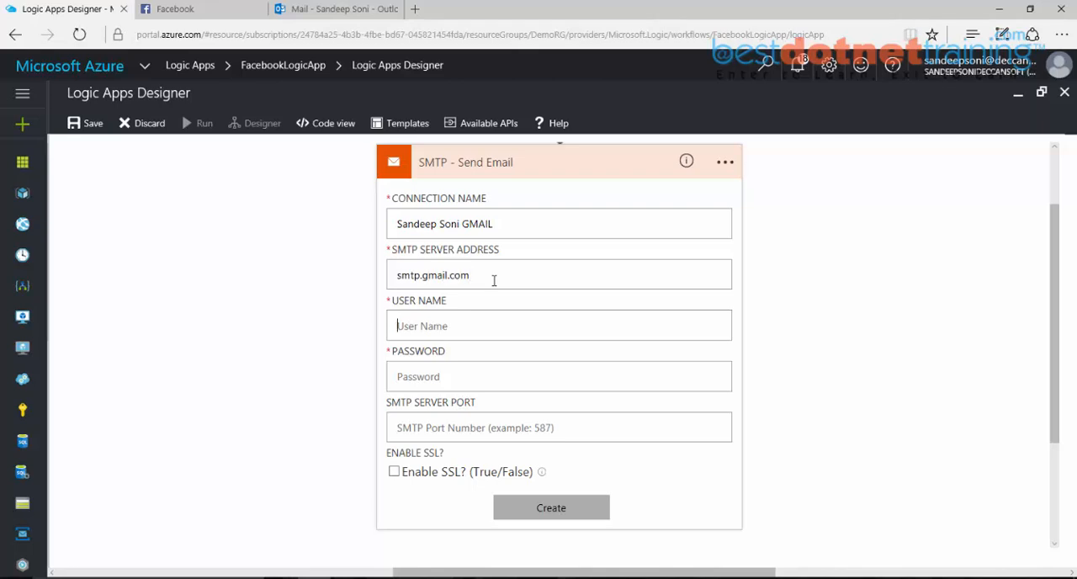
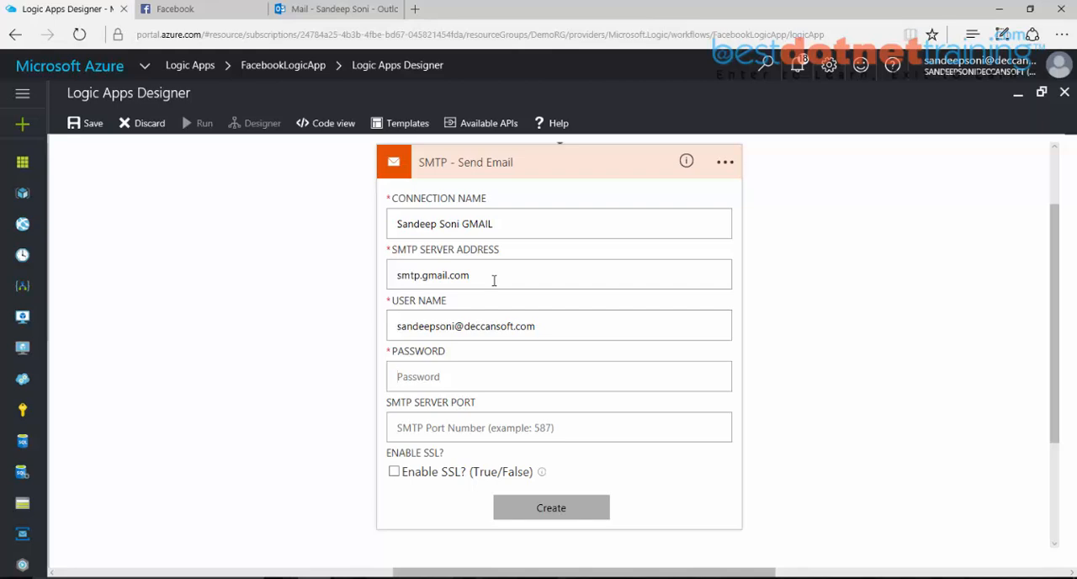
Step: Enter the sender's e-mail address as the SMTP user name and fill in the account password
text(•)
key(BackSpace)
text(••••••)
key(BackSpace)
key(BackSpace)
key(BackSpace)
key(BackSpace)
key(BackSpace)
key(BackSpace)
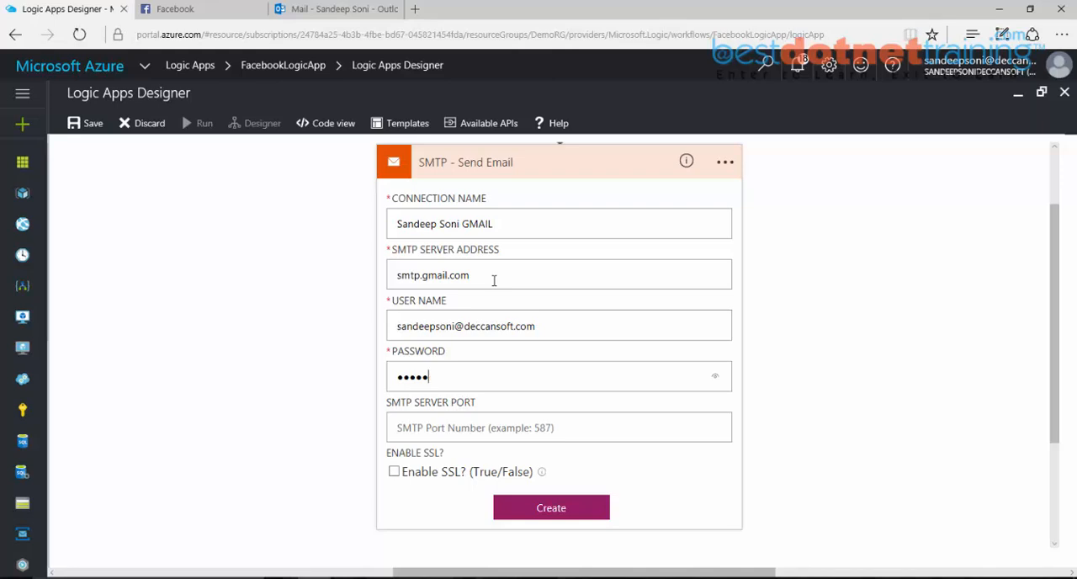
text(••••••••••)
key(Tab)
Step: Set the SMTP server port to 587, enable SSL, and create the connection
text(5)
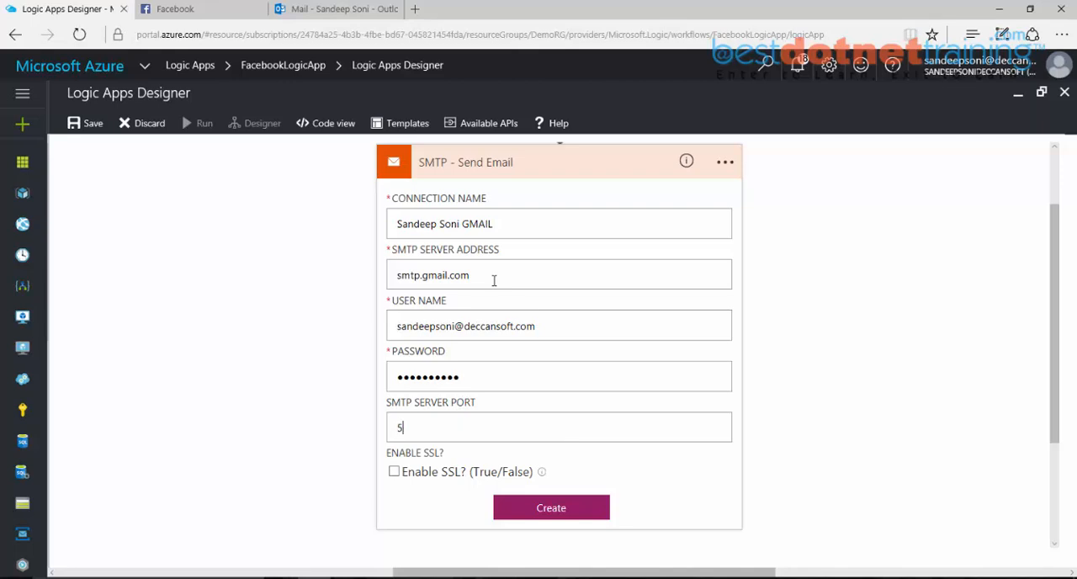
text(87)
click(395, 473)
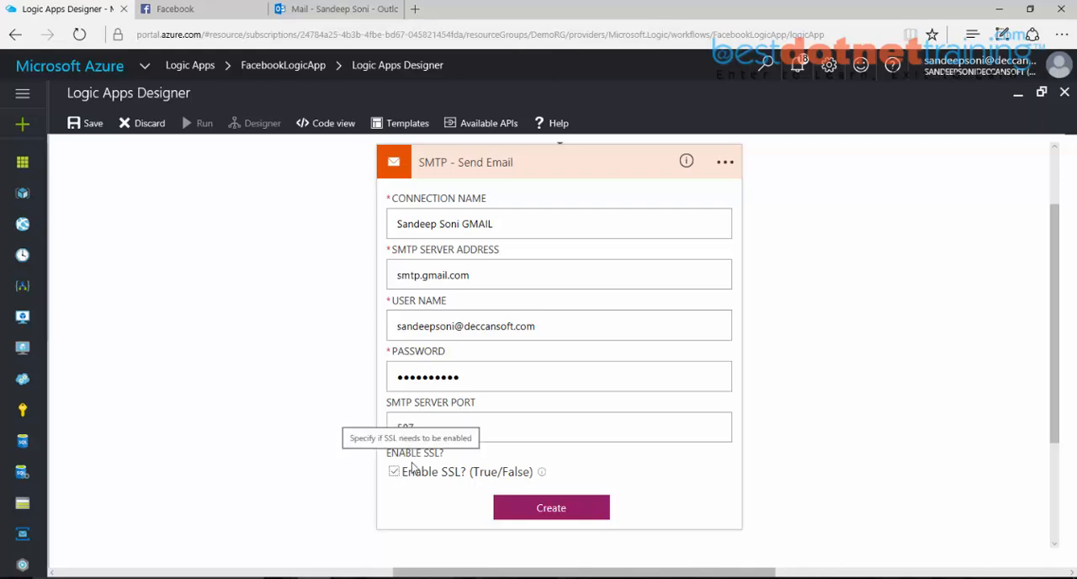
click(545, 328)
drag(544, 328, 401, 326)
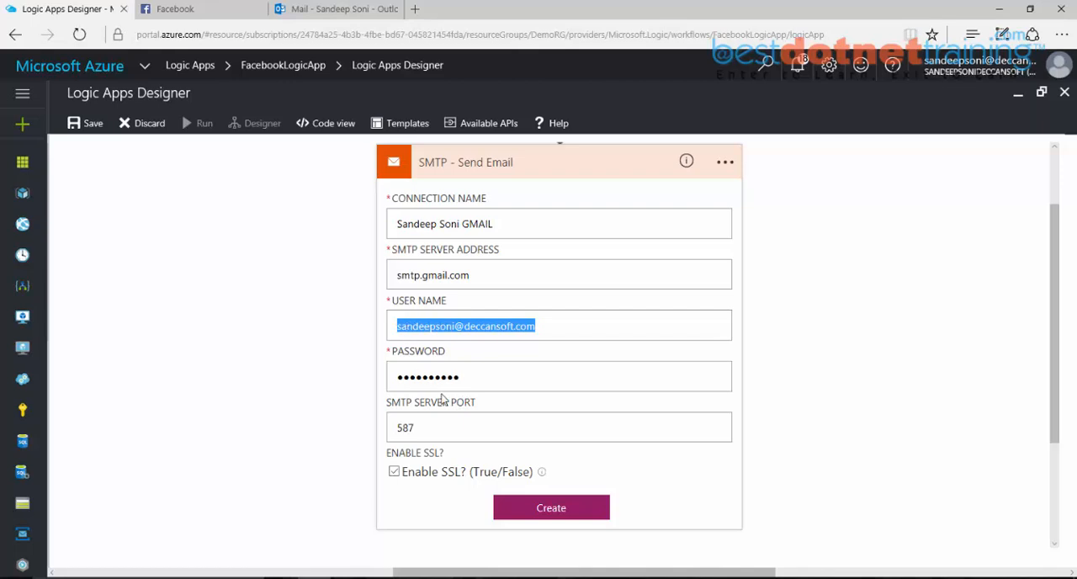
drag(478, 379, 395, 380)
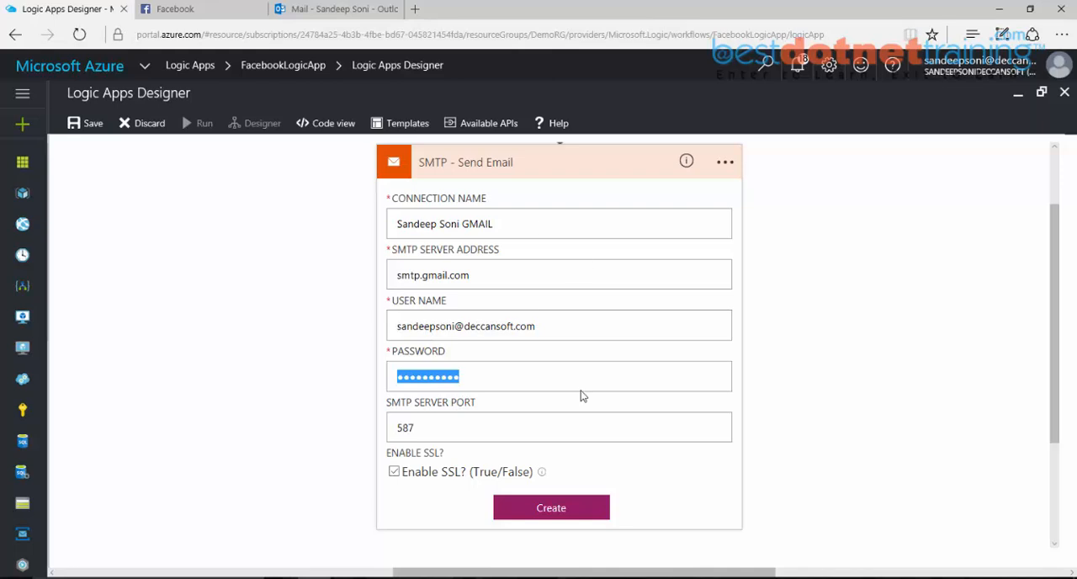
click(547, 513)
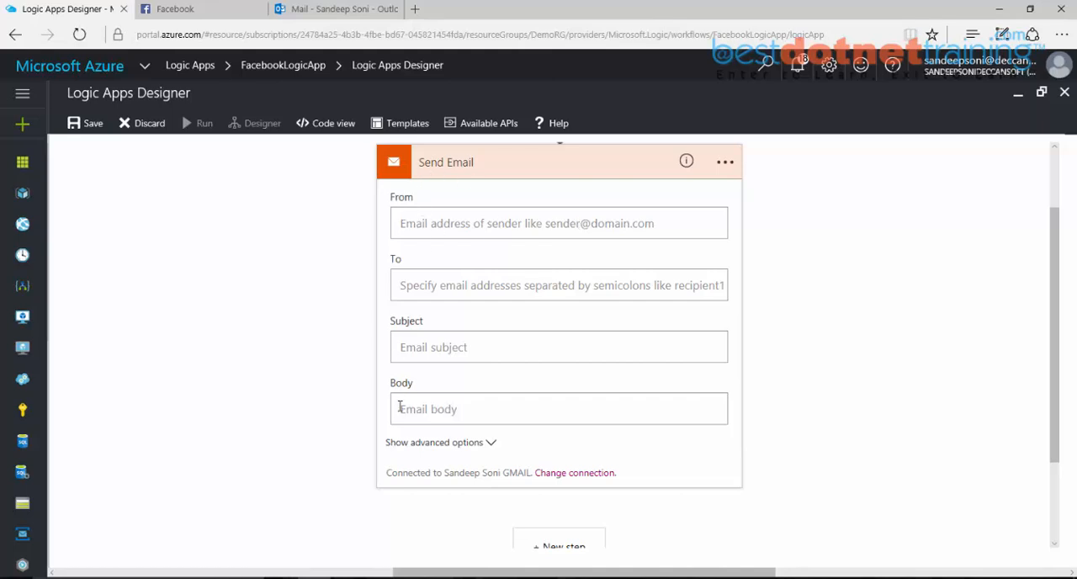
Step: Review the Send Email action's advanced options, such as CC, Is HTML, Bcc, Importance and the attachment fields, and collapse them again
click(490, 445)
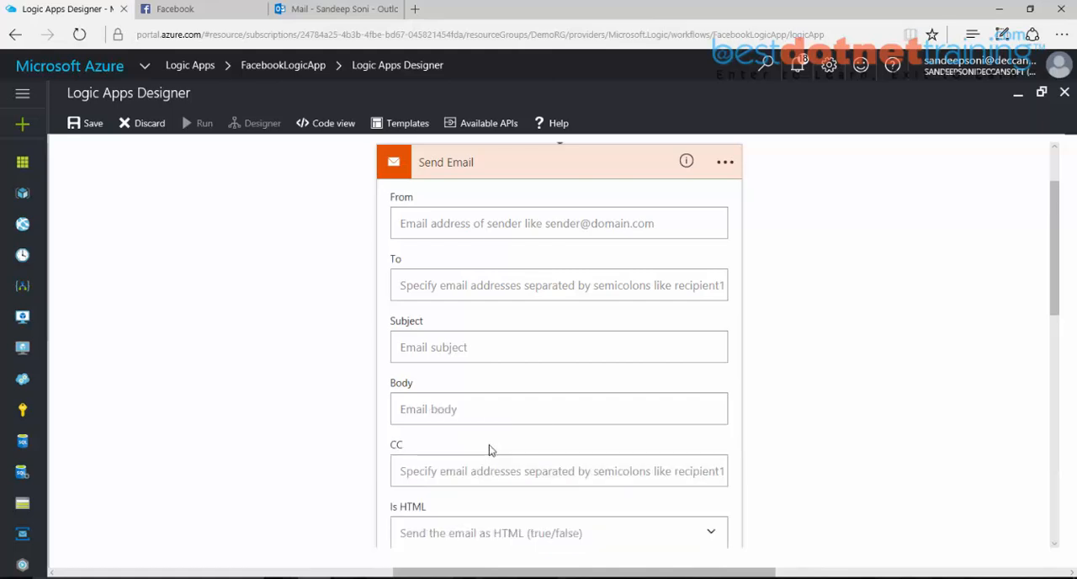
scroll(489, 450, down, 1)
scroll(492, 448, down, 3)
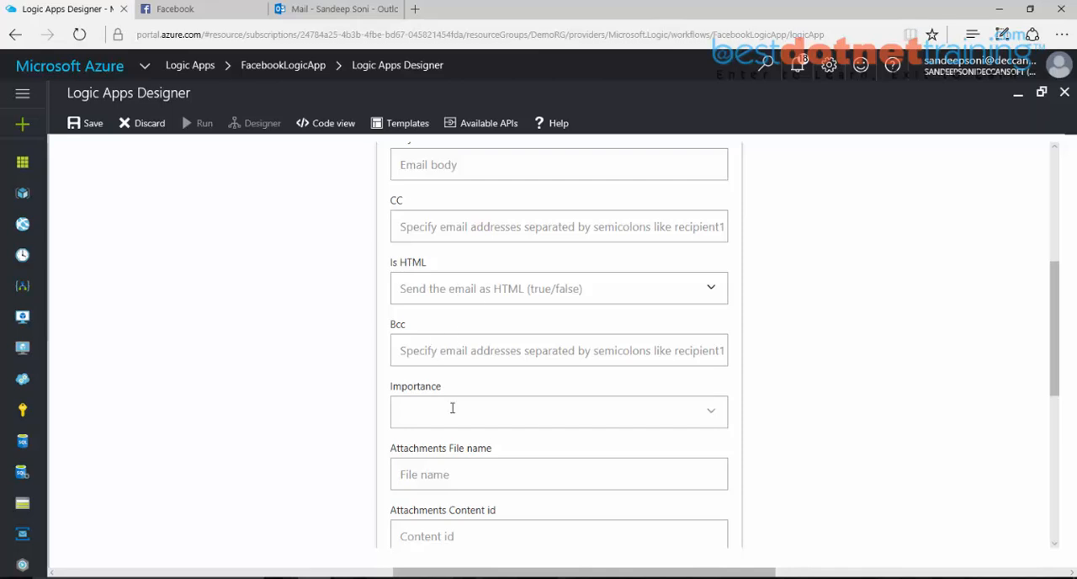
scroll(534, 419, down, 1)
scroll(533, 420, down, 1)
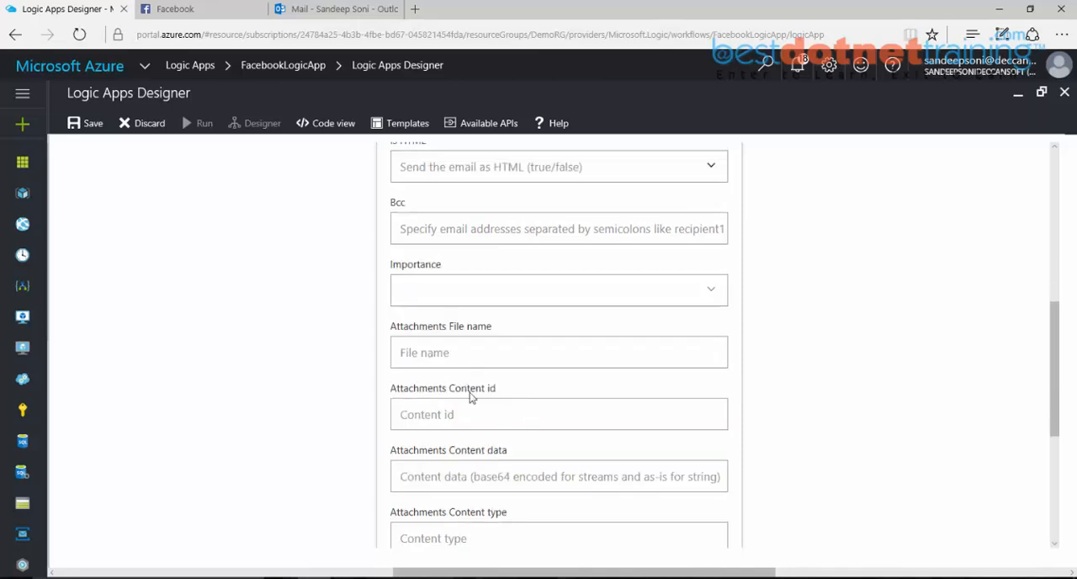
scroll(471, 394, down, 2)
scroll(472, 400, down, 1)
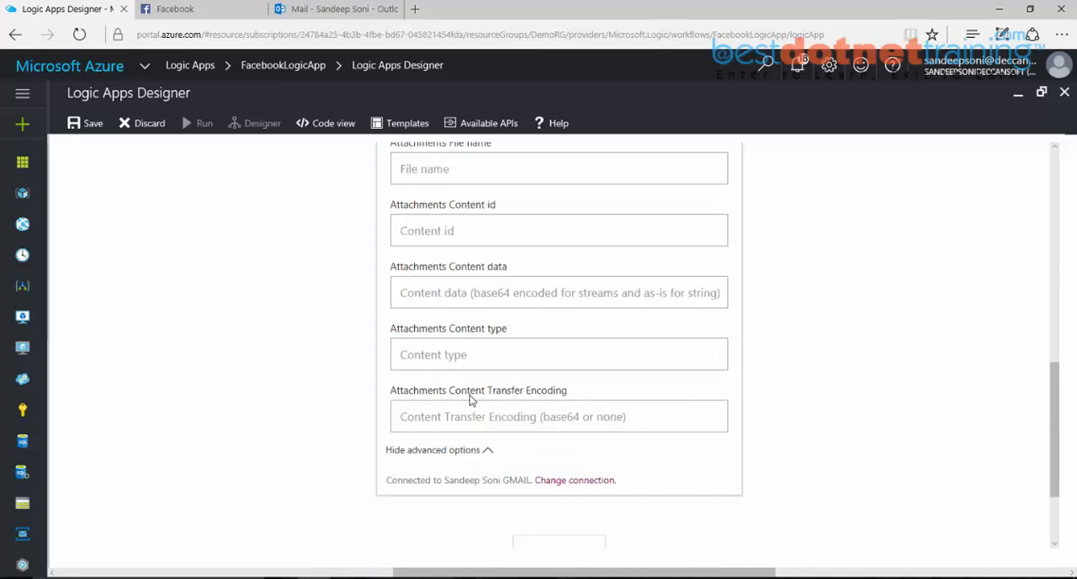
click(437, 450)
scroll(695, 387, up, 3)
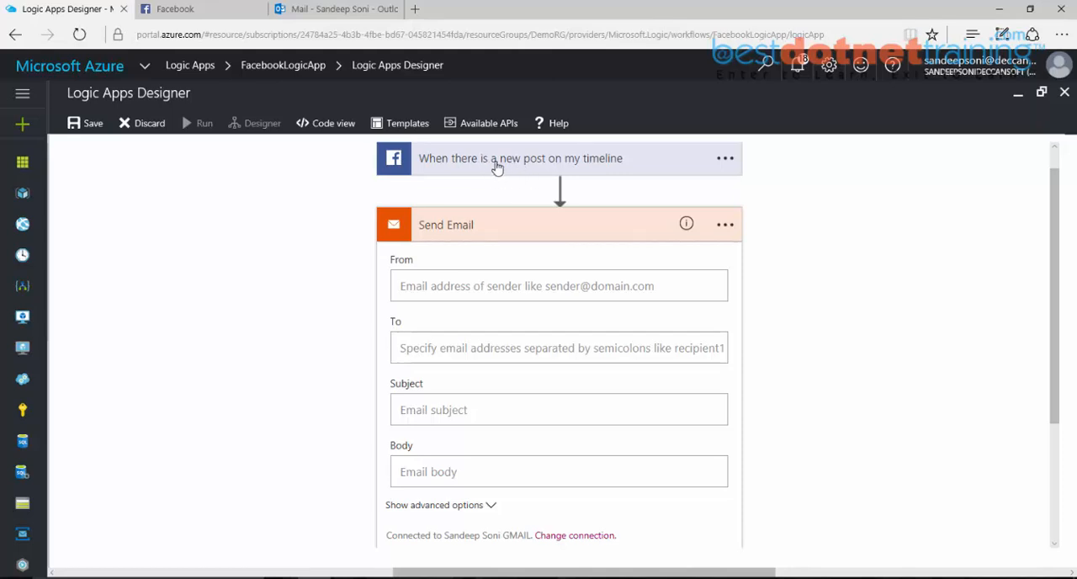
Step: Fill in the sender's e-mail address as From and the recipient's e-mail address as To in the Send Email action
click(408, 287)
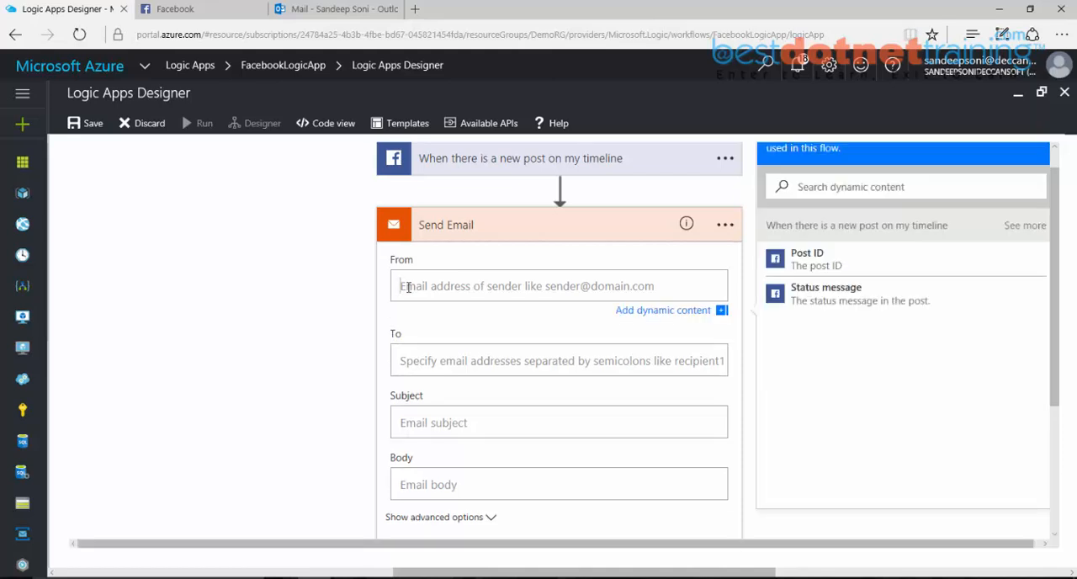
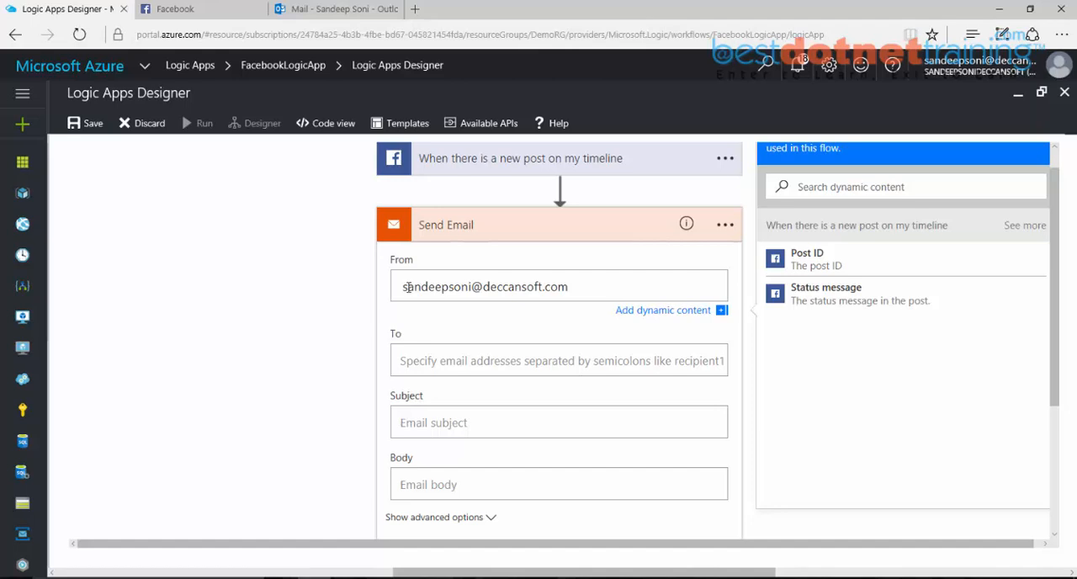
click(402, 360)
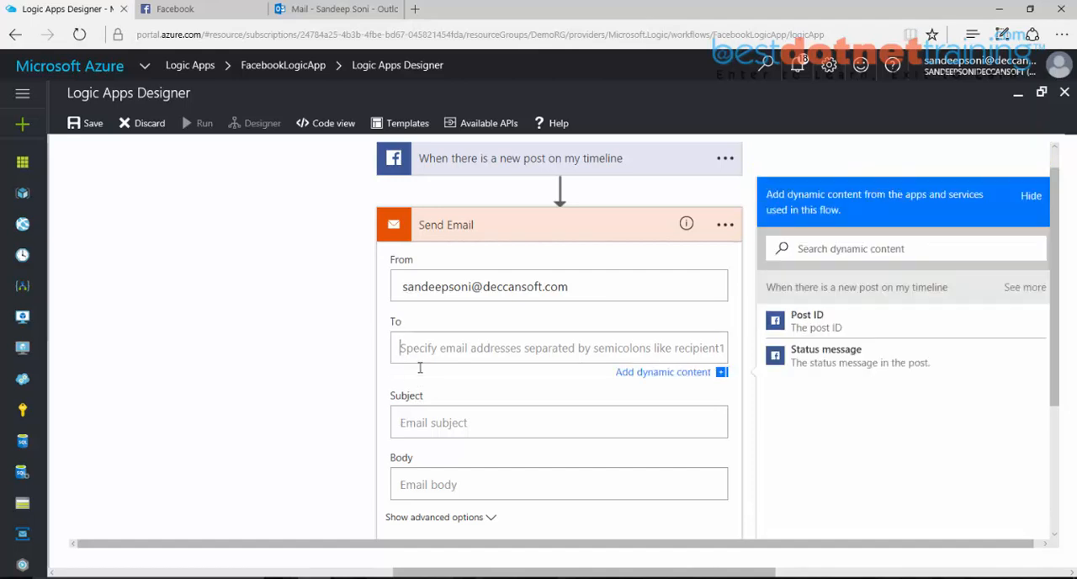
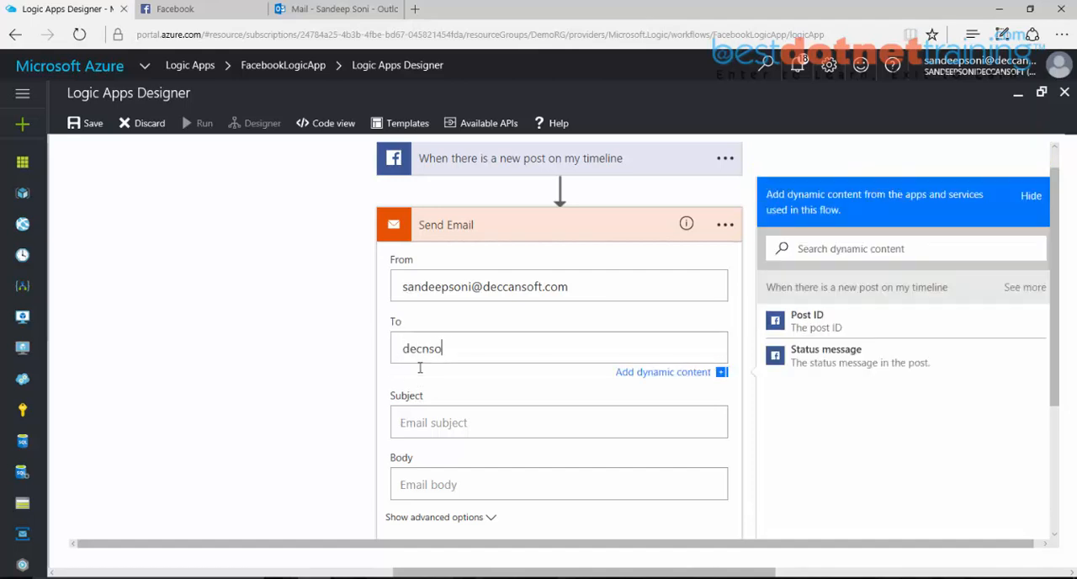
Step: Set the email subject to "Msg sent by" followed by the Facebook trigger's User full name dynamic content
click(414, 424)
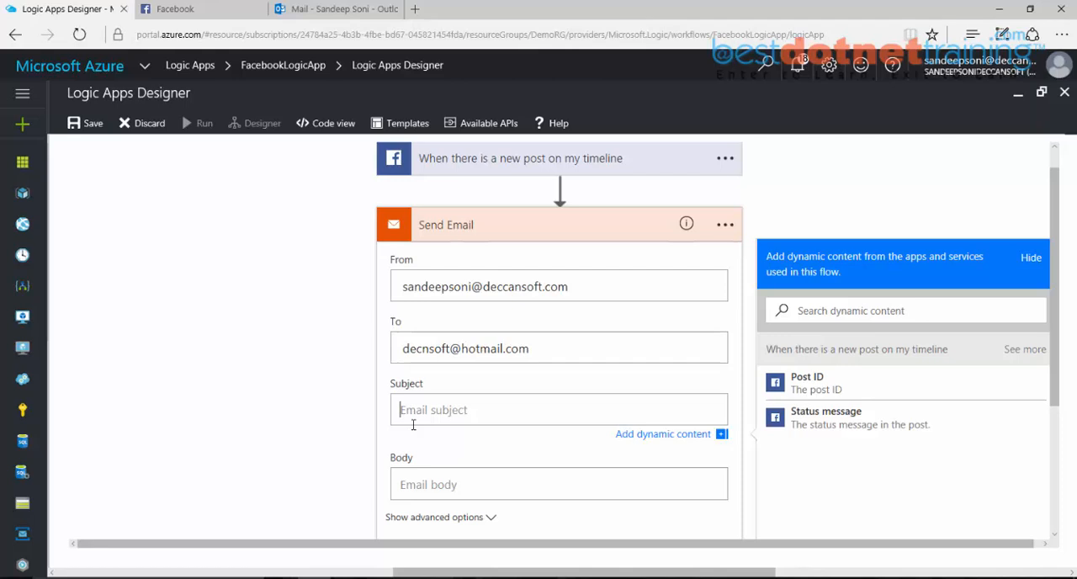
text(Msg sent by)
click(1024, 349)
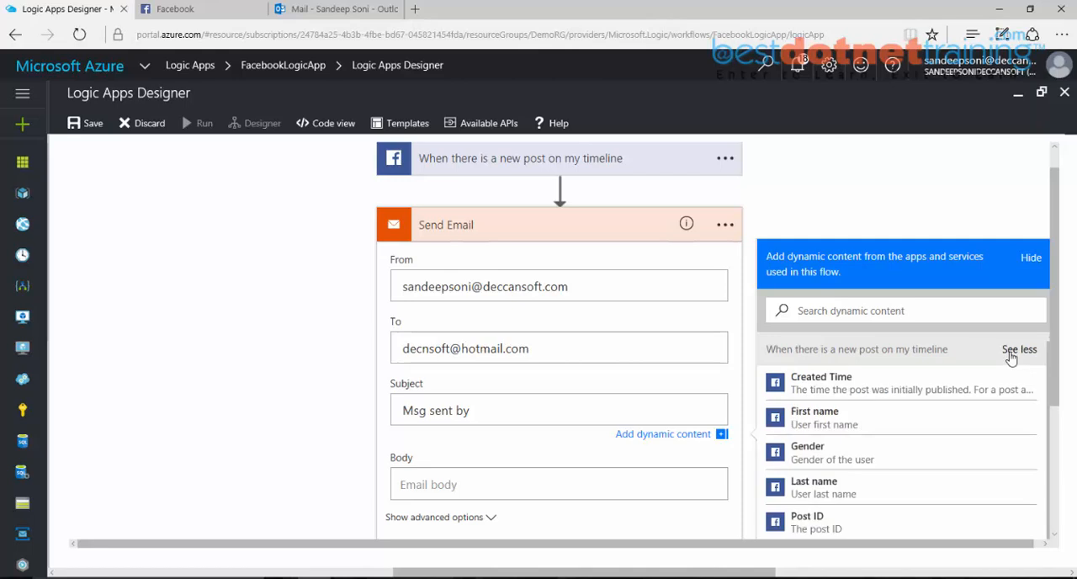
scroll(1012, 358, down, 5)
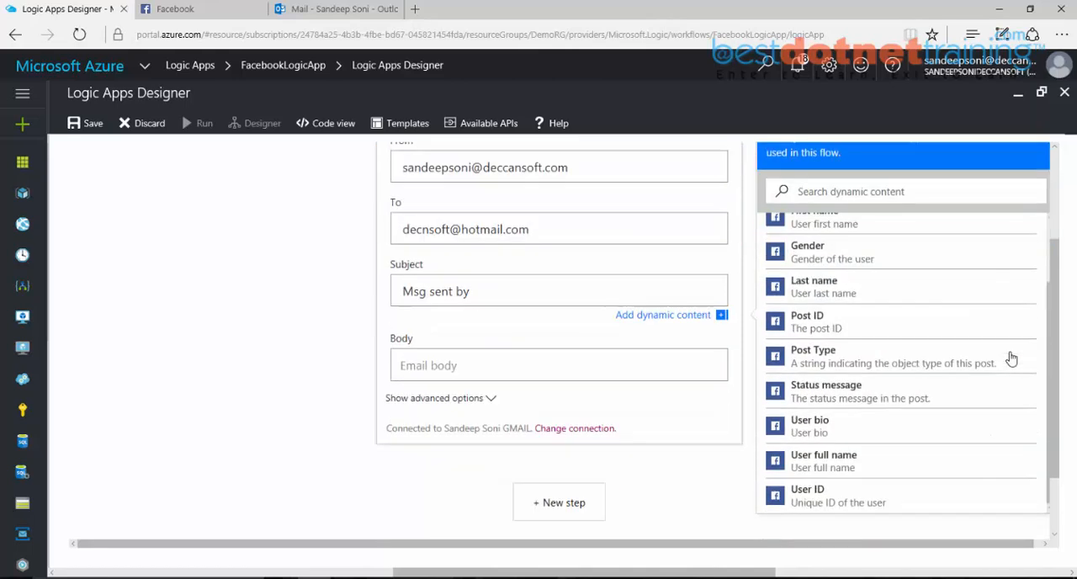
click(824, 461)
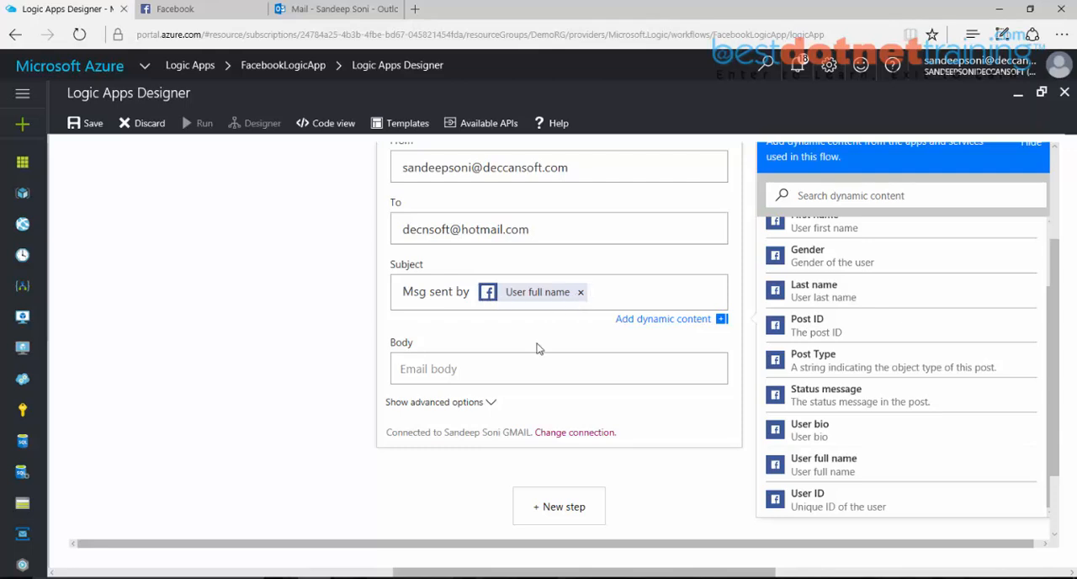
Step: Start the email body with the text "The Posted message is:" followed by line breaks
click(518, 367)
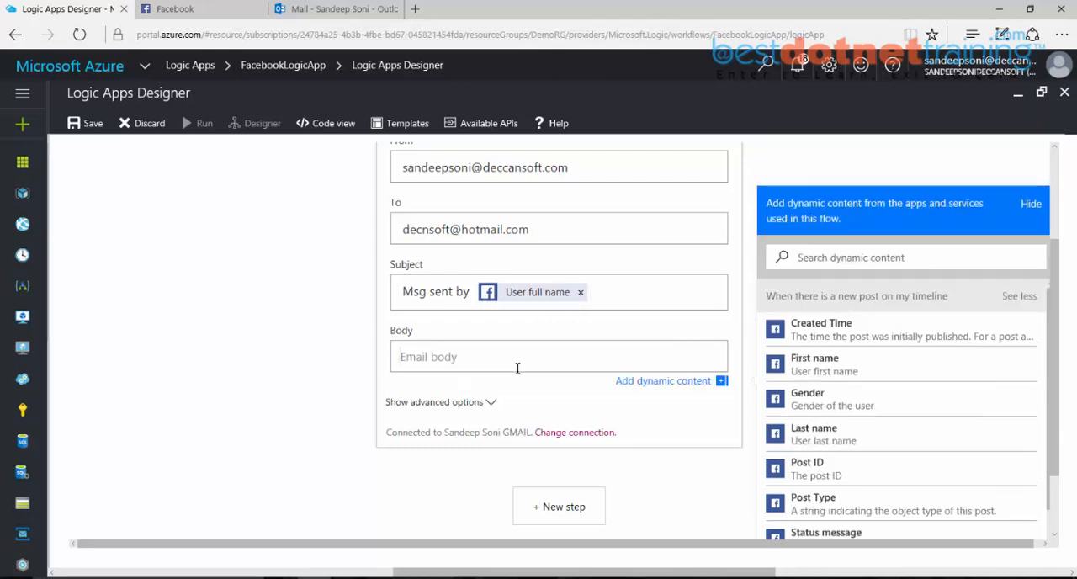
text(Th)
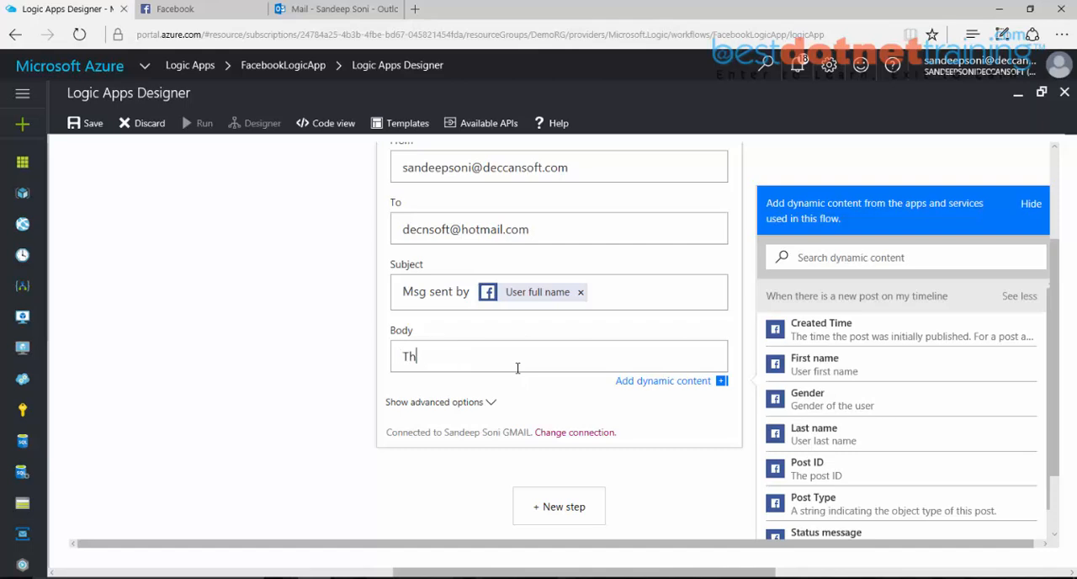
text(e Posted message is)
key(Return)
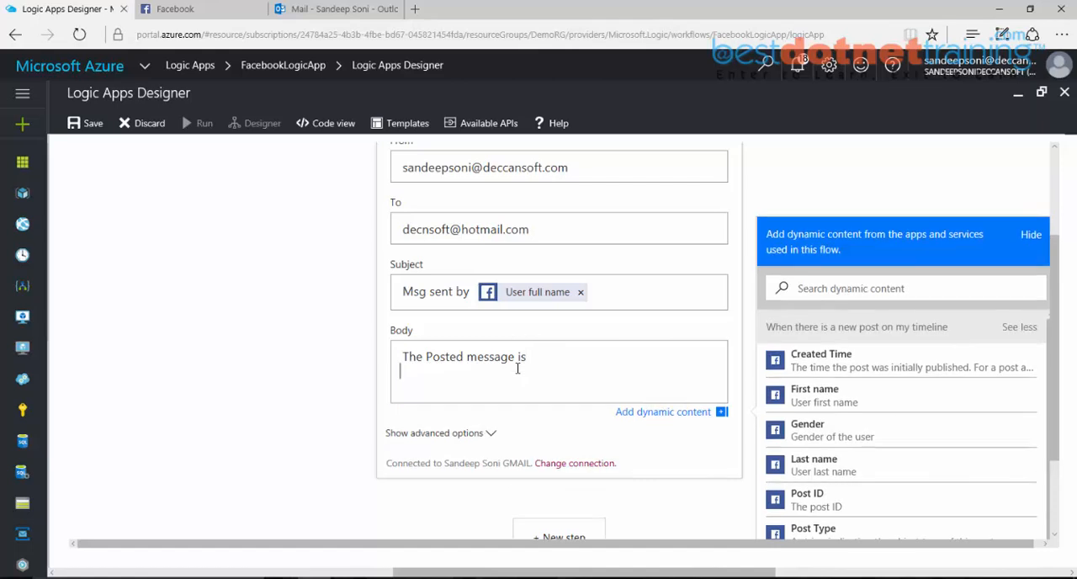
text(:)
key(Return)
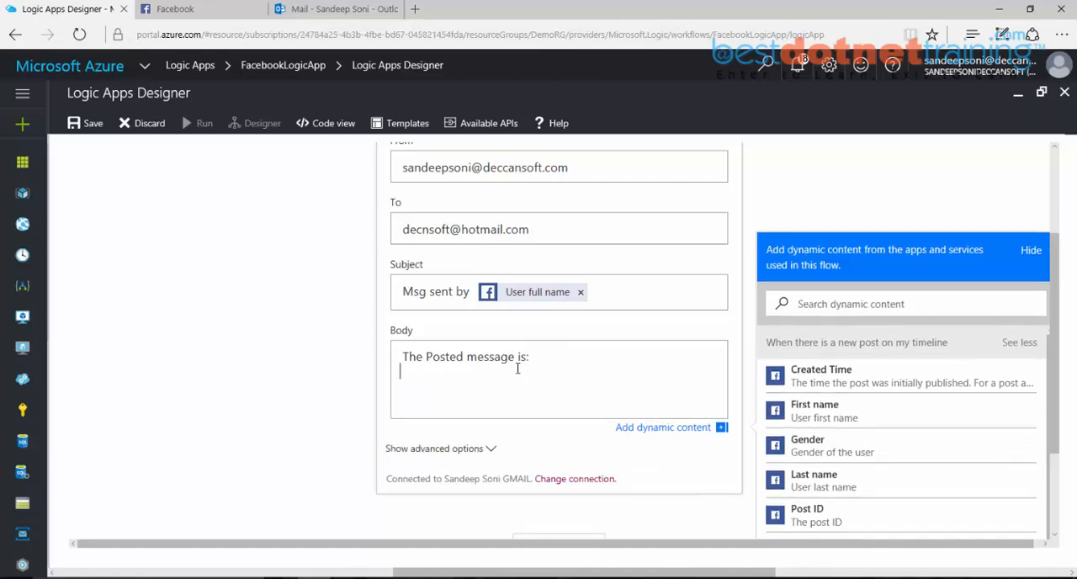
Step: Insert the Facebook trigger's Status message dynamic content on its own line below the introductory text in the email body
scroll(870, 428, down, 5)
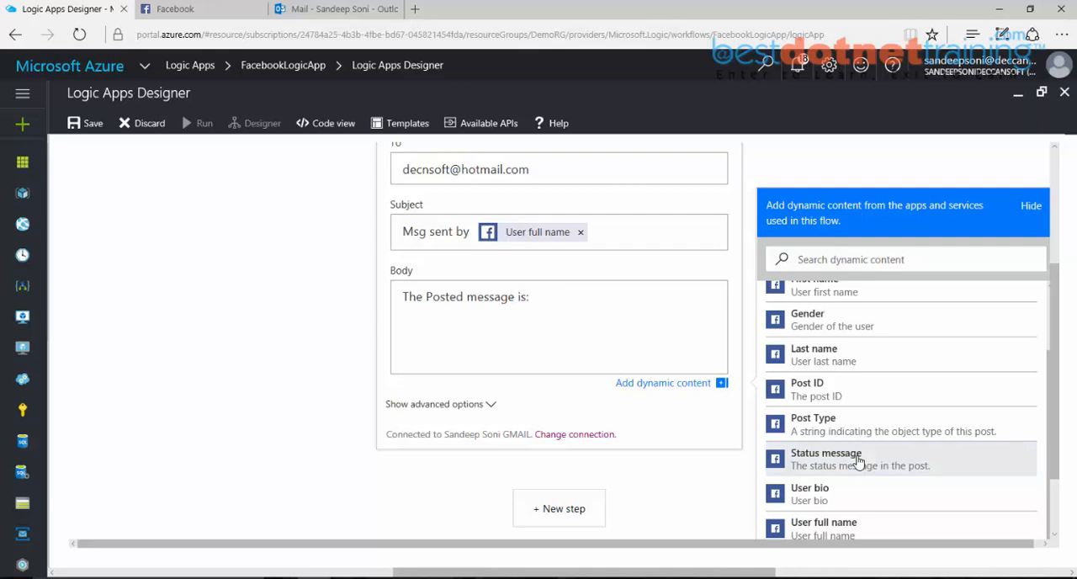
click(579, 338)
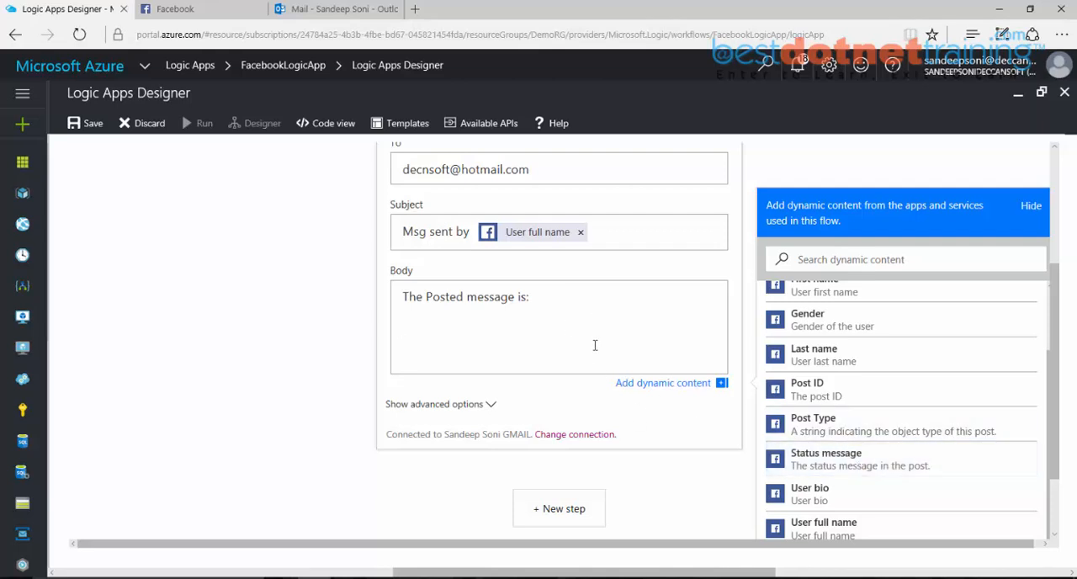
click(565, 300)
click(657, 387)
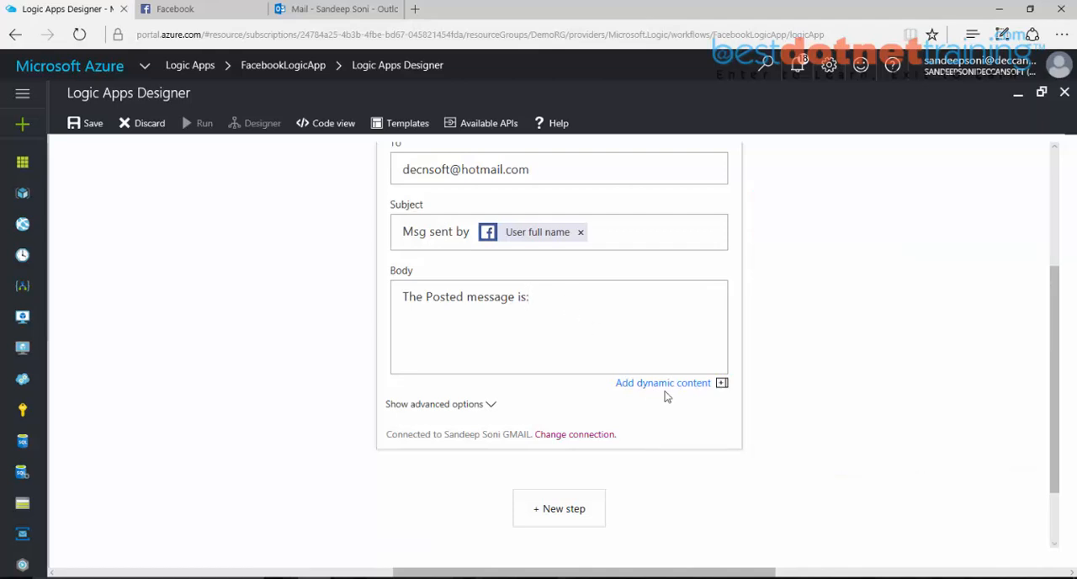
click(663, 386)
scroll(821, 486, down, 5)
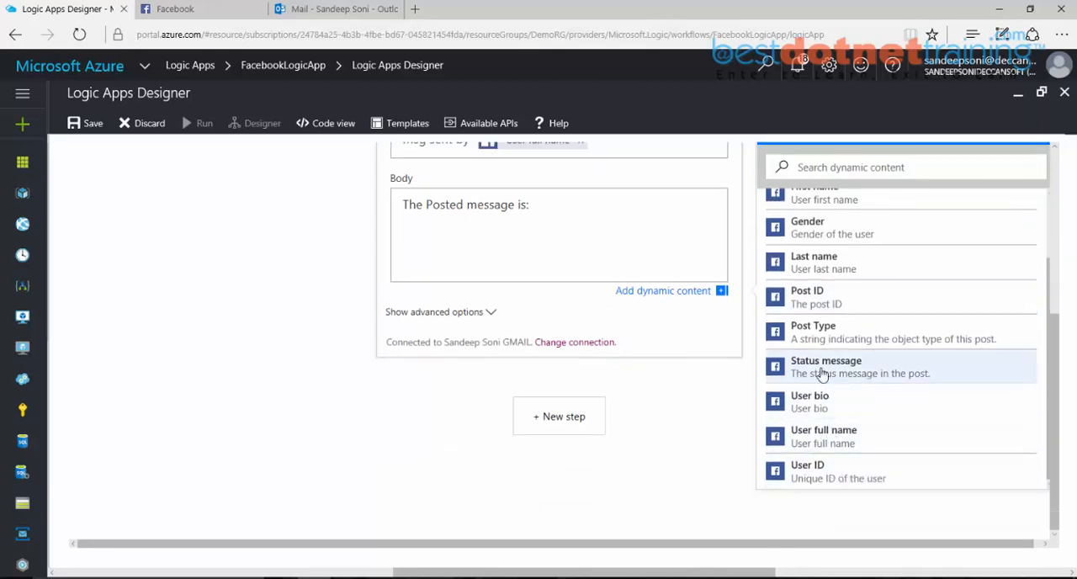
click(637, 217)
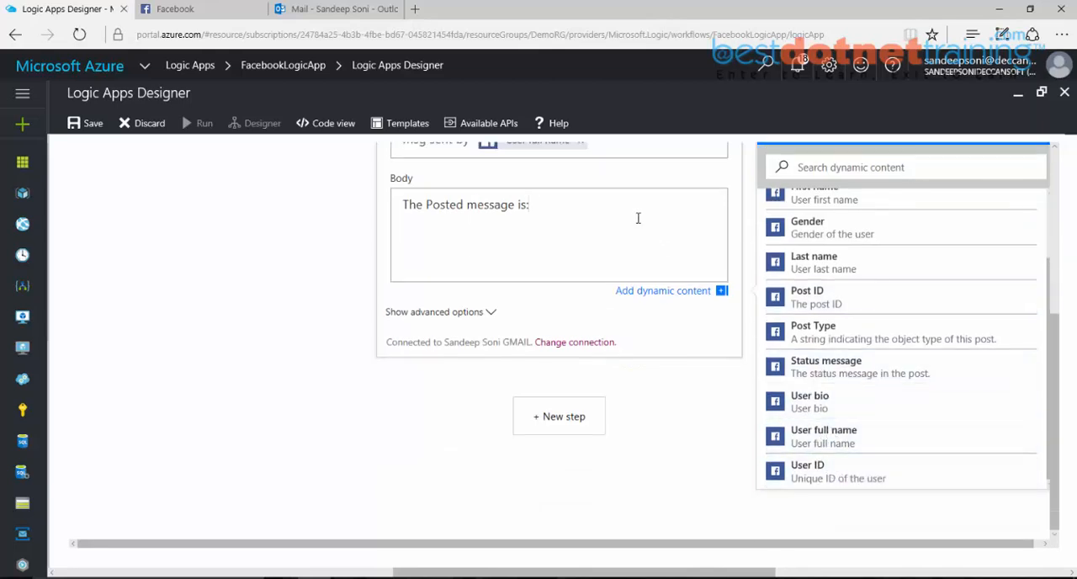
scroll(637, 218, up, 1)
click(652, 209)
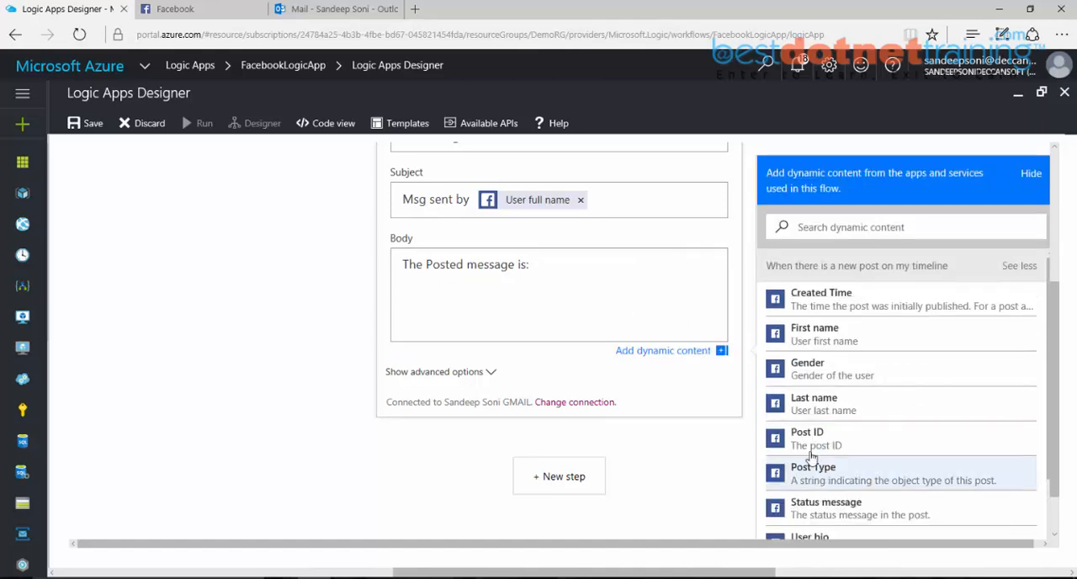
click(612, 268)
scroll(808, 346, down, 5)
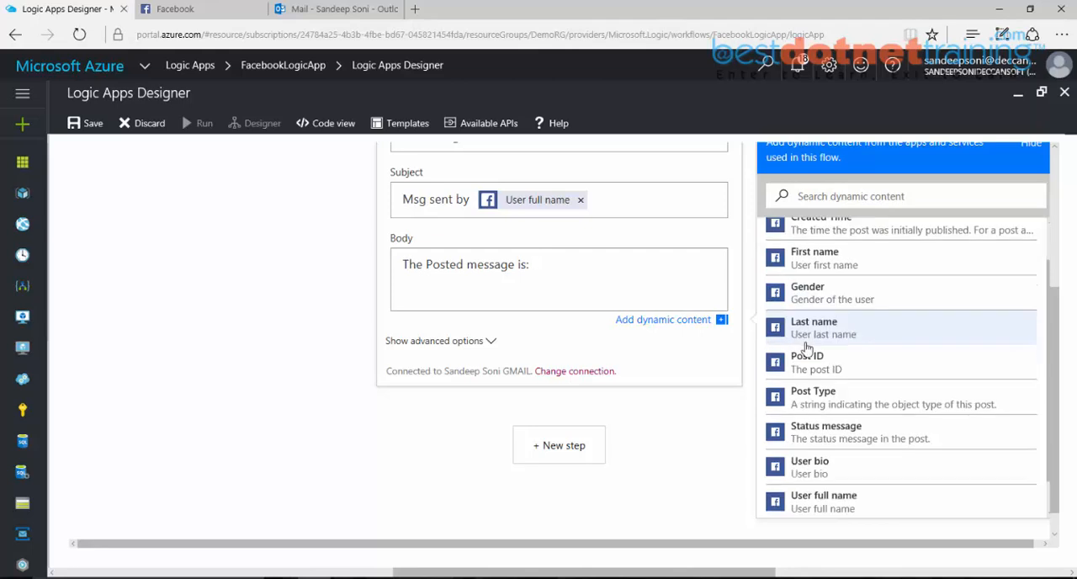
click(810, 376)
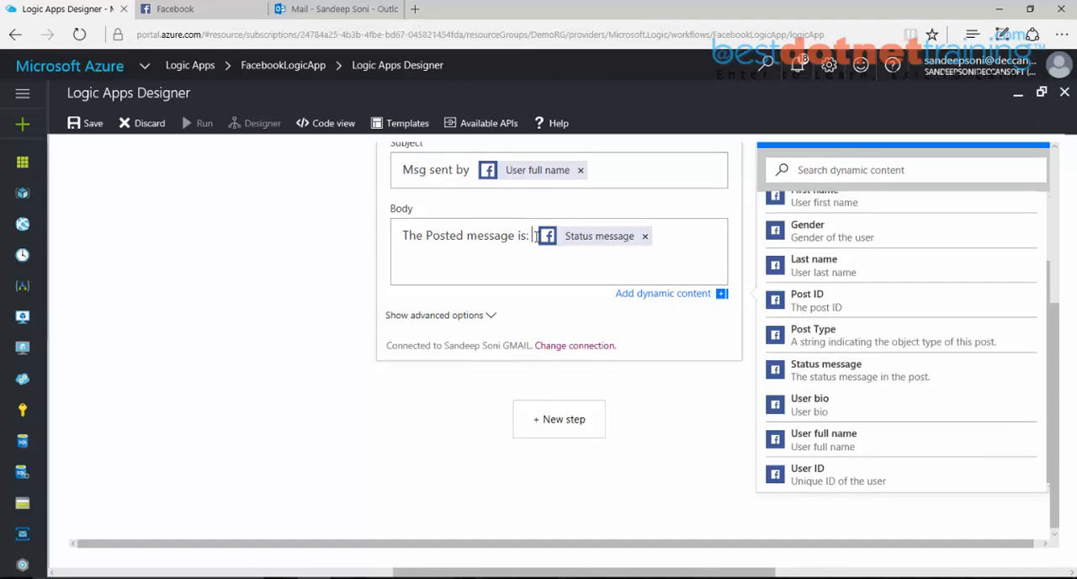
key(Return)
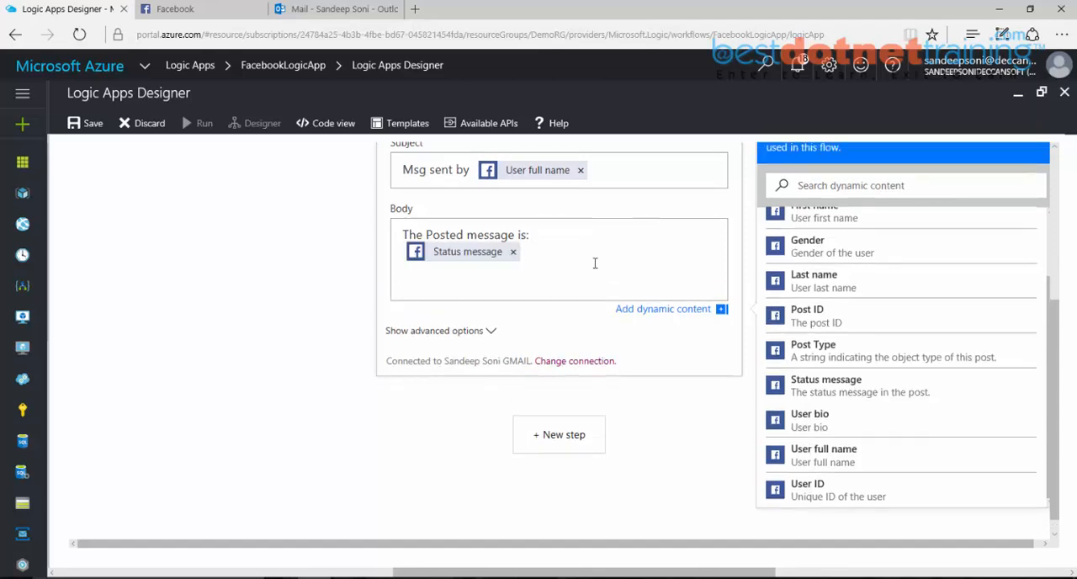
Step: Review the completed Send Email action's fields and save the logic app
scroll(595, 264, down, 1)
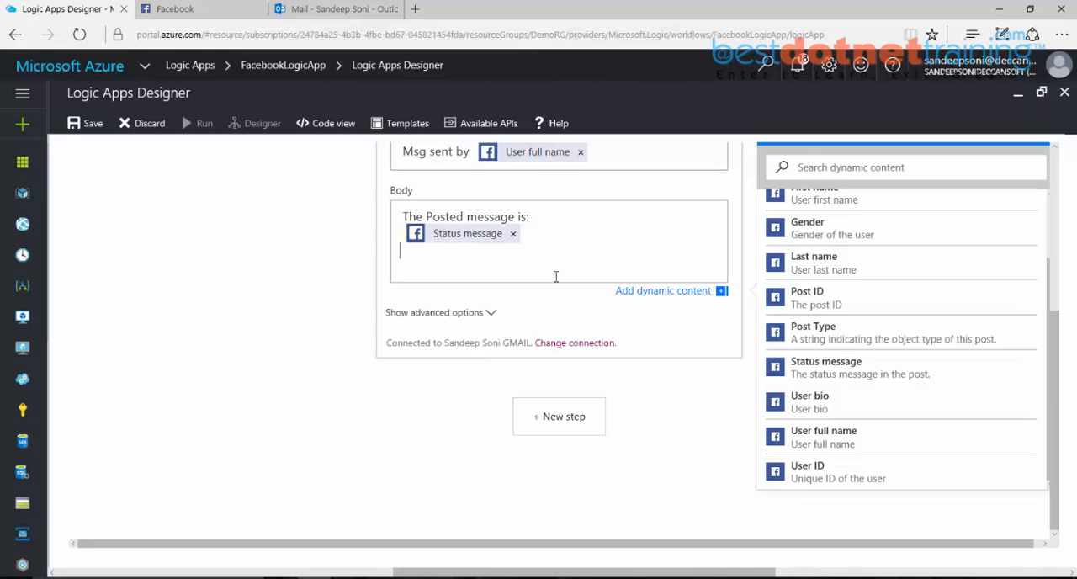
scroll(556, 276, up, 5)
scroll(500, 238, up, 1)
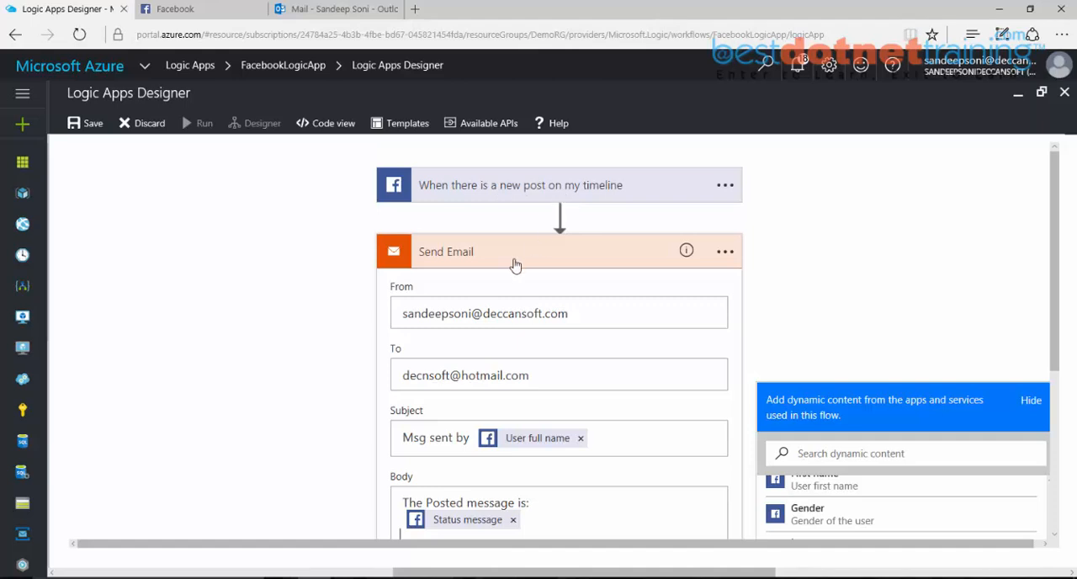
scroll(523, 354, down, 2)
scroll(524, 354, up, 2)
click(92, 125)
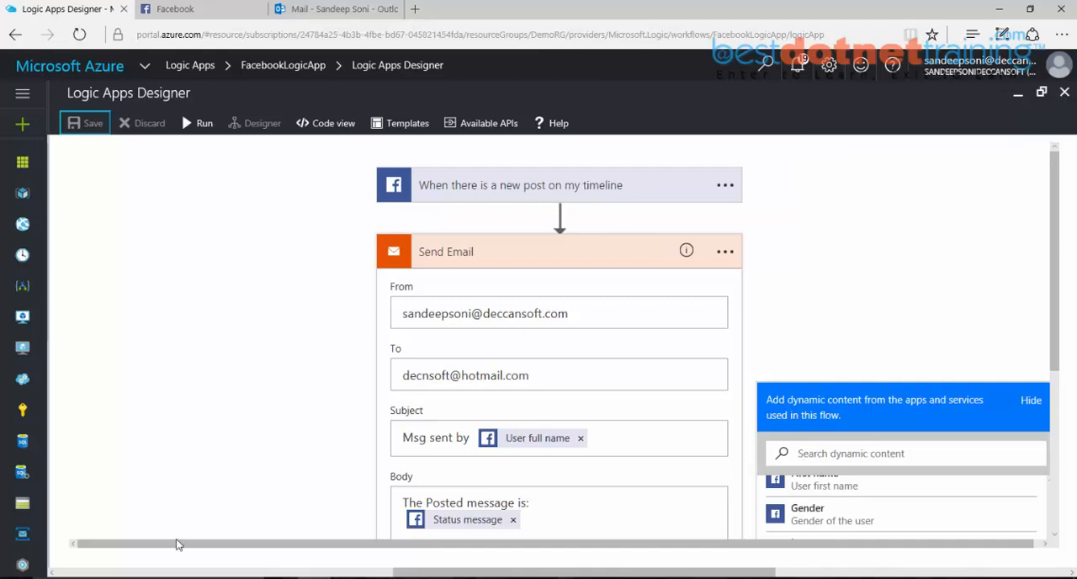
Step: Leave the designer and open the FacebookLogicApp overview from the list of logic apps
click(154, 514)
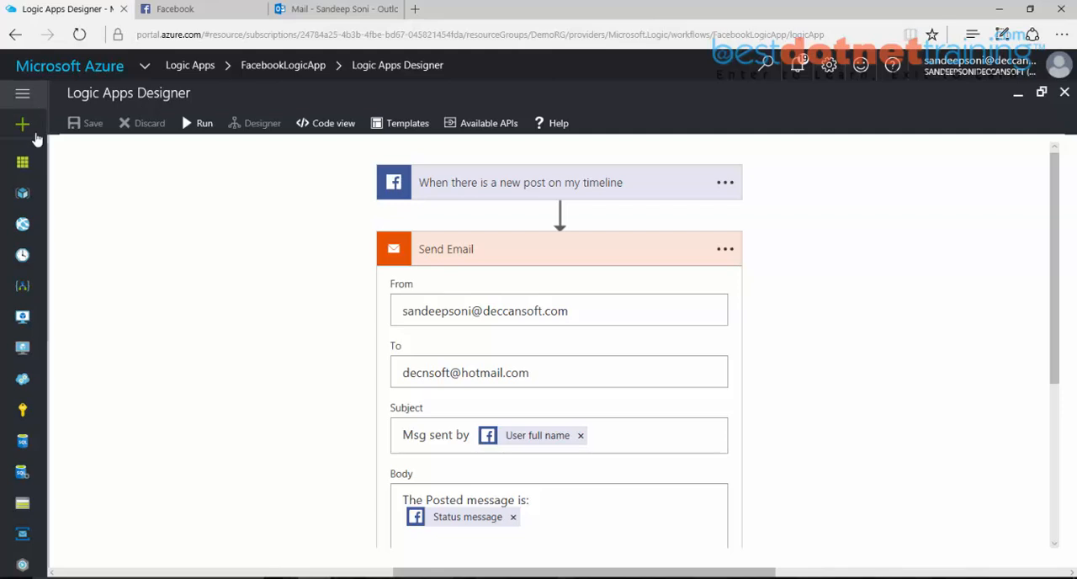
click(26, 289)
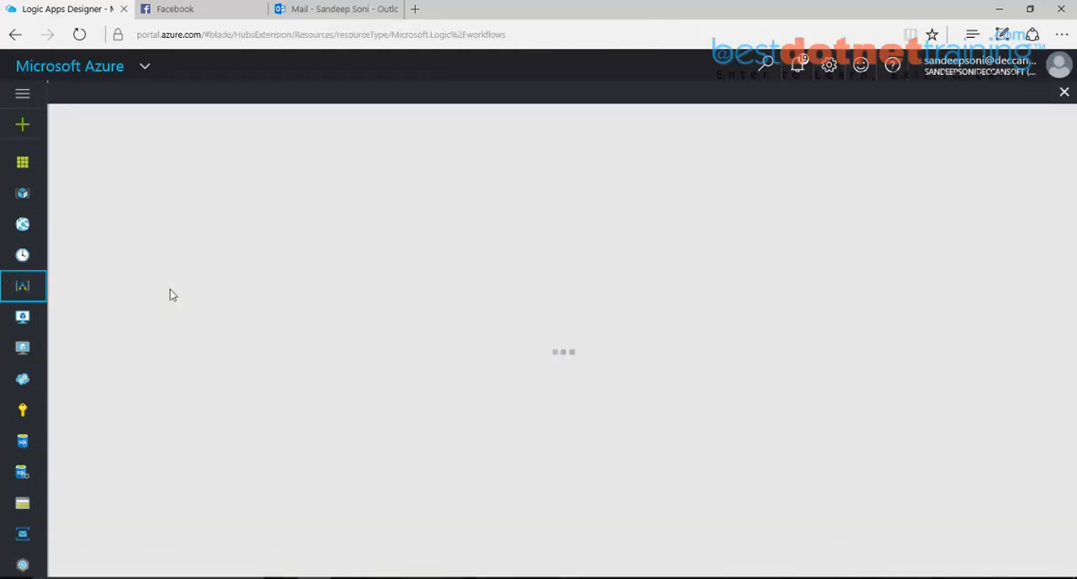
click(149, 236)
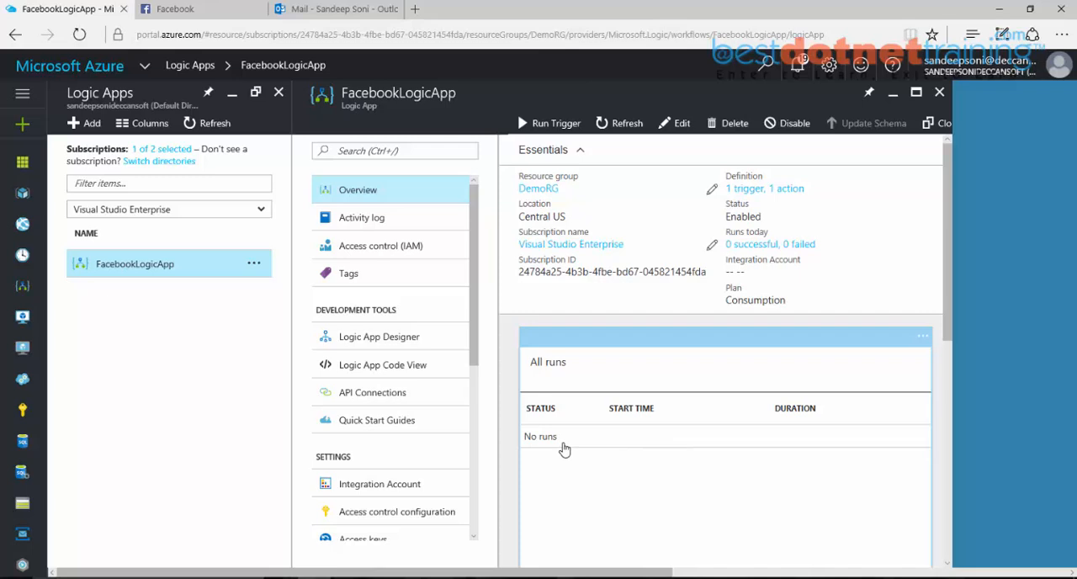
Step: Switch to Facebook and publish the status post "Hello, How are you?"
click(210, 20)
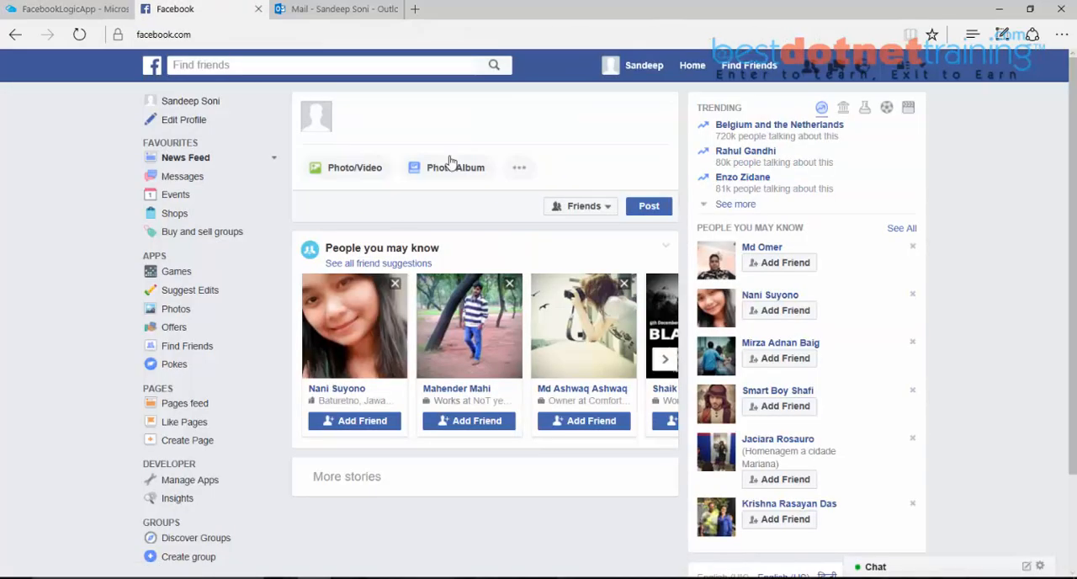
click(465, 127)
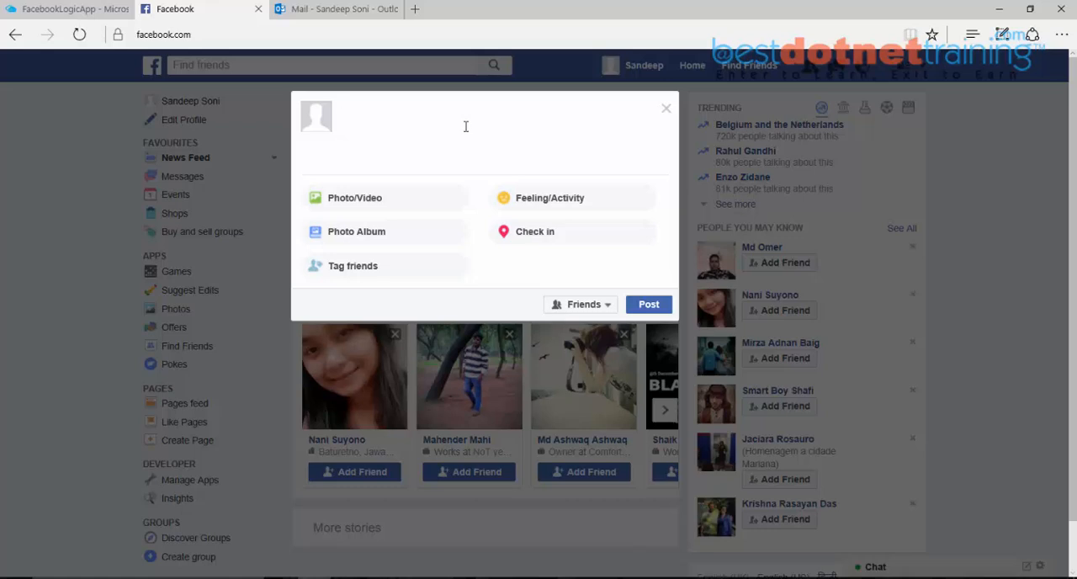
text(Hello, How are you?)
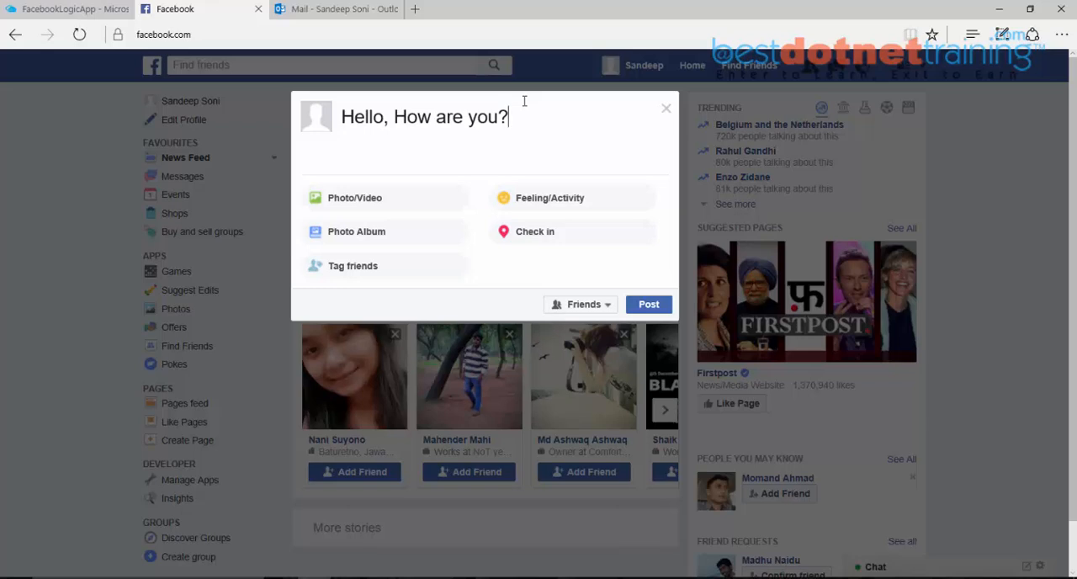
click(660, 308)
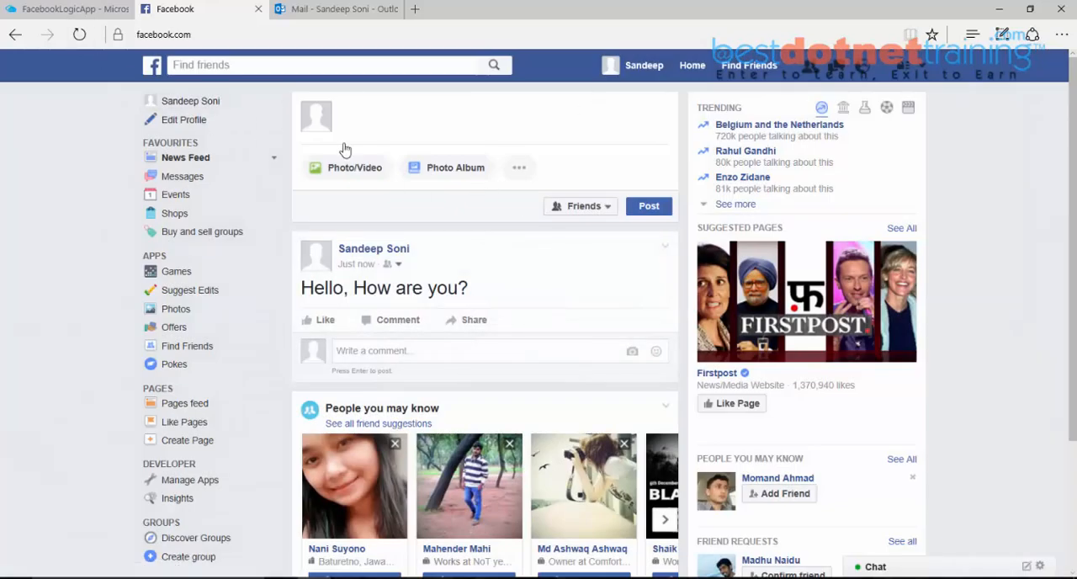
Step: Return to the FacebookLogicApp overview in the Azure portal and refresh it to check for new runs
click(38, 12)
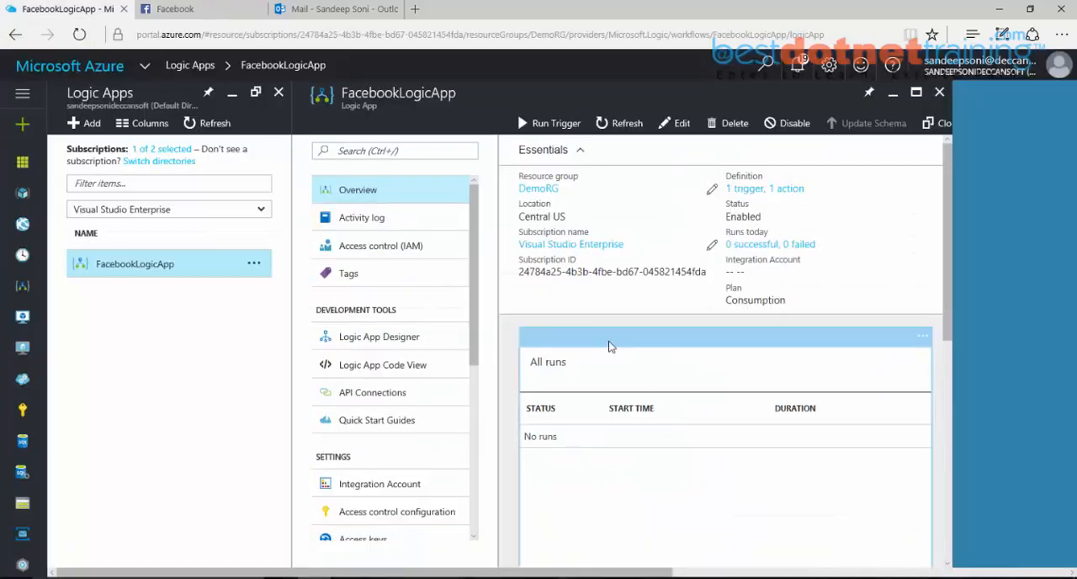
click(619, 131)
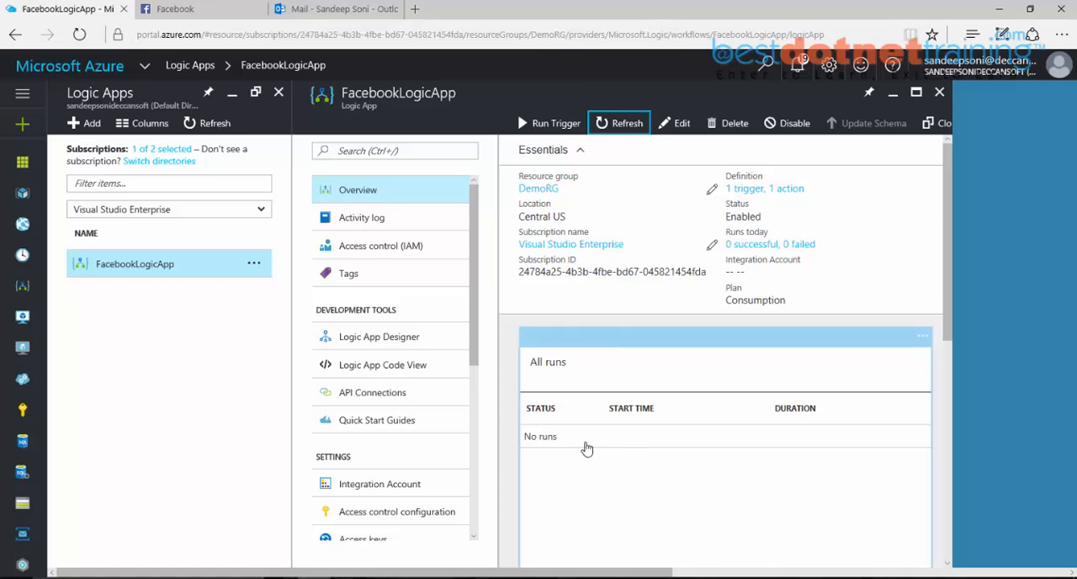
click(612, 137)
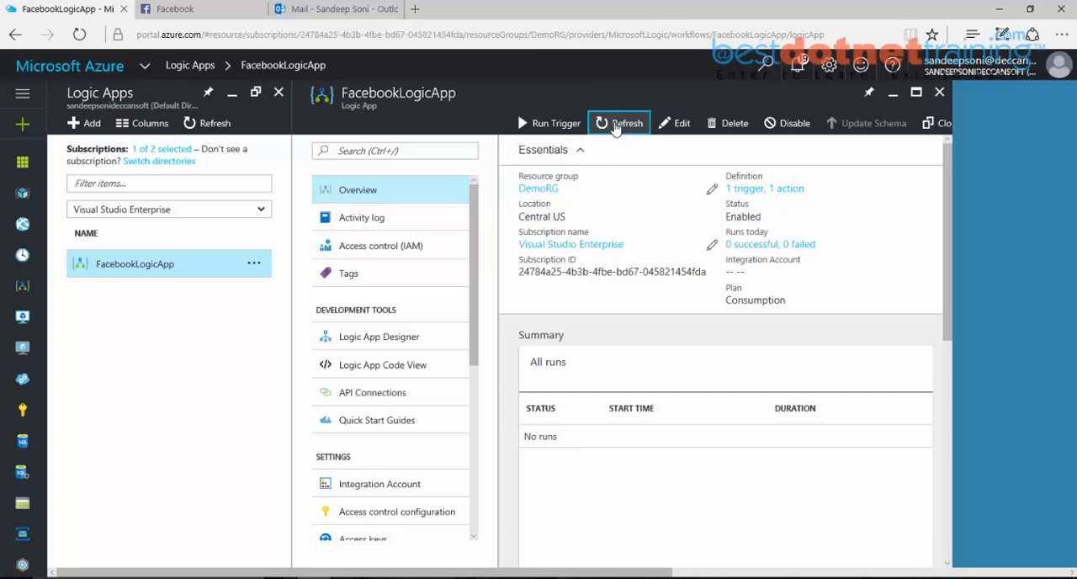
click(615, 125)
Step: Manually run the When_there_is_a_new_post_on_my_timeline trigger and refresh the run history
drag(621, 574, 685, 574)
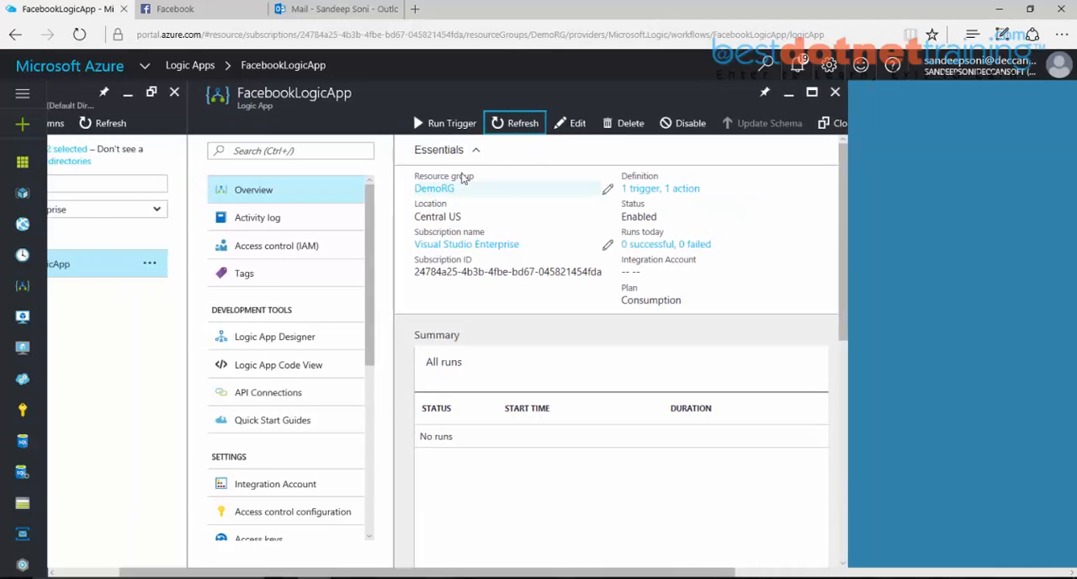
click(446, 125)
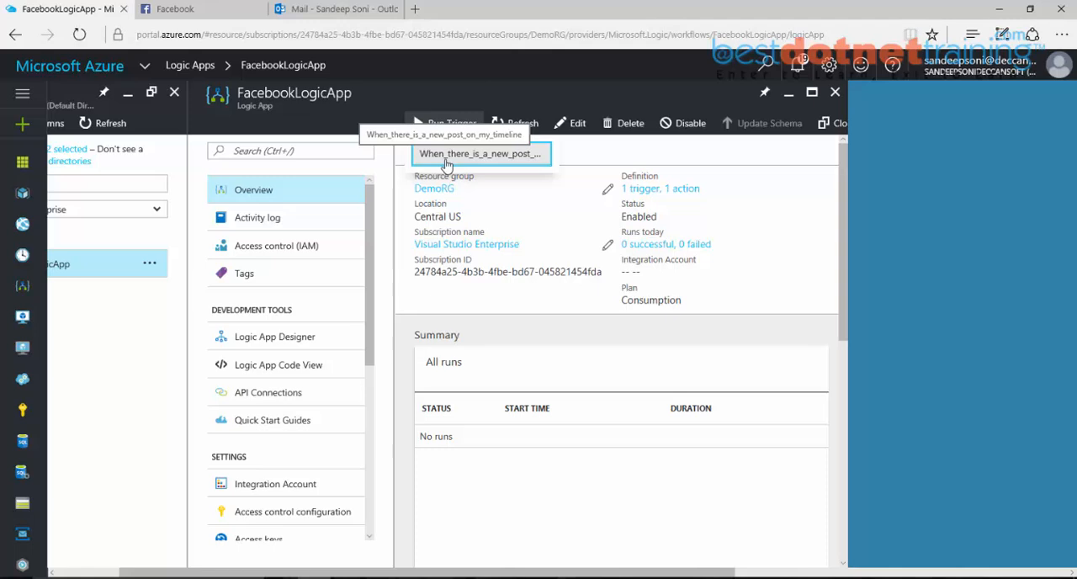
click(446, 155)
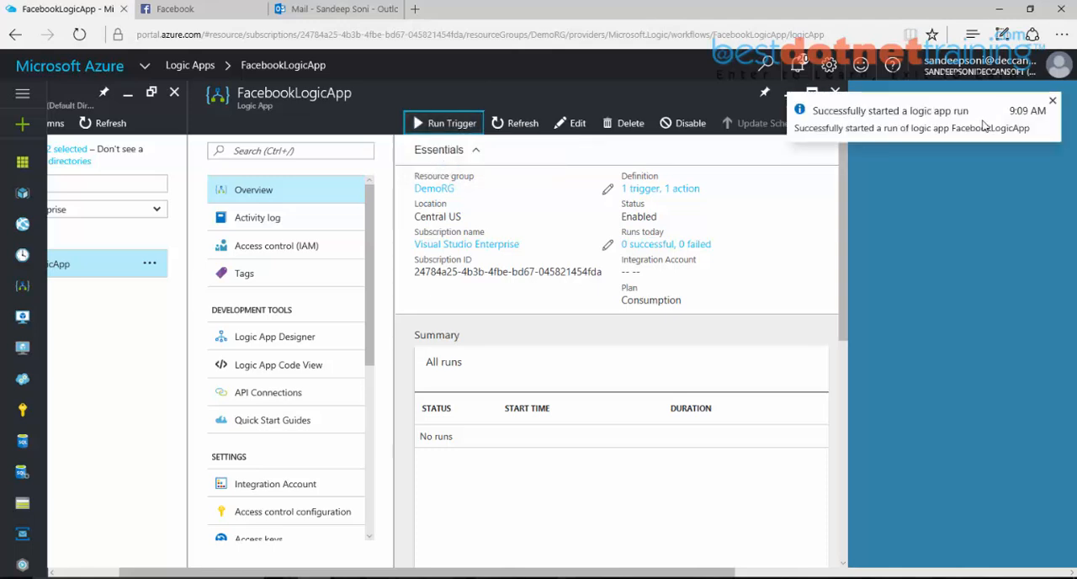
click(516, 123)
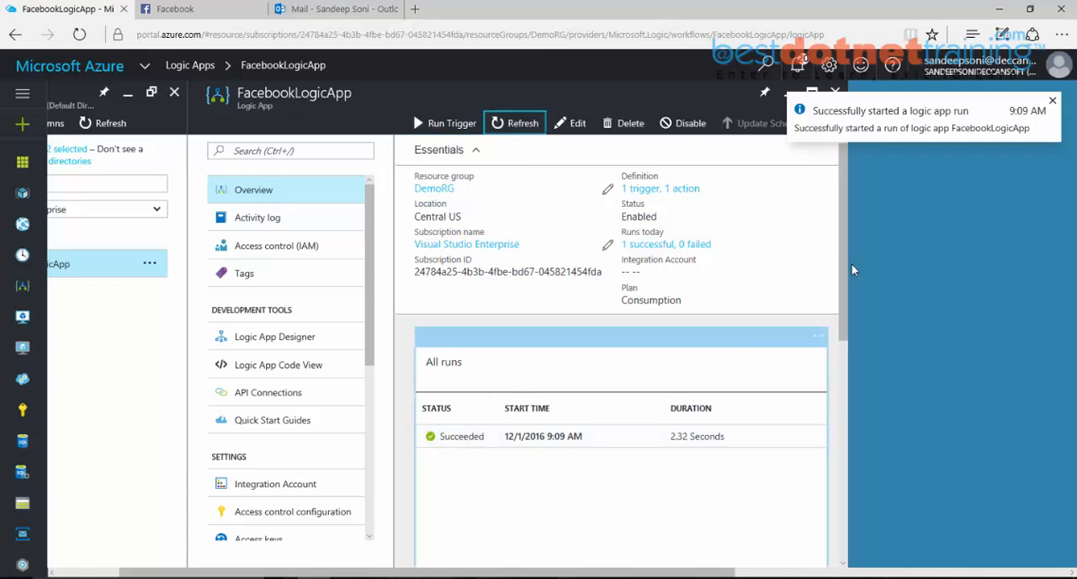
Step: Open the latest run's details and examine the inputs of the Facebook timeline trigger
click(454, 444)
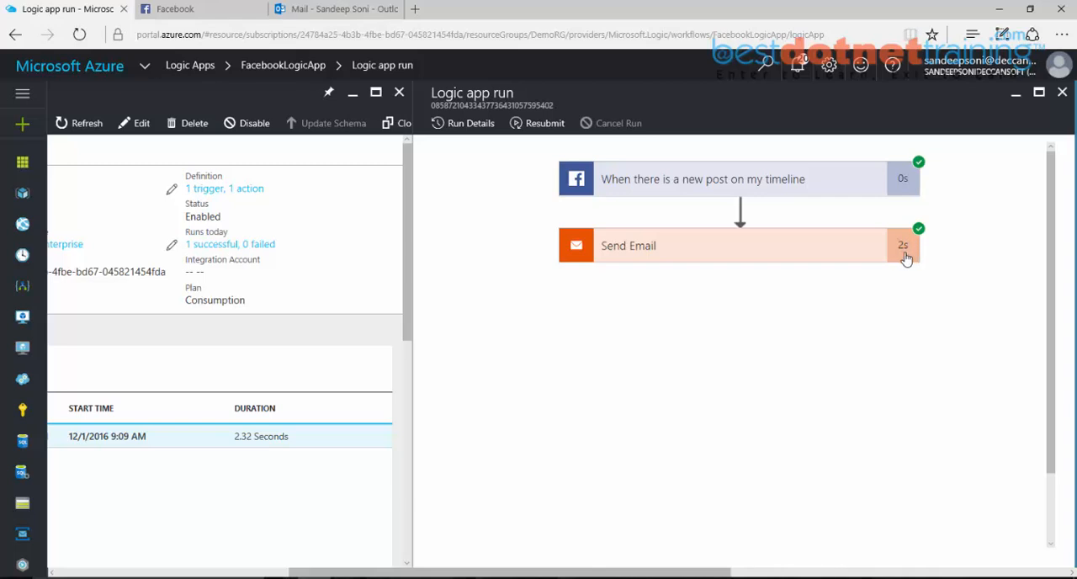
click(791, 193)
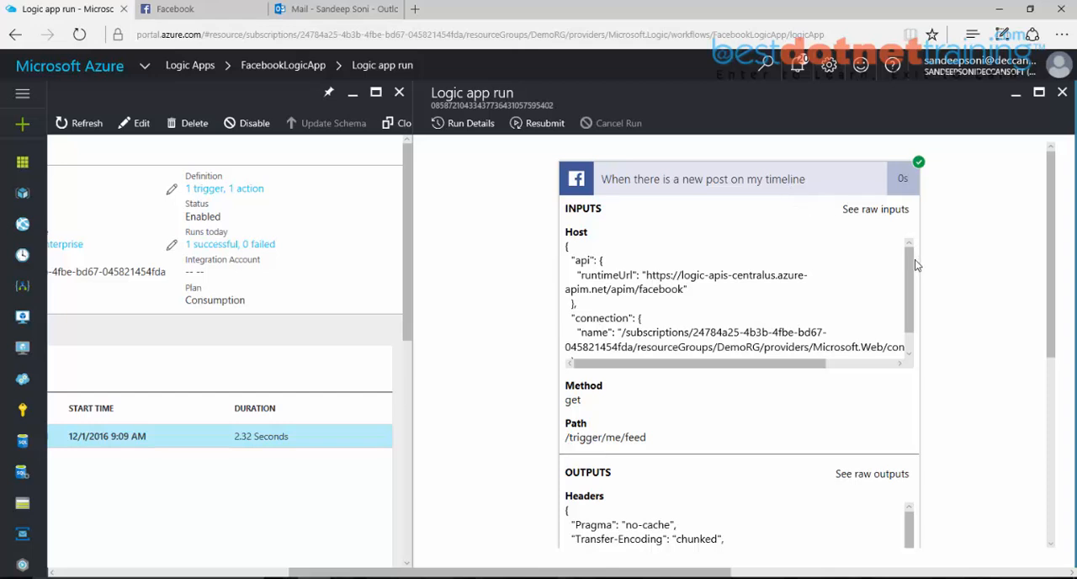
drag(589, 261, 622, 290)
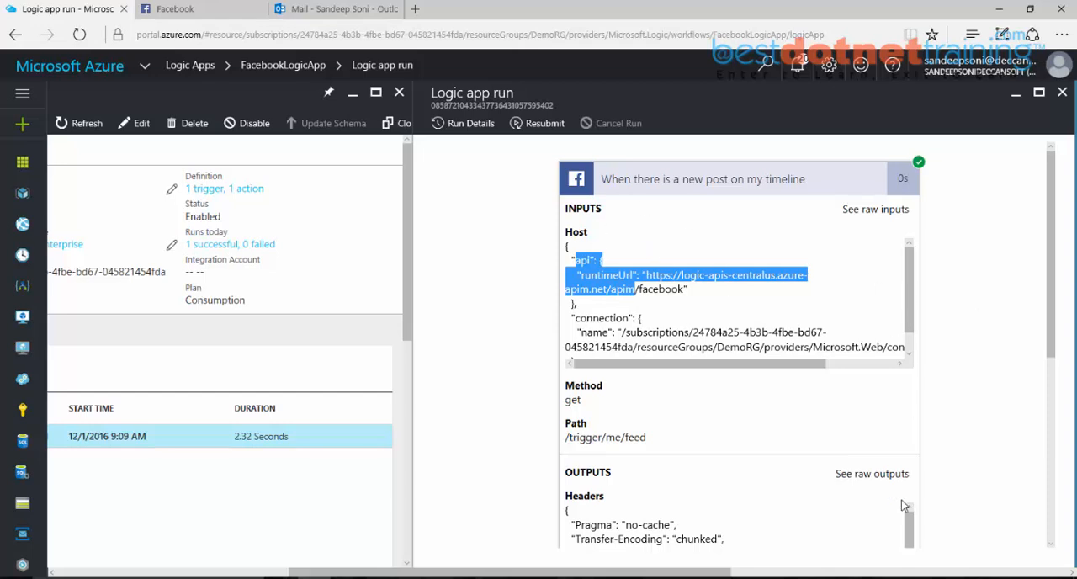
scroll(909, 517, down, 1)
scroll(909, 517, up, 1)
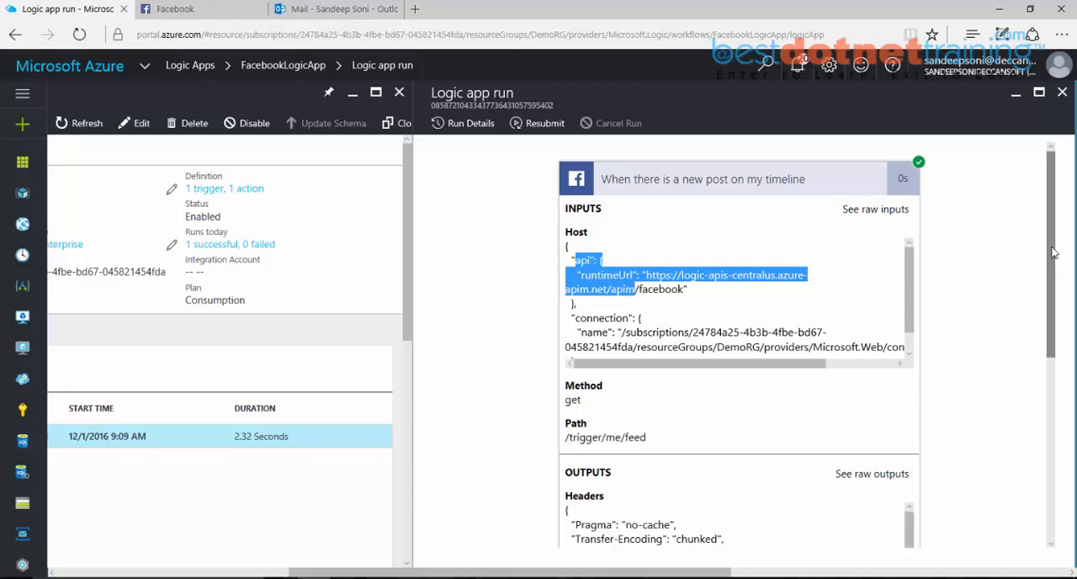
Step: Examine the Facebook trigger's output body, including the post ID, created time, sender and message fields
scroll(1044, 309, down, 1)
scroll(1042, 310, down, 2)
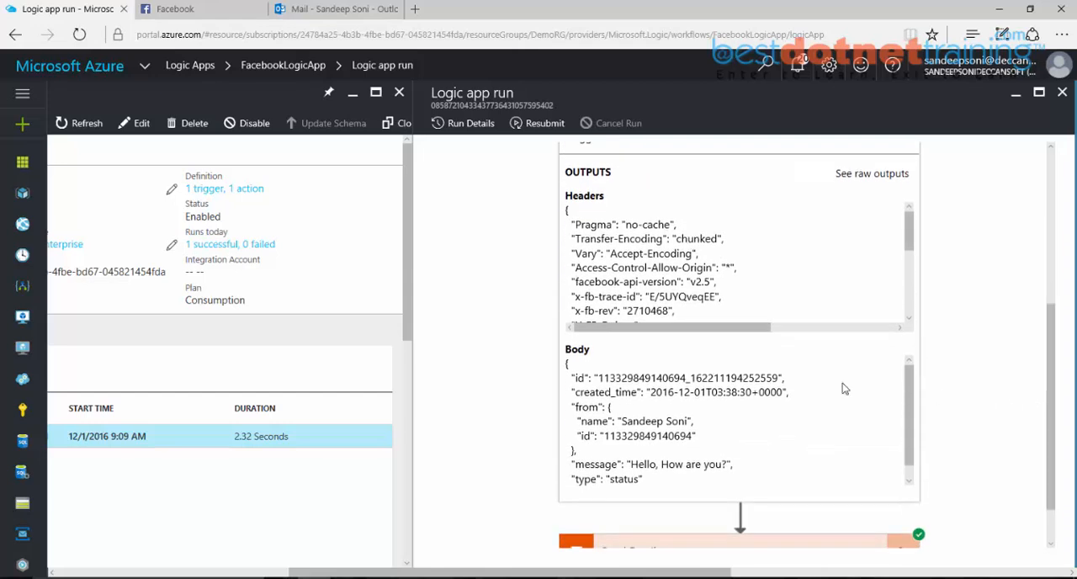
double_click(578, 377)
drag(575, 394, 640, 396)
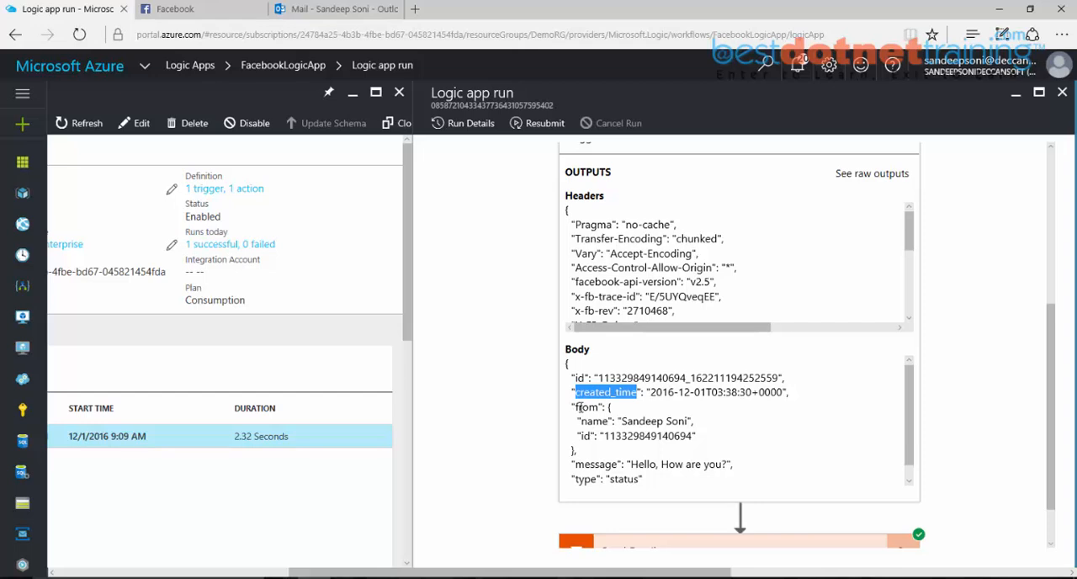
click(579, 407)
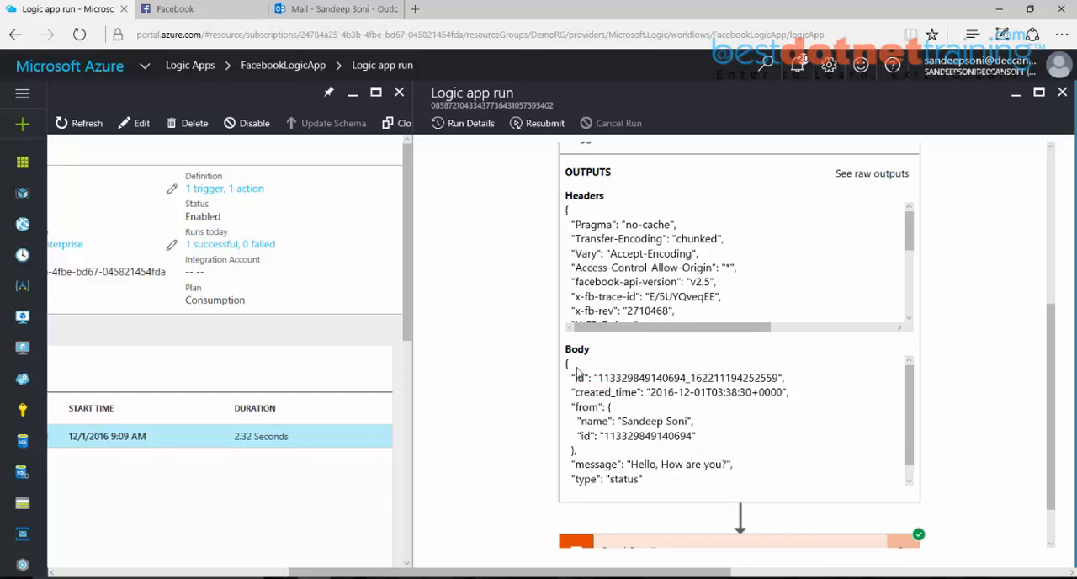
drag(567, 360, 680, 486)
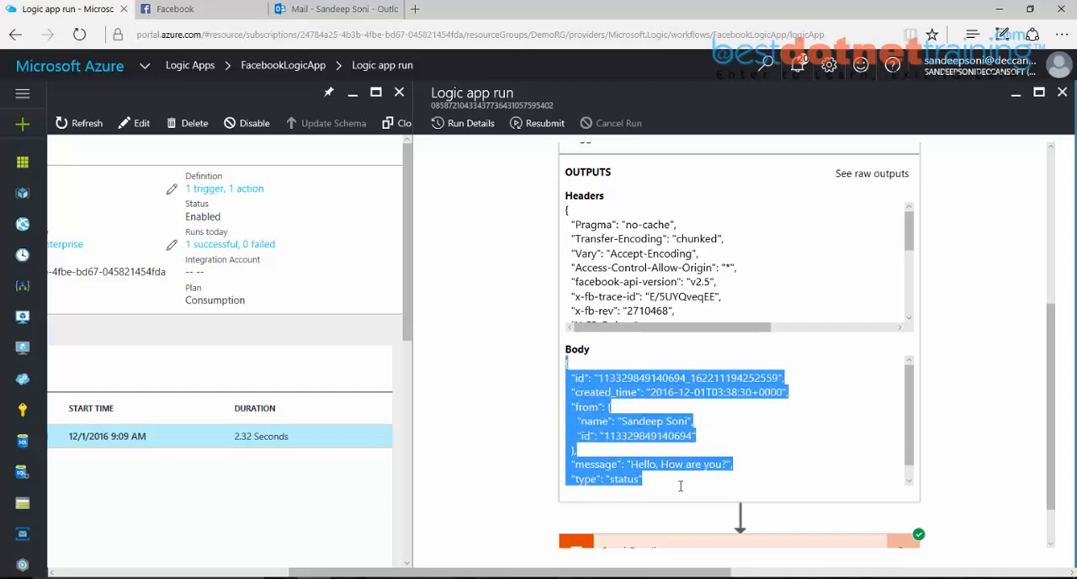
scroll(686, 484, down, 1)
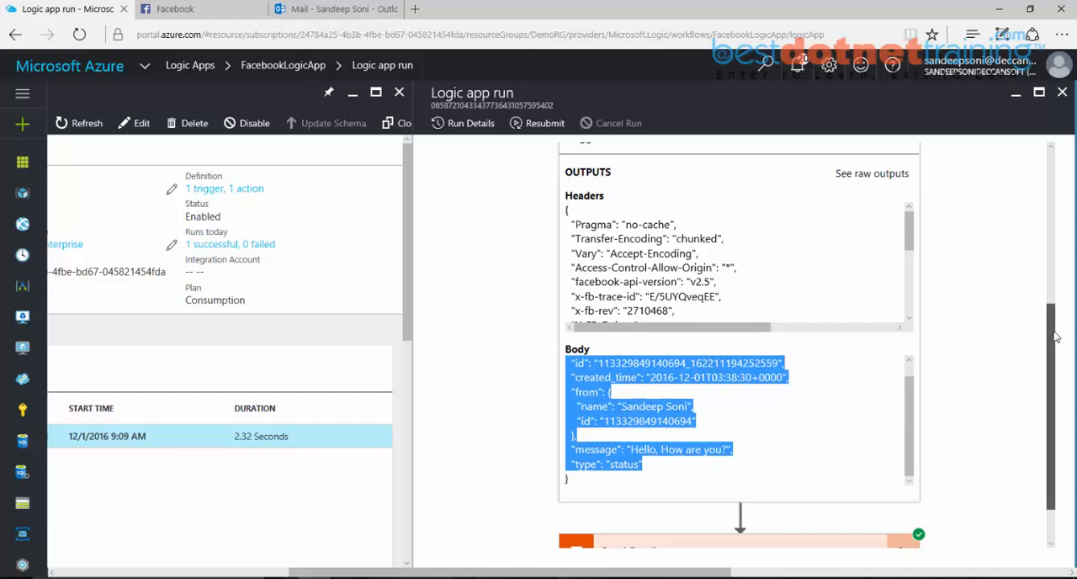
Step: Expand the run's Send Email action and examine its host inputs and the message text in its body
drag(1052, 333, 1051, 362)
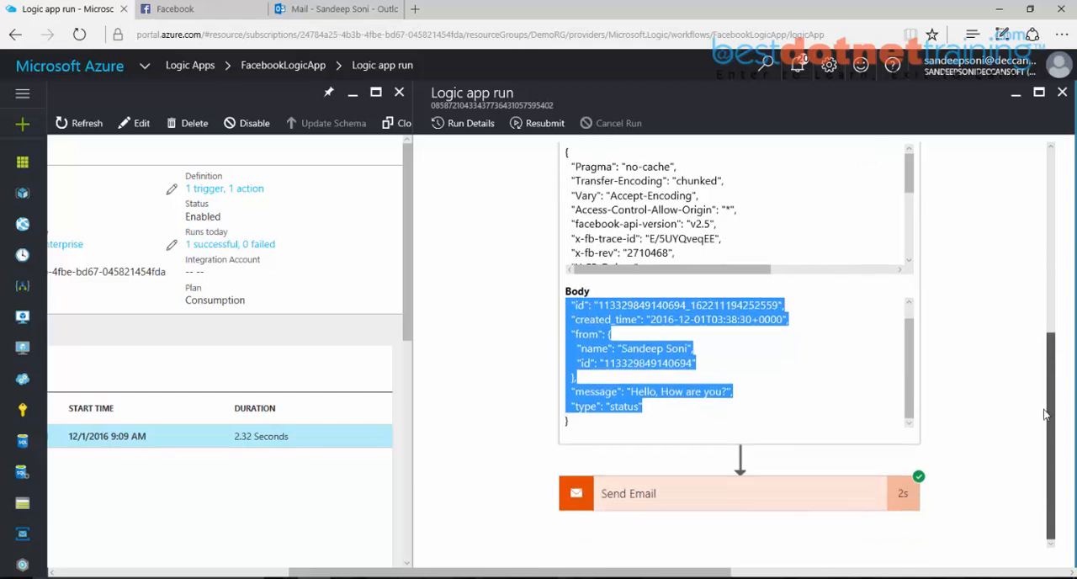
click(667, 494)
drag(1051, 336, 1042, 387)
drag(908, 377, 906, 397)
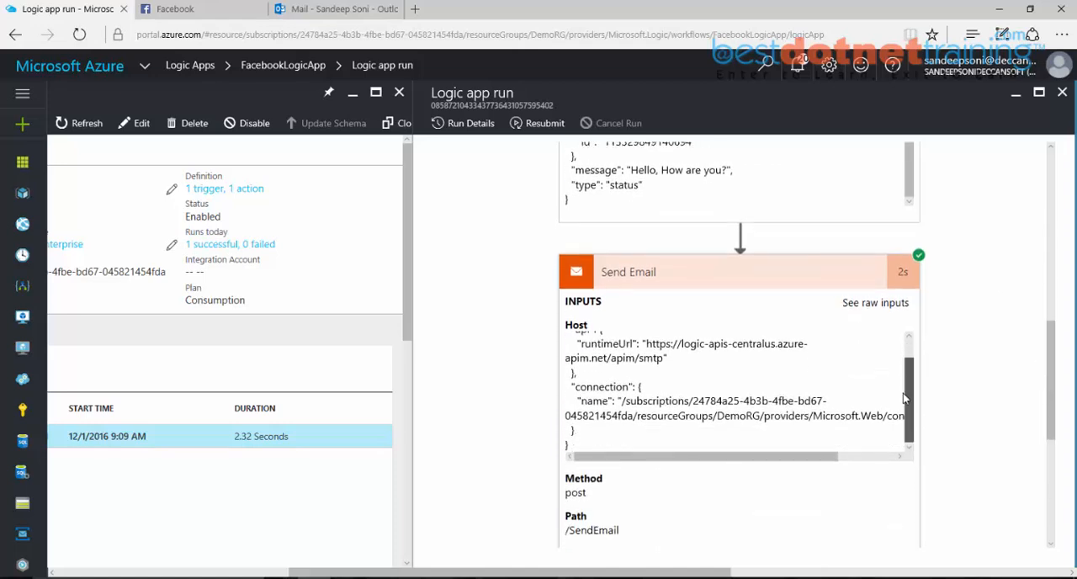
drag(1049, 363, 1044, 430)
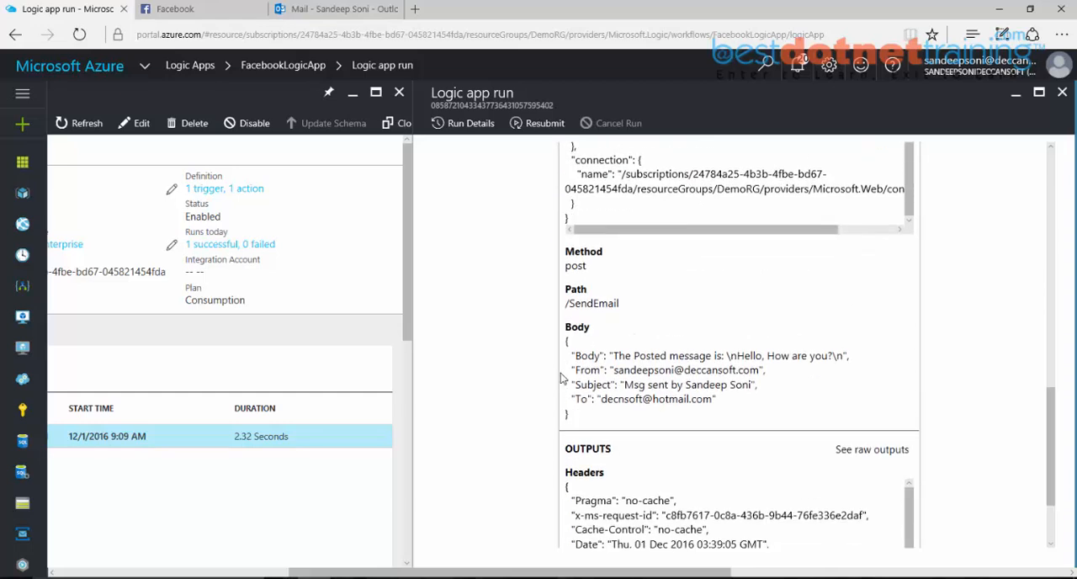
drag(614, 356, 835, 356)
click(728, 357)
Step: Compare the trigger's output with the Send Email inputs, checking the sender name in the subject and the recipient address
drag(1051, 421, 1058, 318)
drag(622, 247, 569, 263)
drag(1051, 357, 1051, 441)
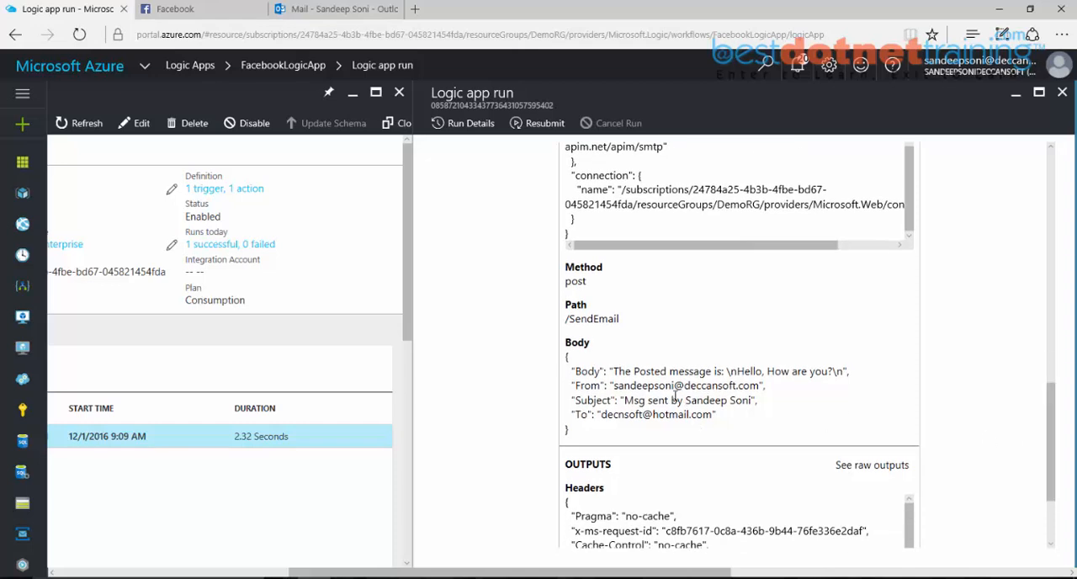
drag(688, 402, 752, 401)
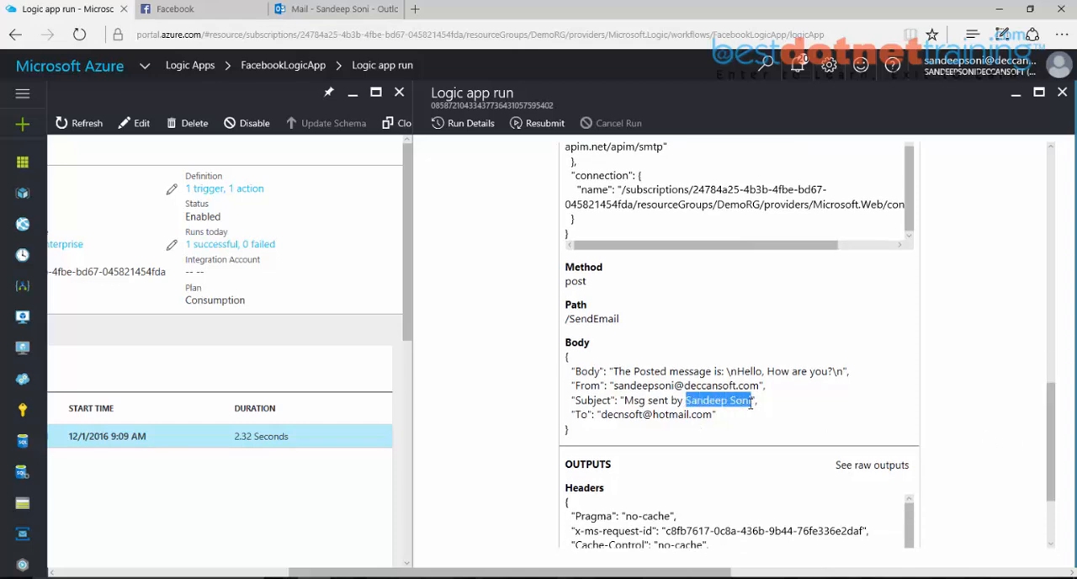
drag(603, 416, 712, 417)
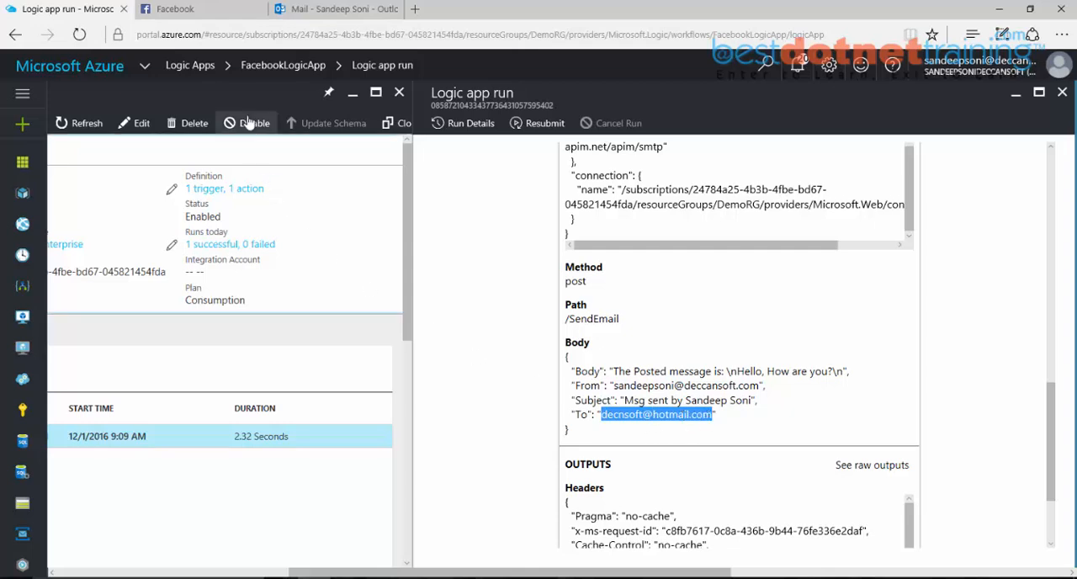
Step: Switch to Outlook Mail and sign out of the current account
click(306, 11)
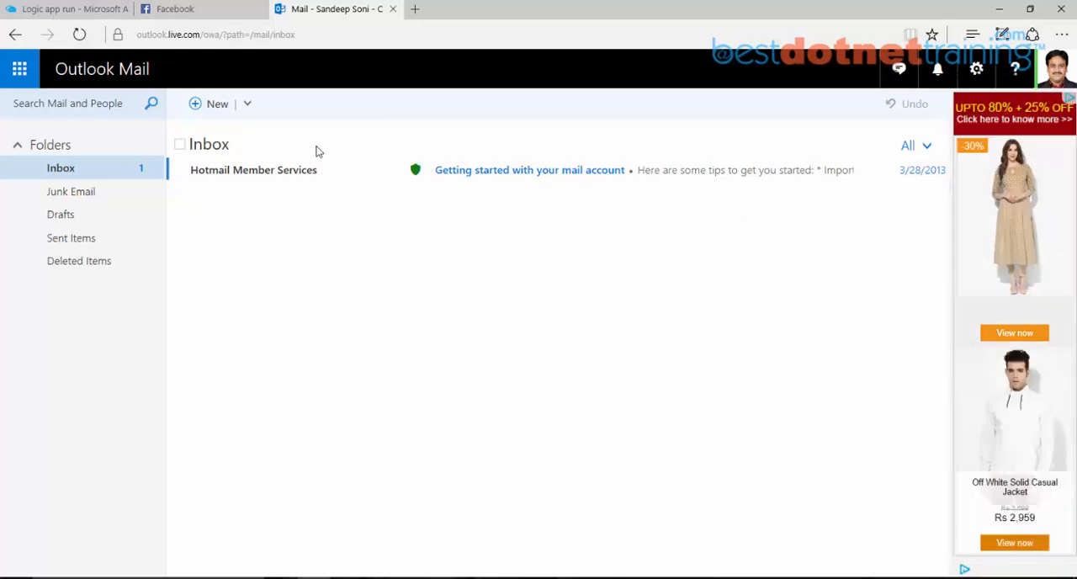
click(1057, 72)
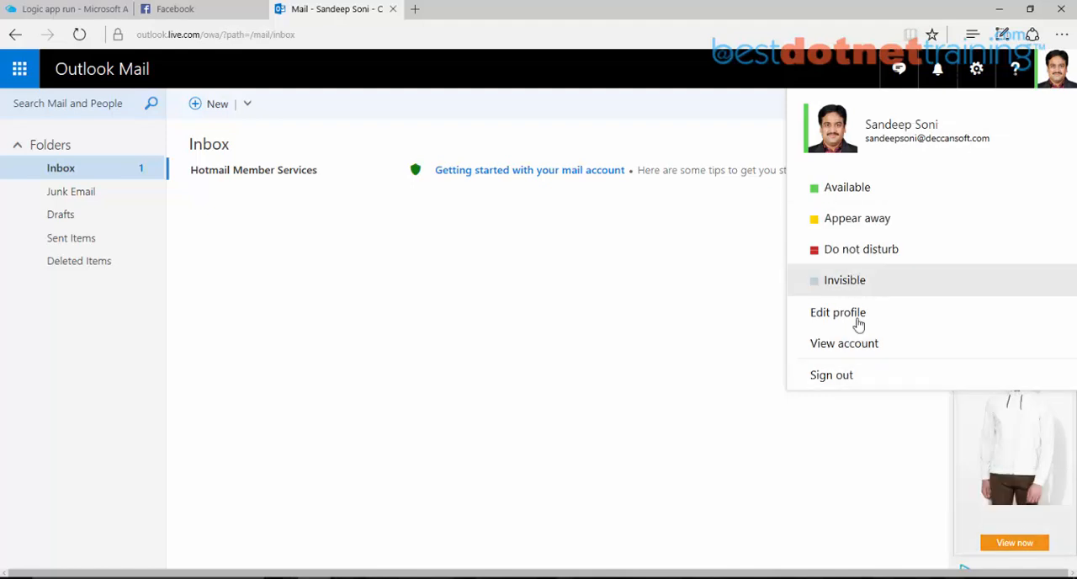
click(844, 377)
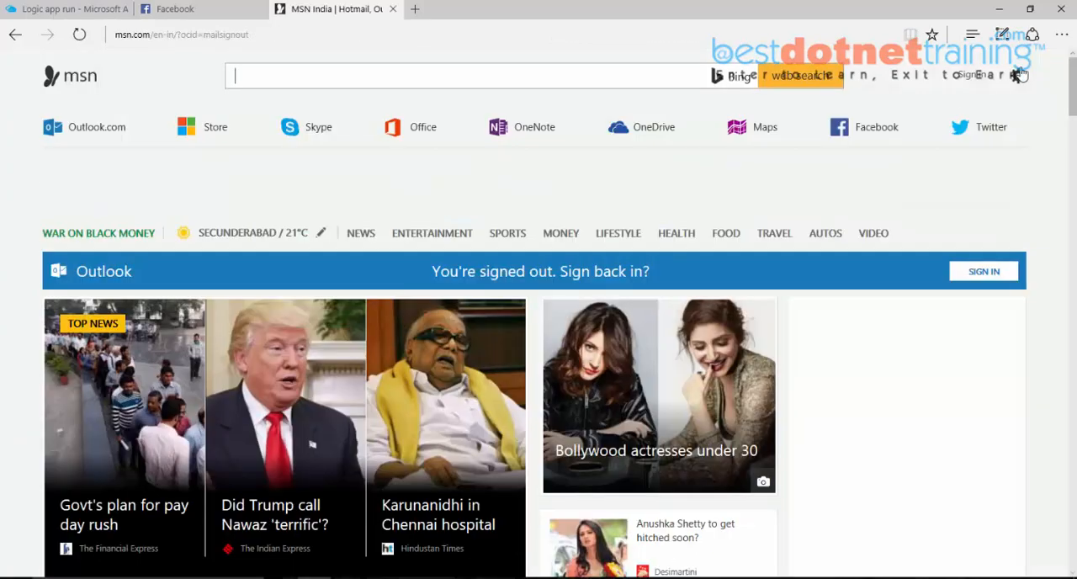
Step: Sign in to Outlook Mail with the recipient's Microsoft account, complete the verification, and open the email from the first Facebook post
click(975, 78)
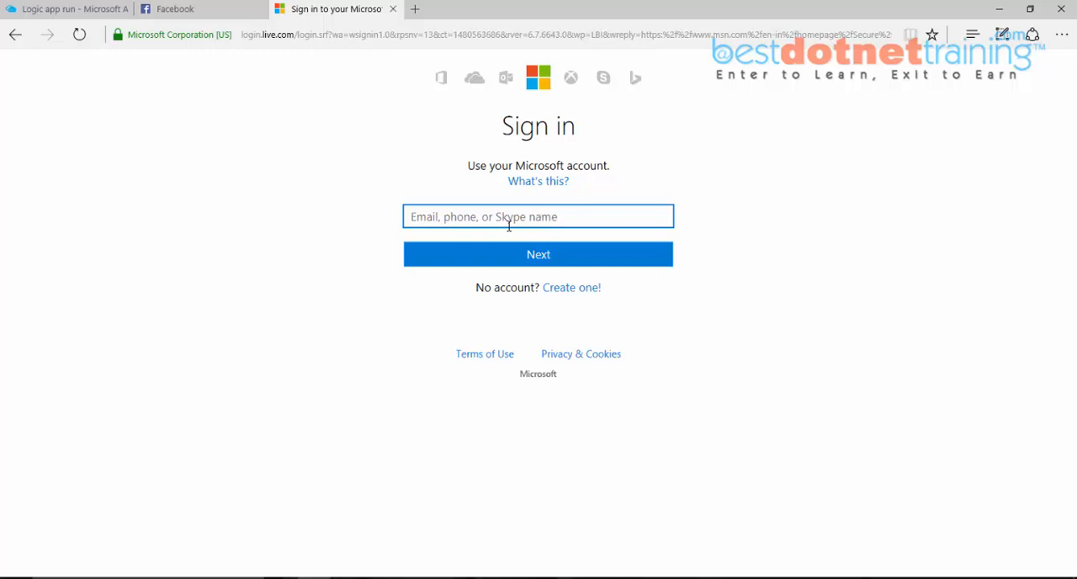
click(509, 224)
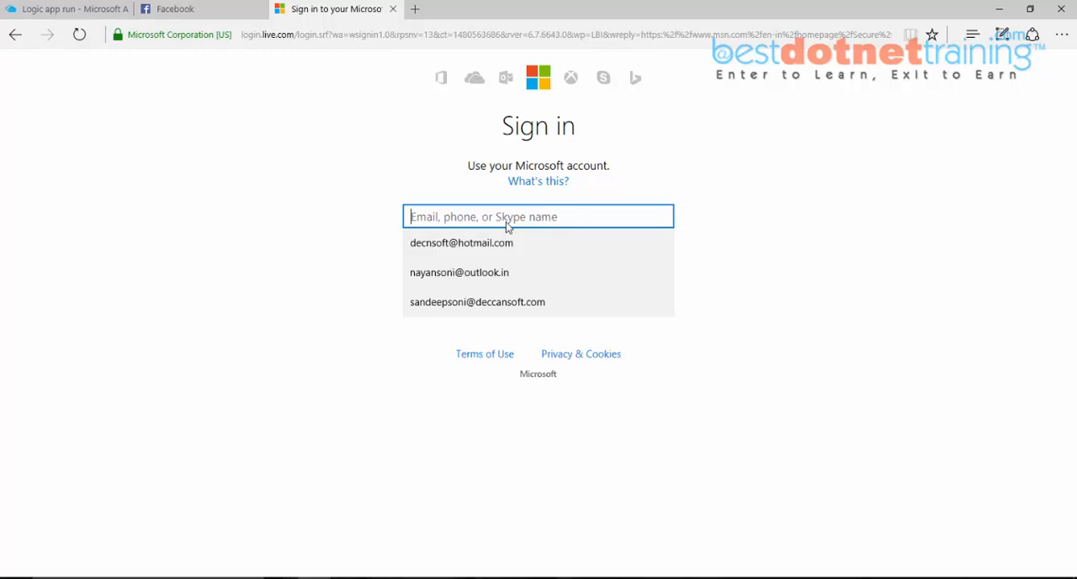
click(481, 244)
click(544, 264)
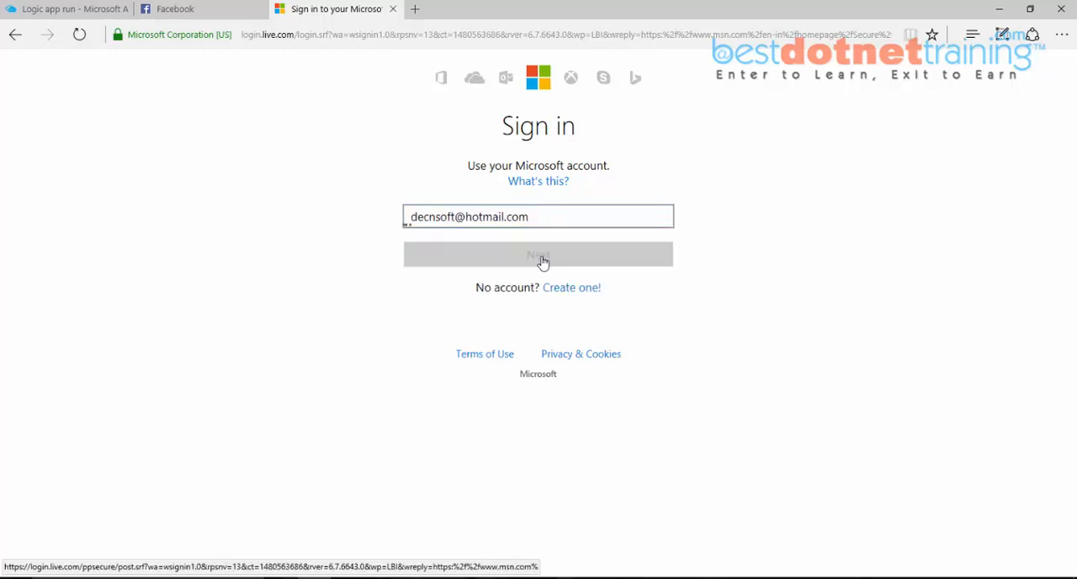
click(594, 269)
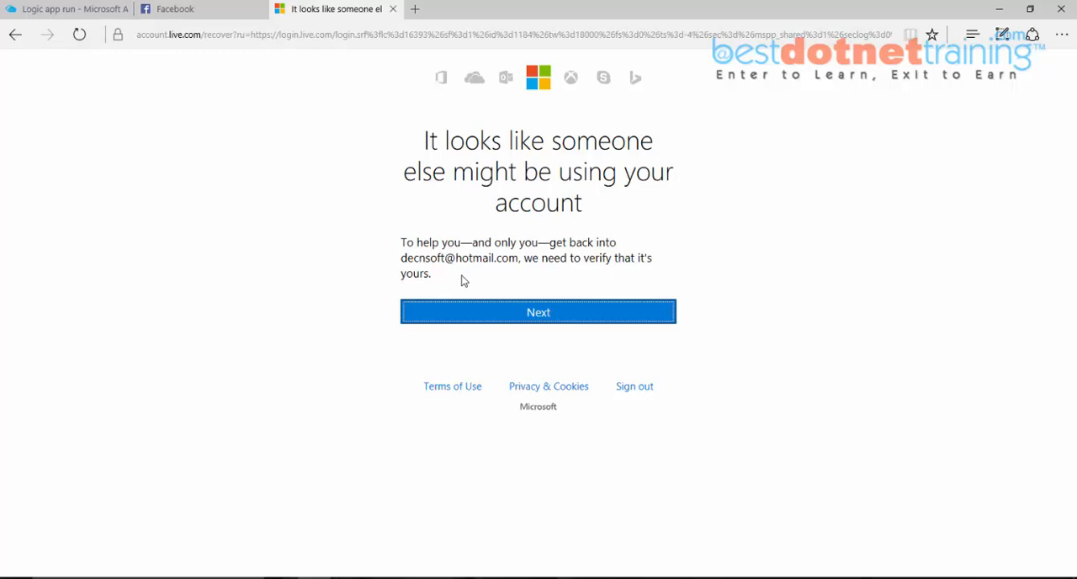
click(531, 313)
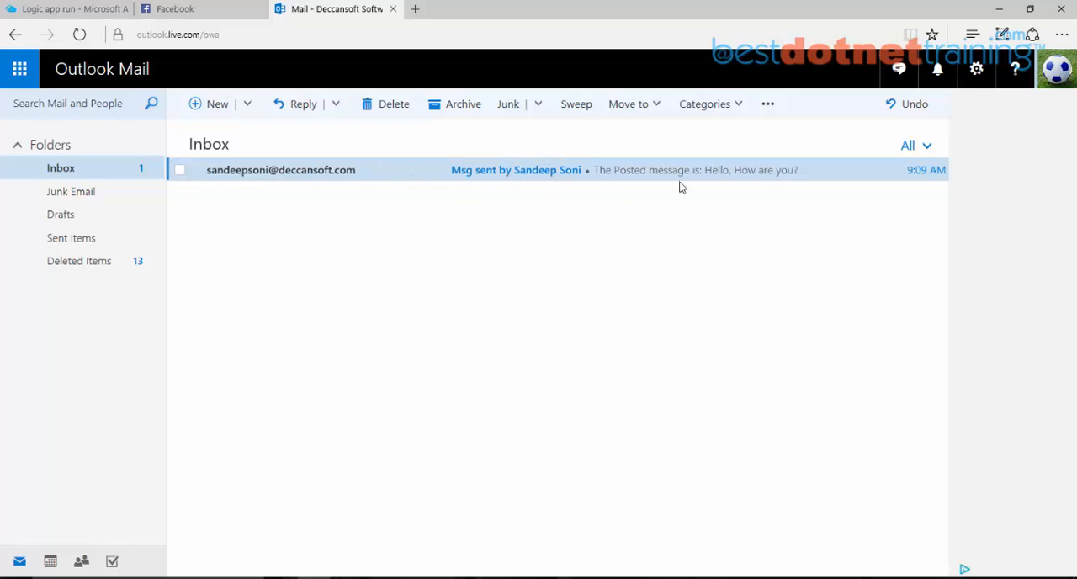
click(742, 177)
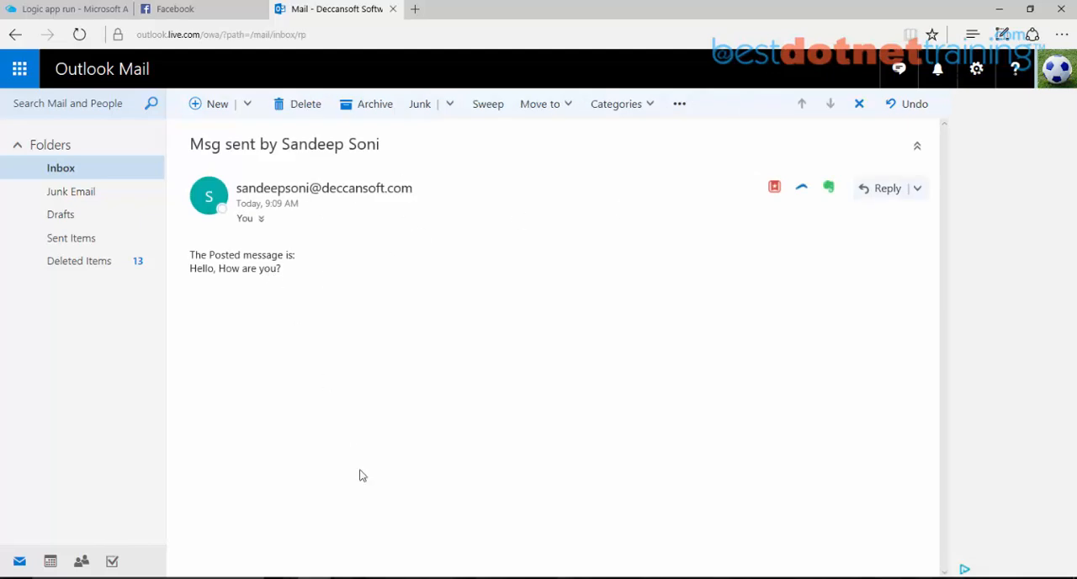
Step: Switch to Facebook and publish a new timeline post reading "This is my second message"
click(202, 12)
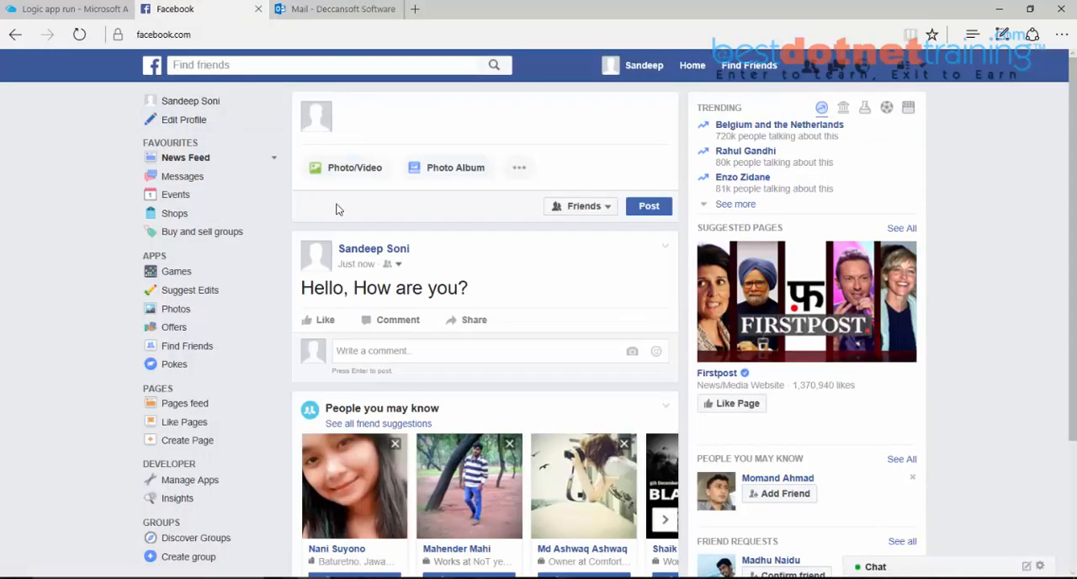
click(397, 131)
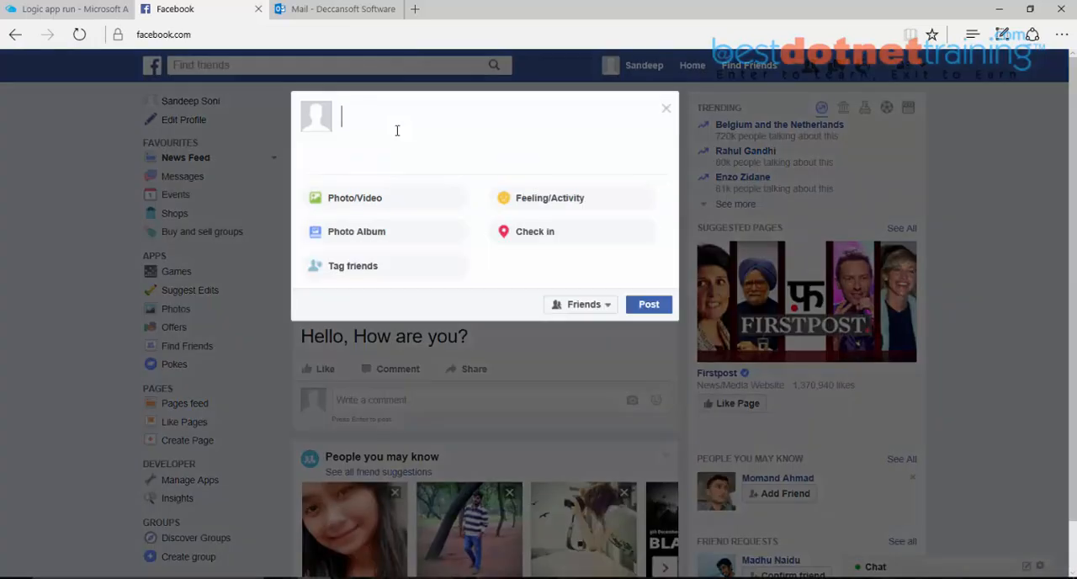
text(This is my sencond)
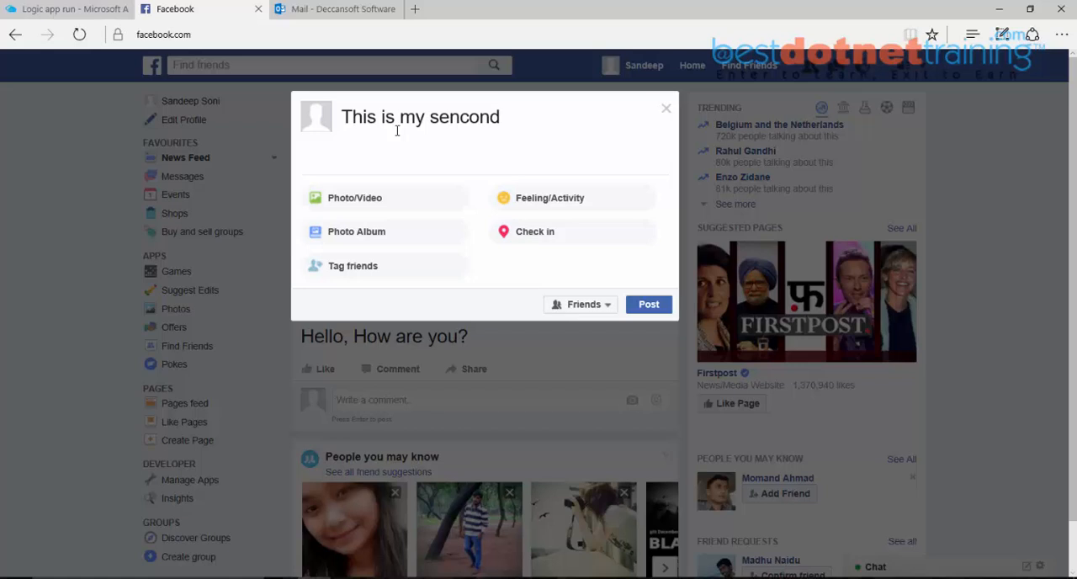
text( message)
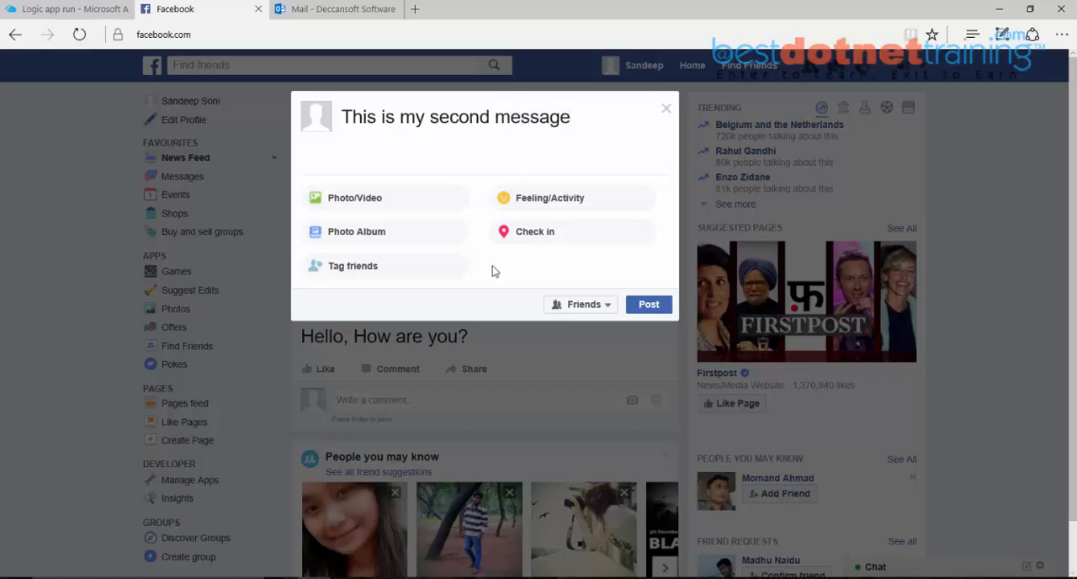
click(649, 305)
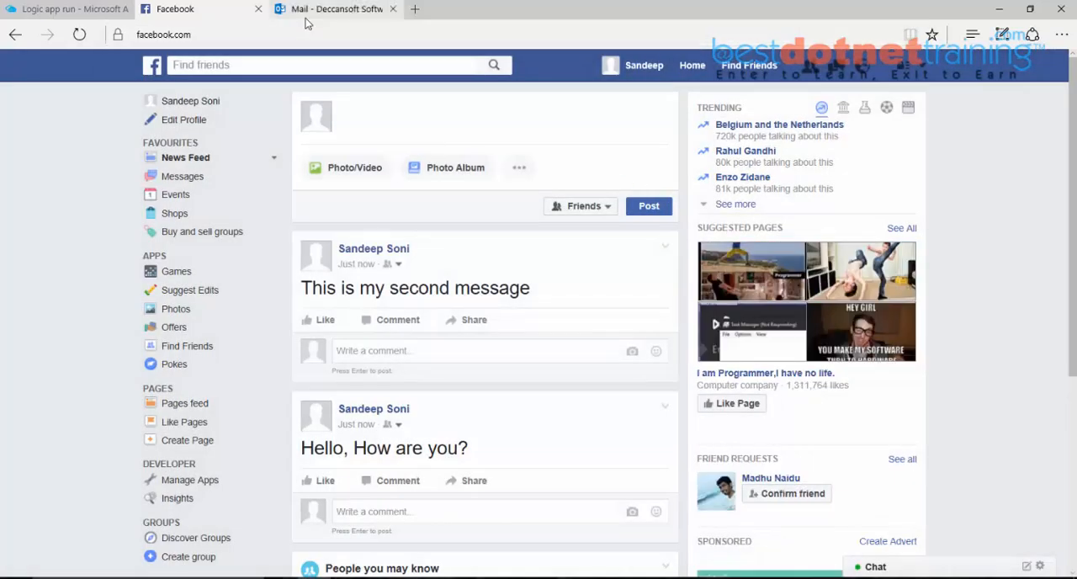
Step: Check FacebookLogicApp's run list in the Azure portal and compare it with the newest Facebook post
click(68, 11)
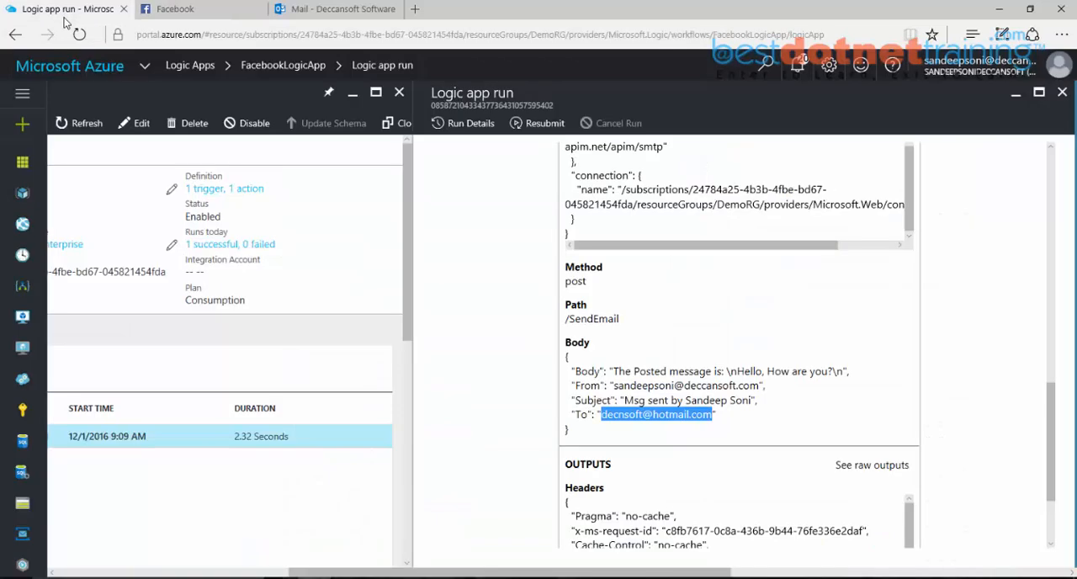
drag(579, 577, 408, 576)
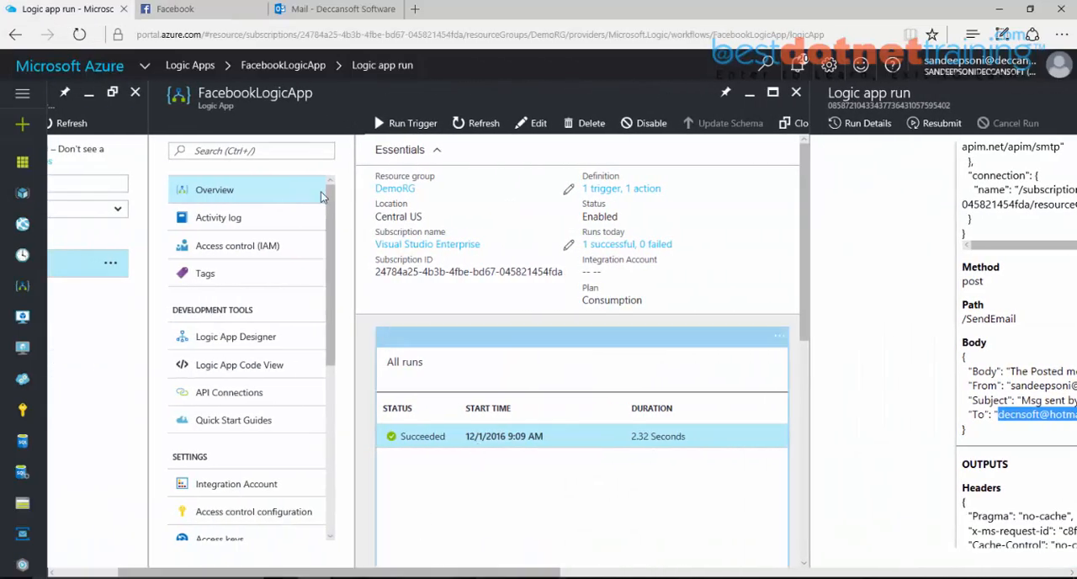
click(175, 9)
drag(531, 288, 300, 289)
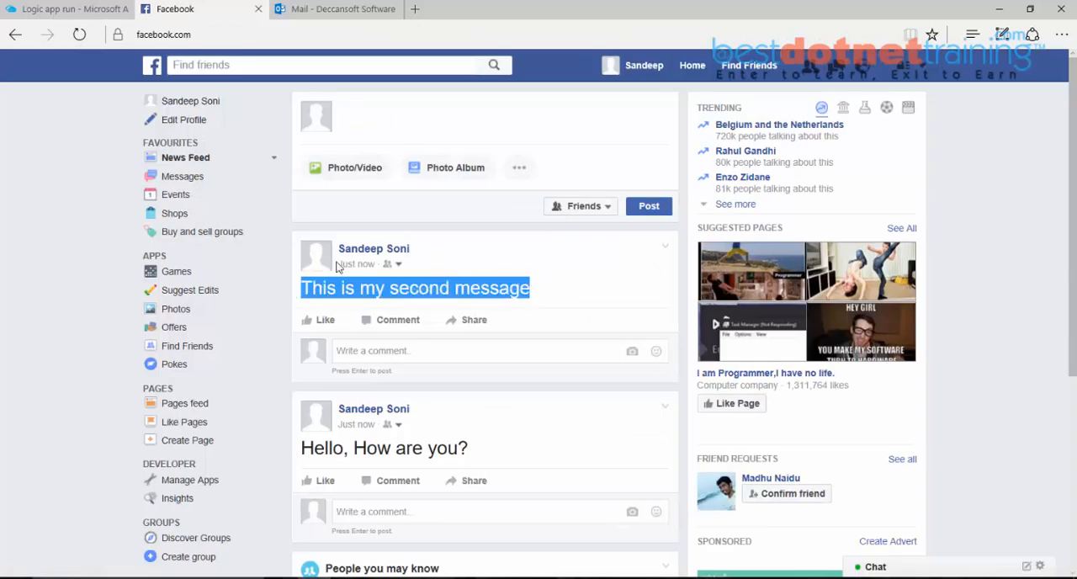
Step: Switch to Outlook Mail, dismiss the new-mail notification, and open the email containing the second posted message
click(314, 12)
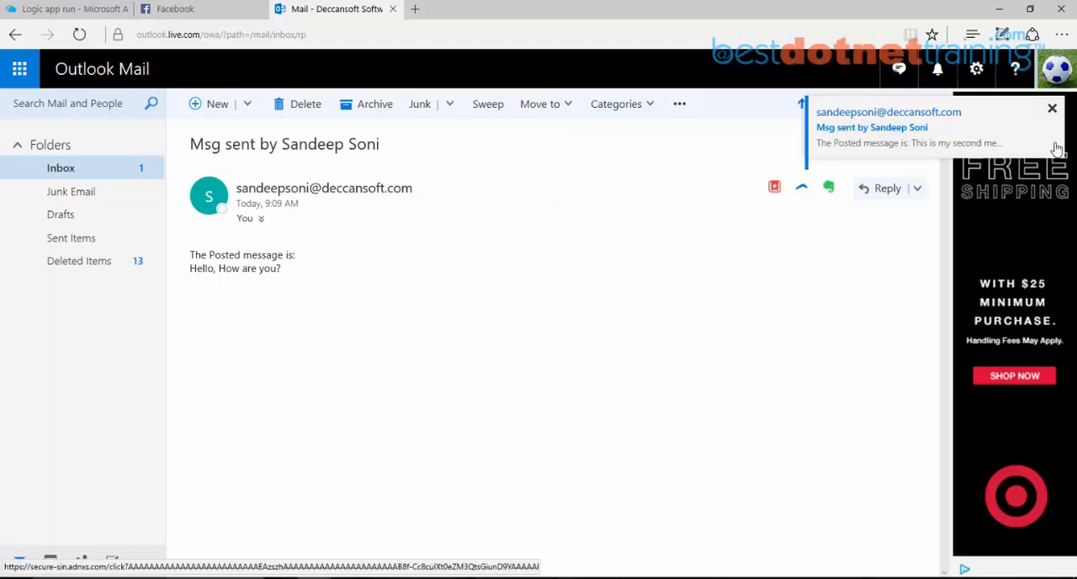
click(1052, 108)
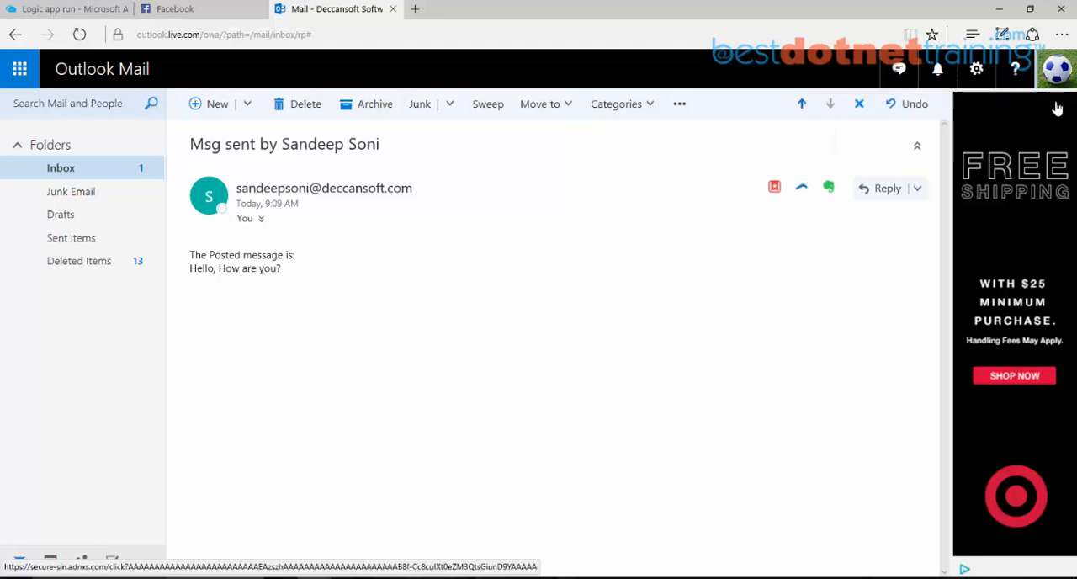
click(72, 175)
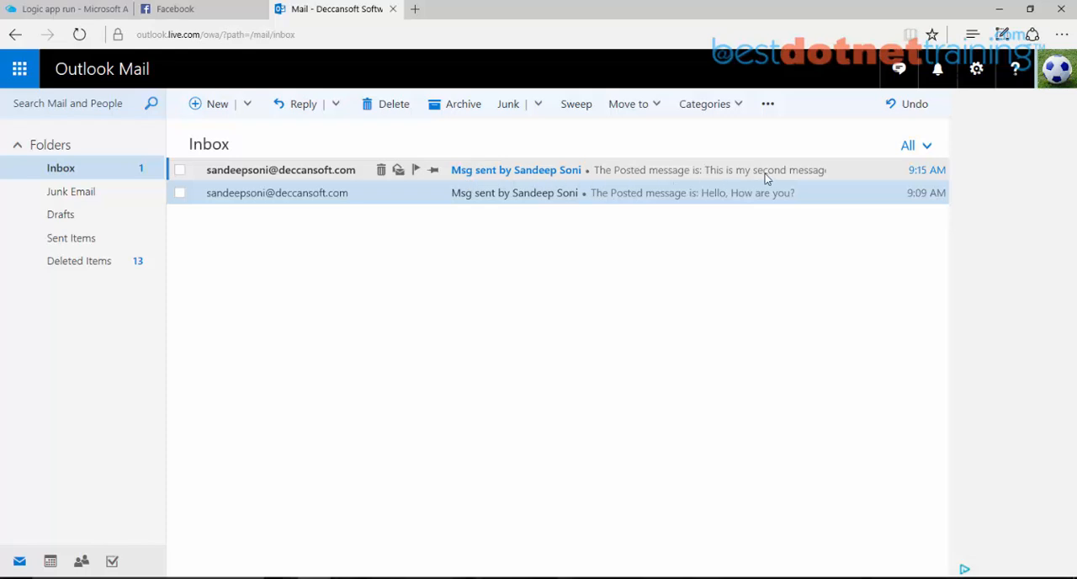
click(206, 177)
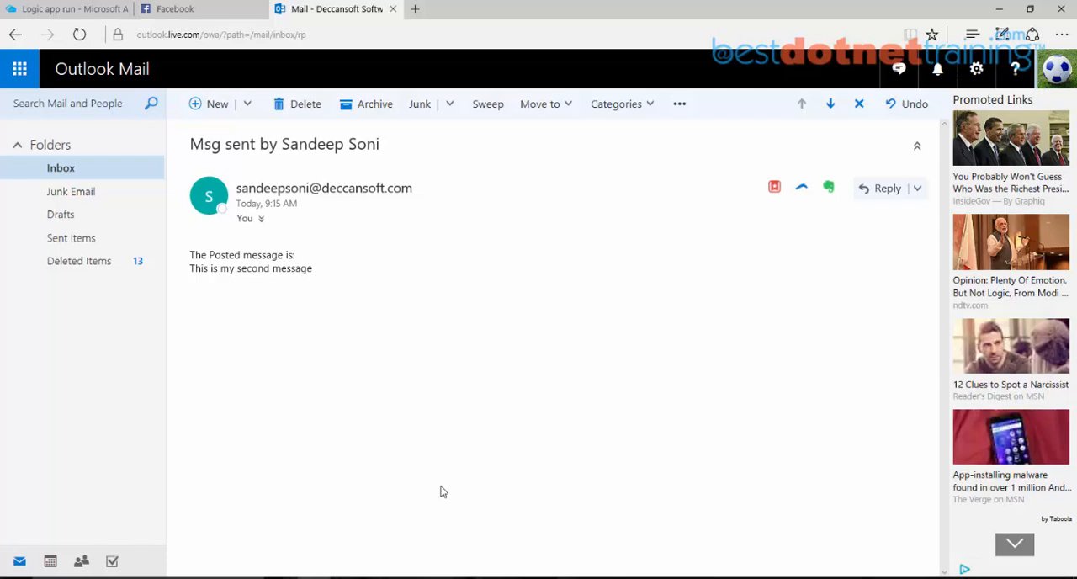
Step: Switch to the Azure portal, check FacebookLogicApp's run list, and open the app in the Logic Apps Designer
click(171, 12)
click(21, 12)
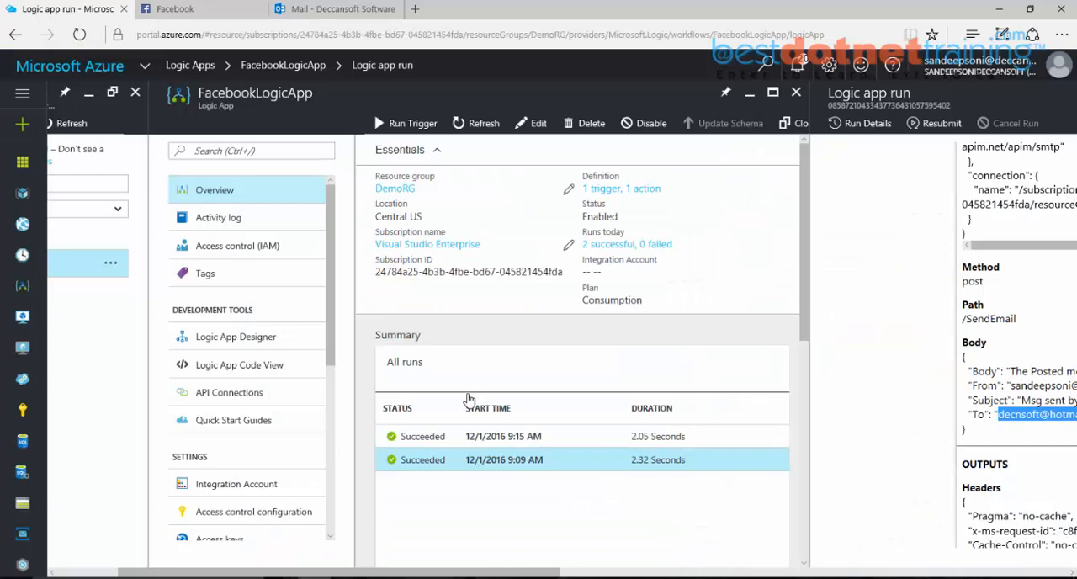
drag(479, 574, 579, 577)
click(308, 124)
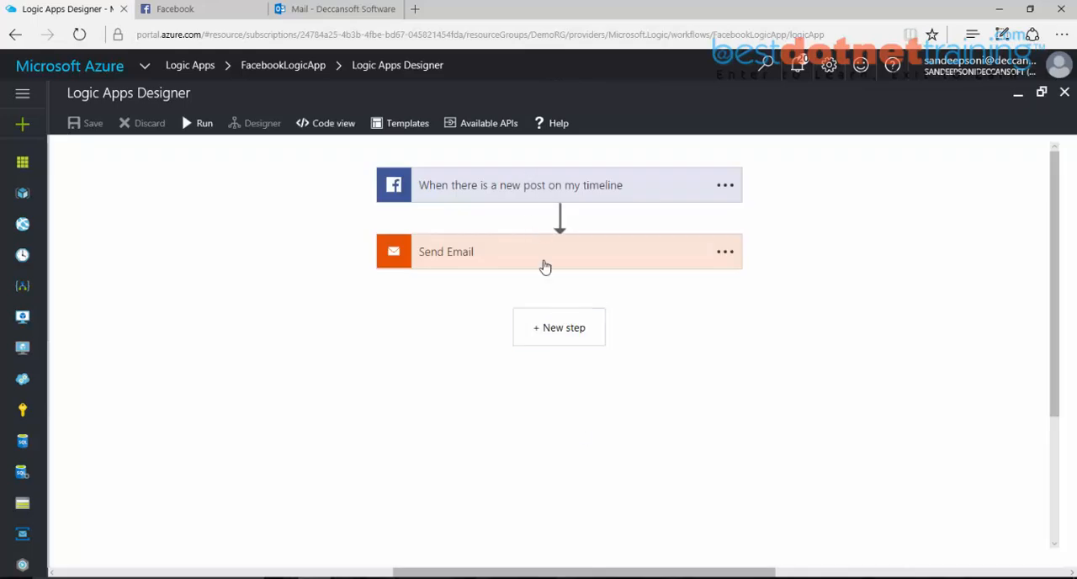
Step: Find "Insert Row" among the available actions and add SQL Server - Insert row after Send Email
click(569, 341)
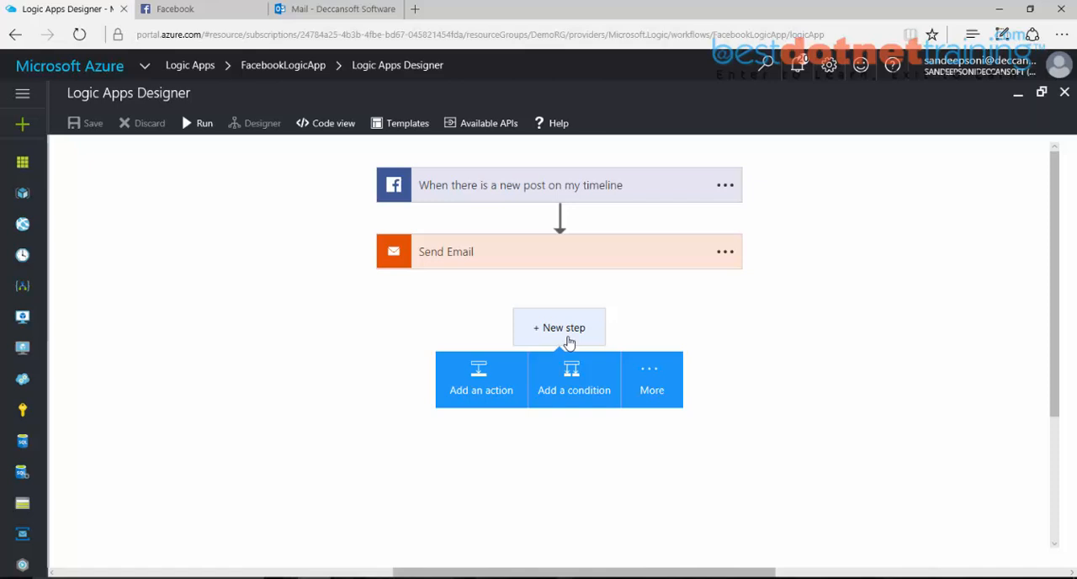
click(478, 400)
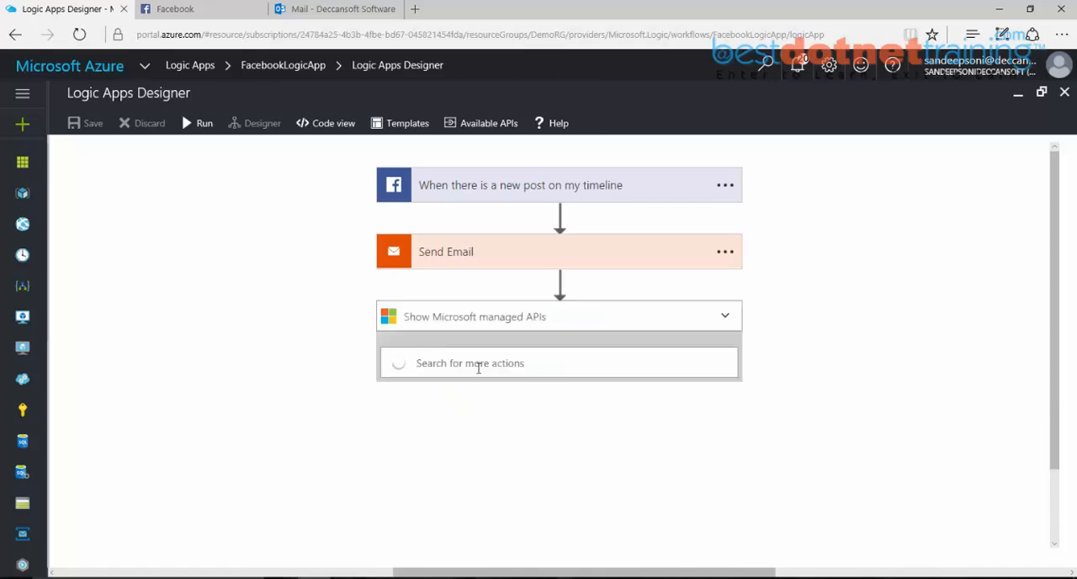
text(Insert Row)
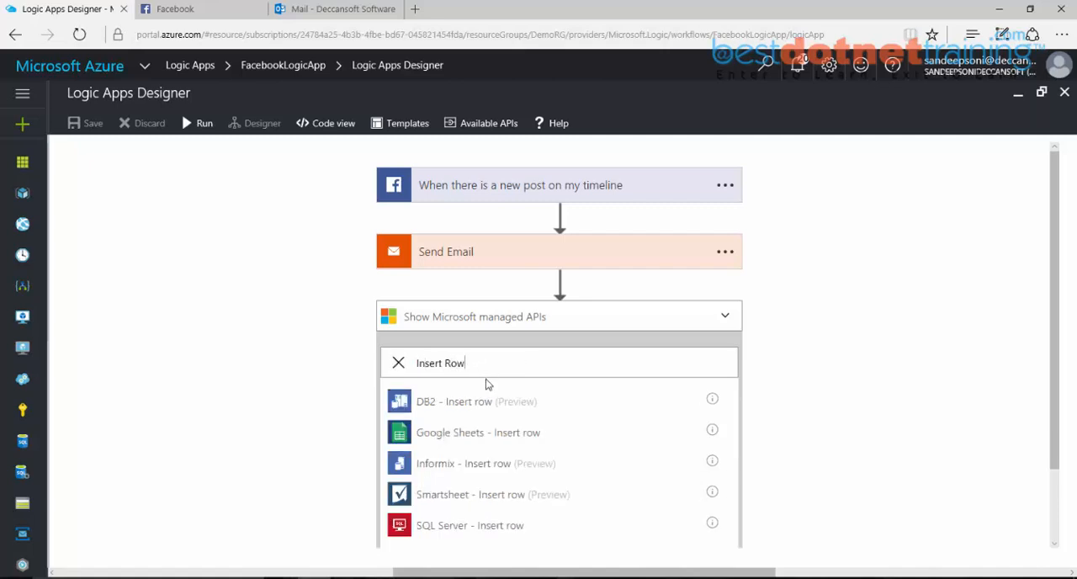
scroll(481, 493, down, 1)
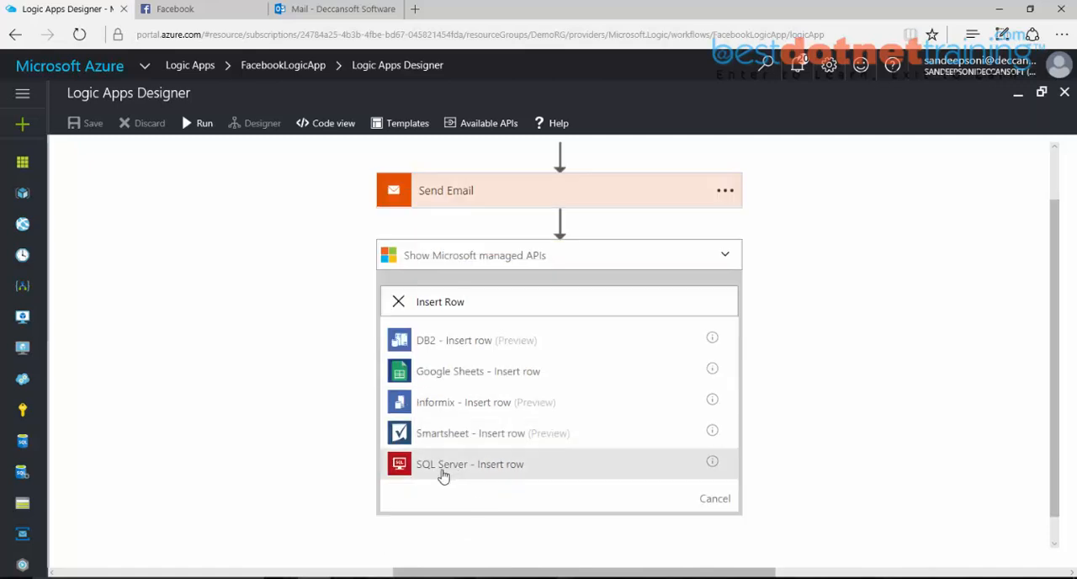
click(505, 477)
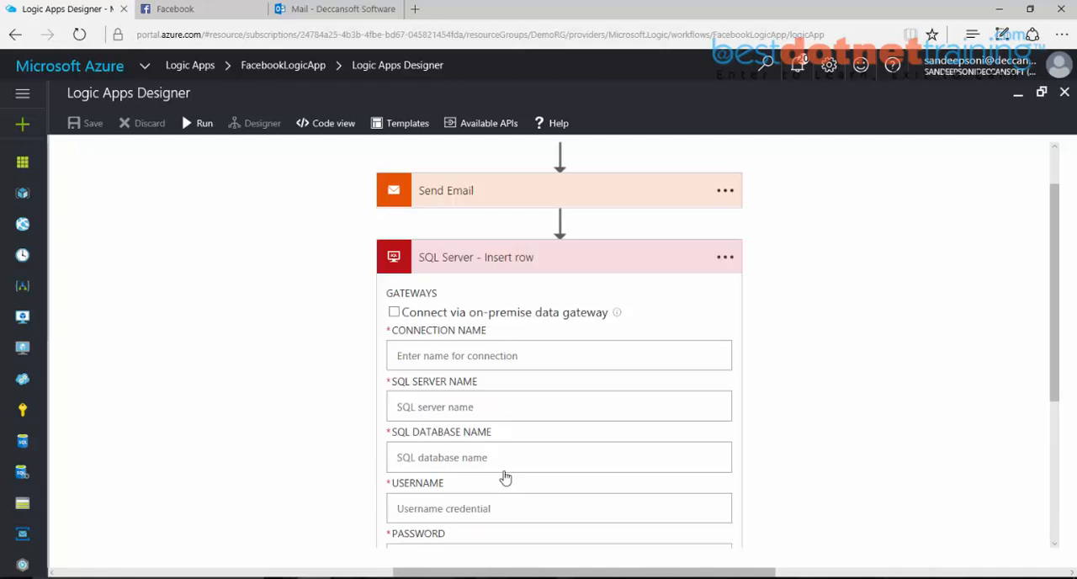
Step: Name the SQL Server connection "SQL Datbase" and open the SQL servers list in a separate browser tab
scroll(501, 432, down, 1)
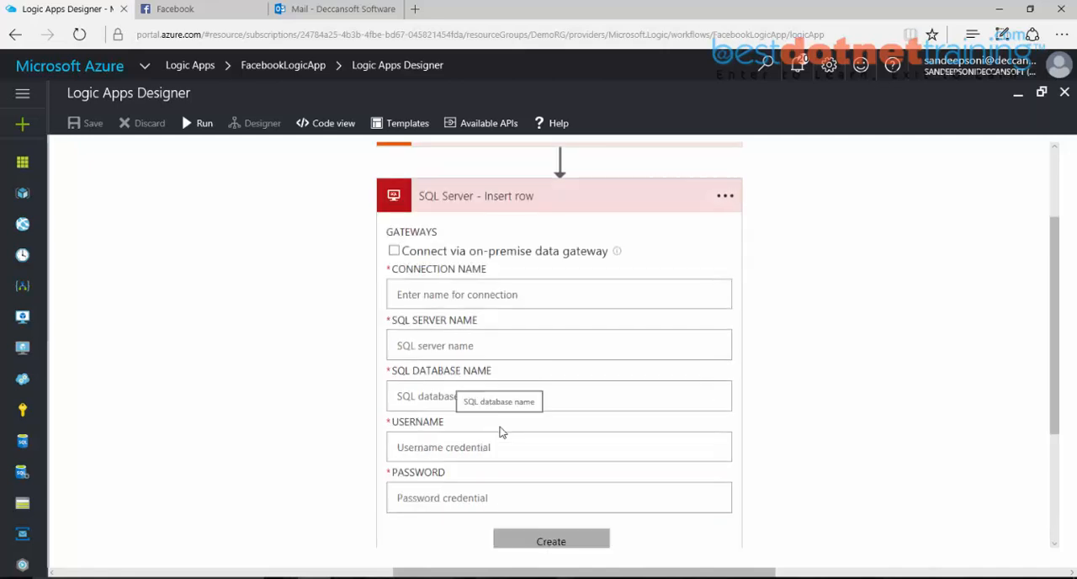
click(477, 294)
text(SQL Datbase)
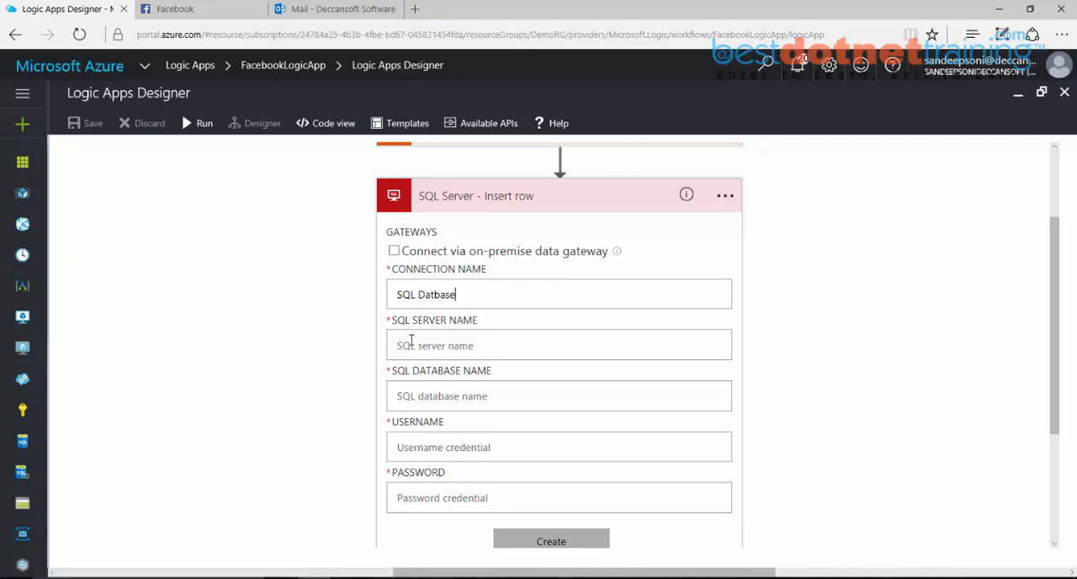
ctrl+click(21, 475)
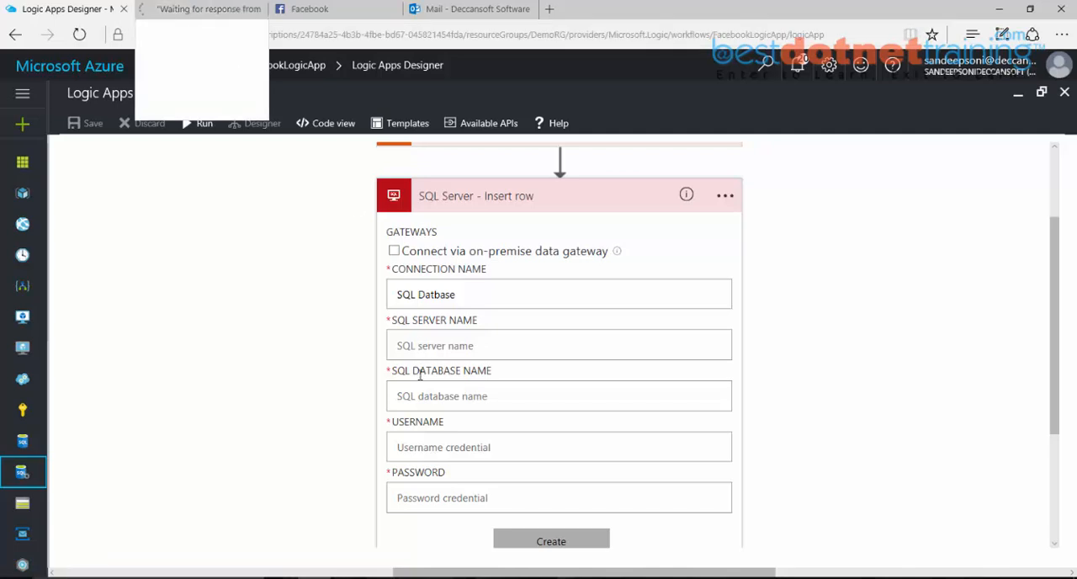
Step: Enter dssadmin as the SQL connection's username and fill in the account password
click(435, 336)
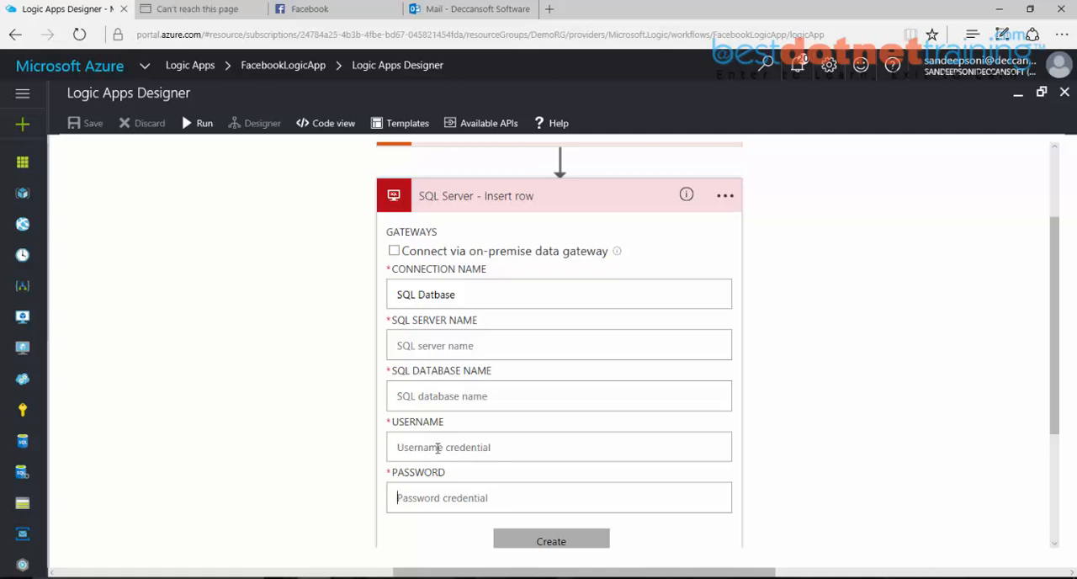
text(dssad)
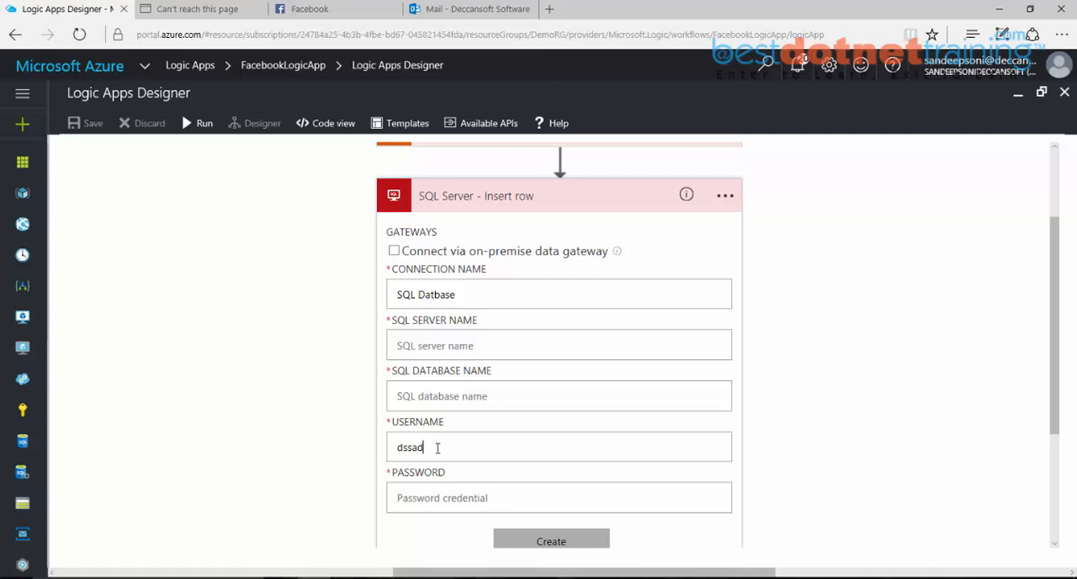
text(ss)
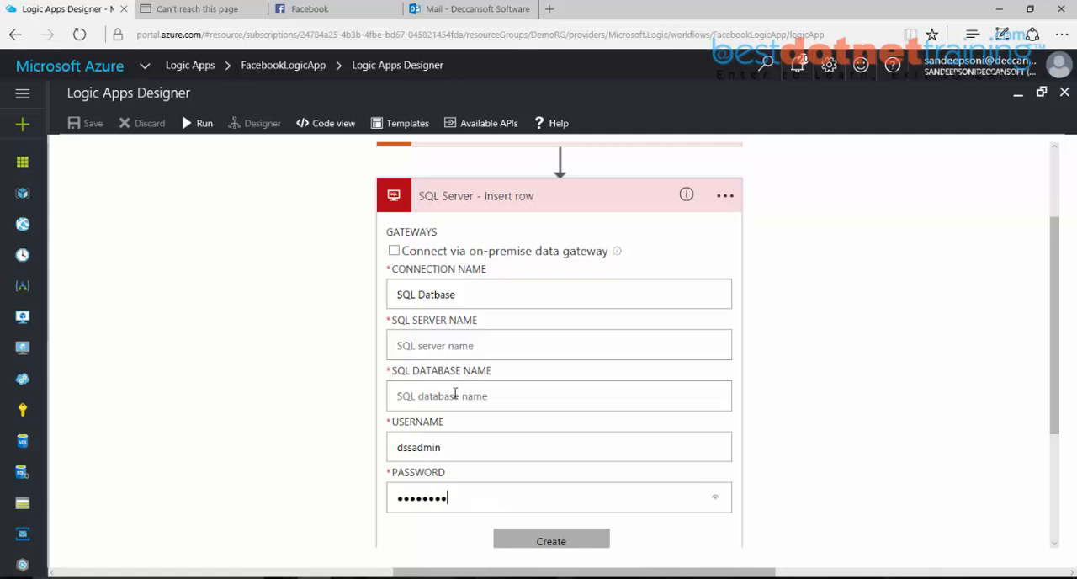
text(dss)
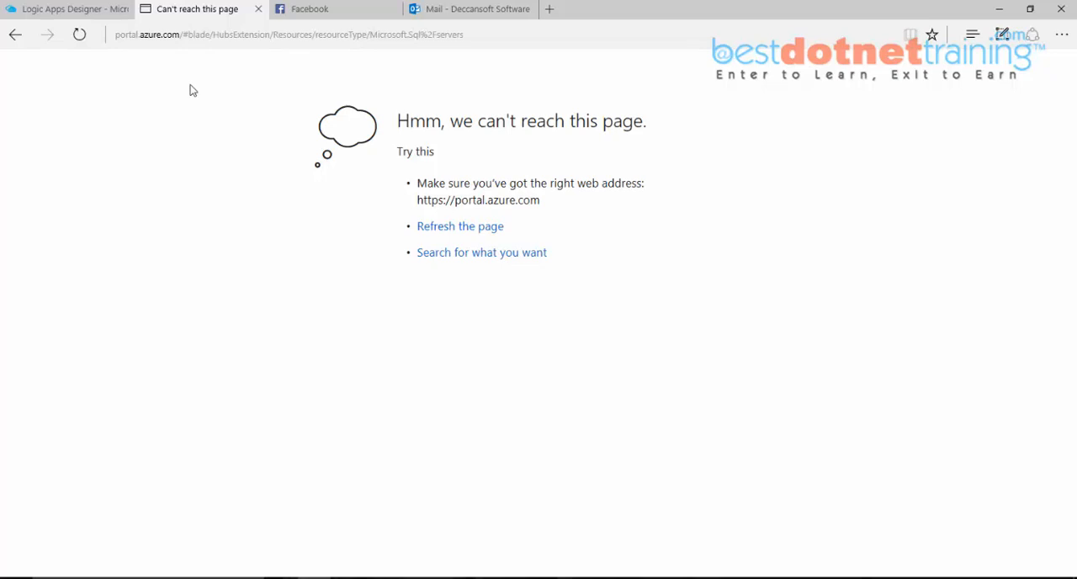
Step: Reload portal.azure.com in the separate tab and open dssdemdboserver to look up its server and database names
click(187, 37)
text(portal.azure.com/)
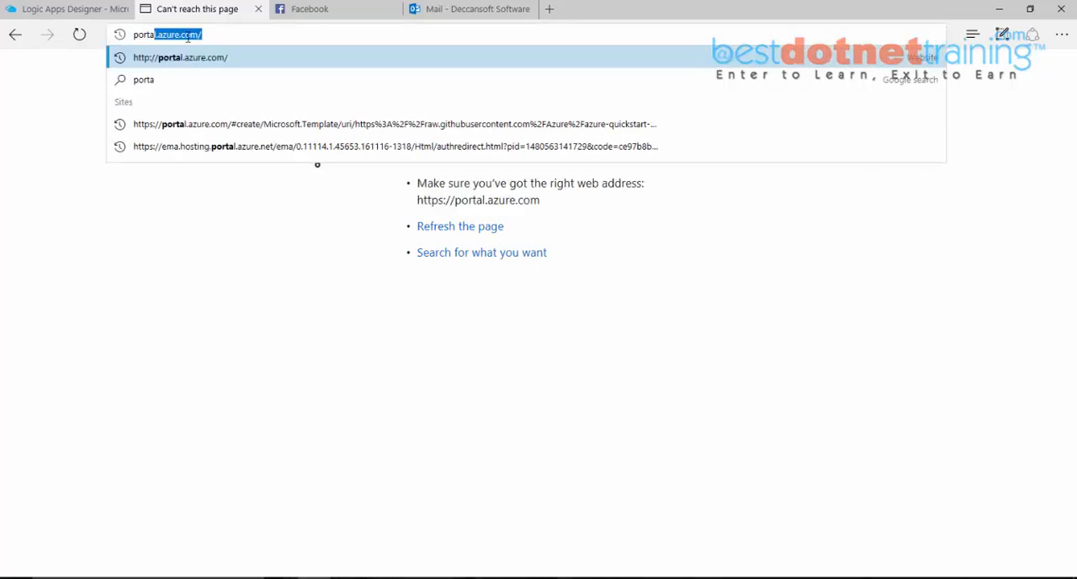
key(Return)
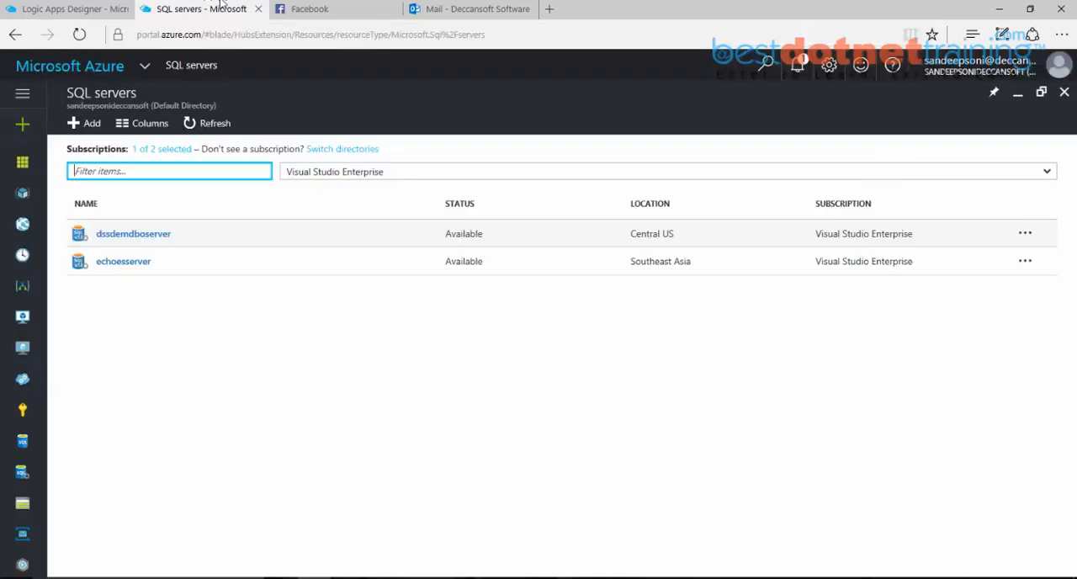
click(149, 238)
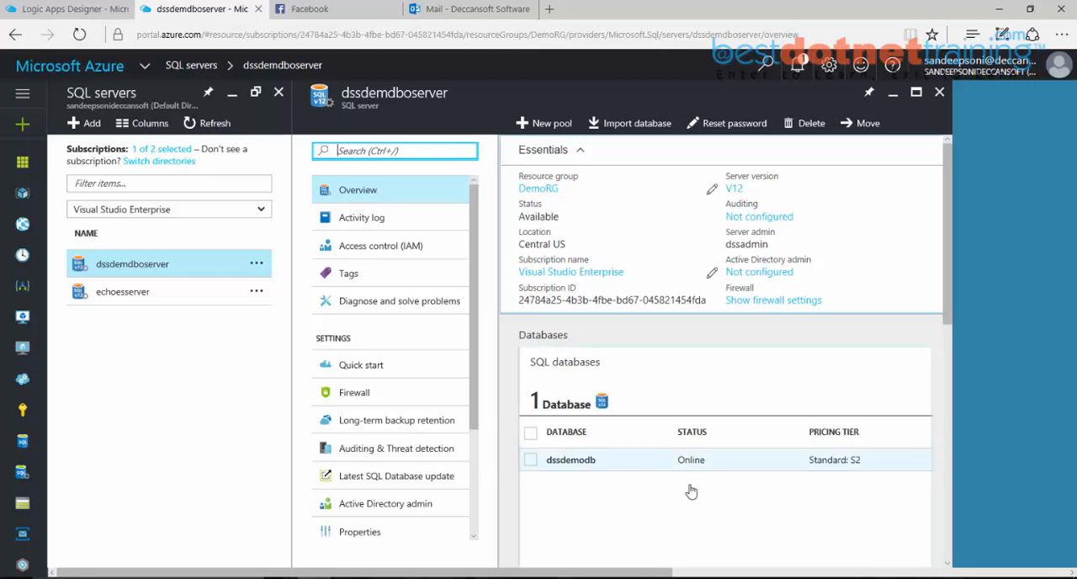
Step: Open dssdemodb, copy its server name dssdemdboserver.database.windows.net and enter it as the SQL server name of the Insert row connection
click(570, 462)
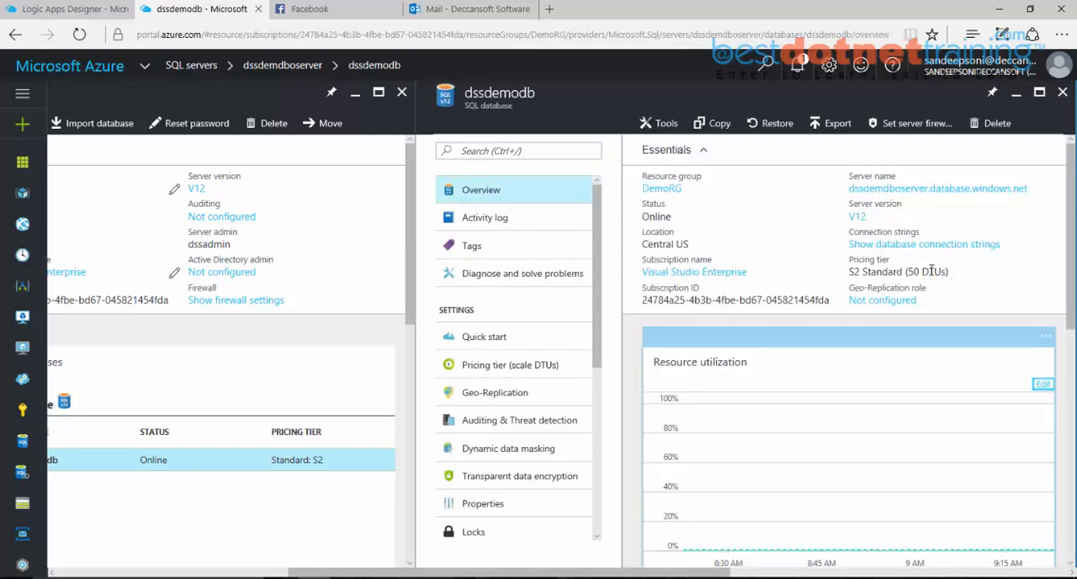
click(1041, 193)
click(72, 9)
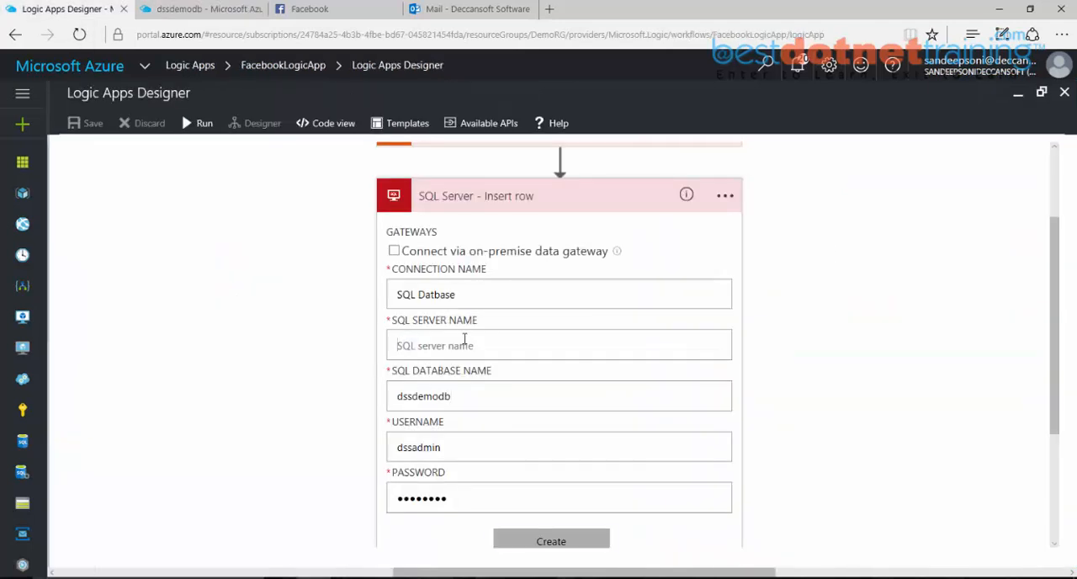
key(ctrl+v)
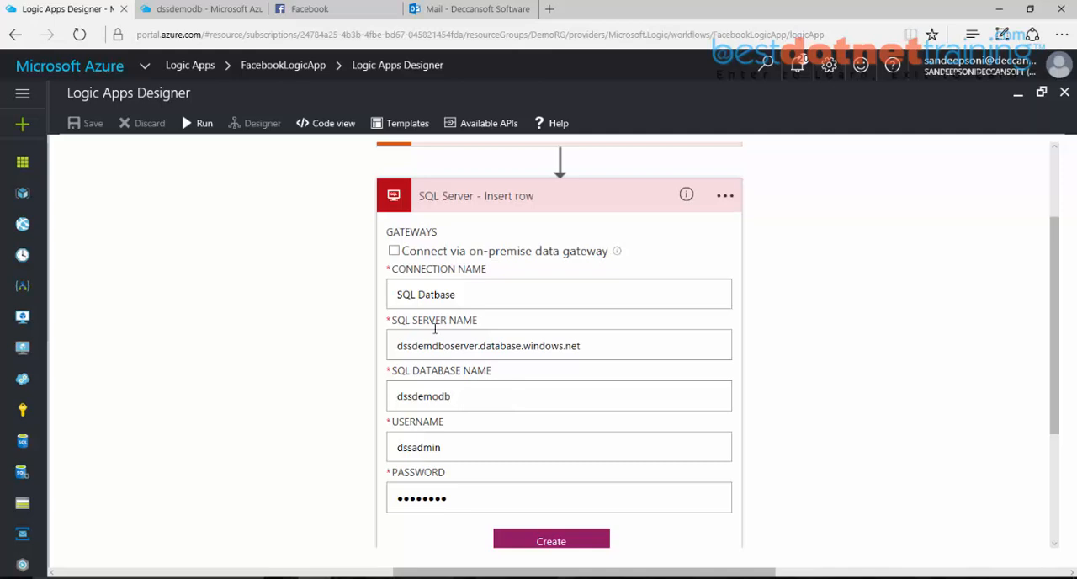
Step: Check the server admin name on the dssdemdboserver page and submit the SQL Server connection for creation
click(196, 8)
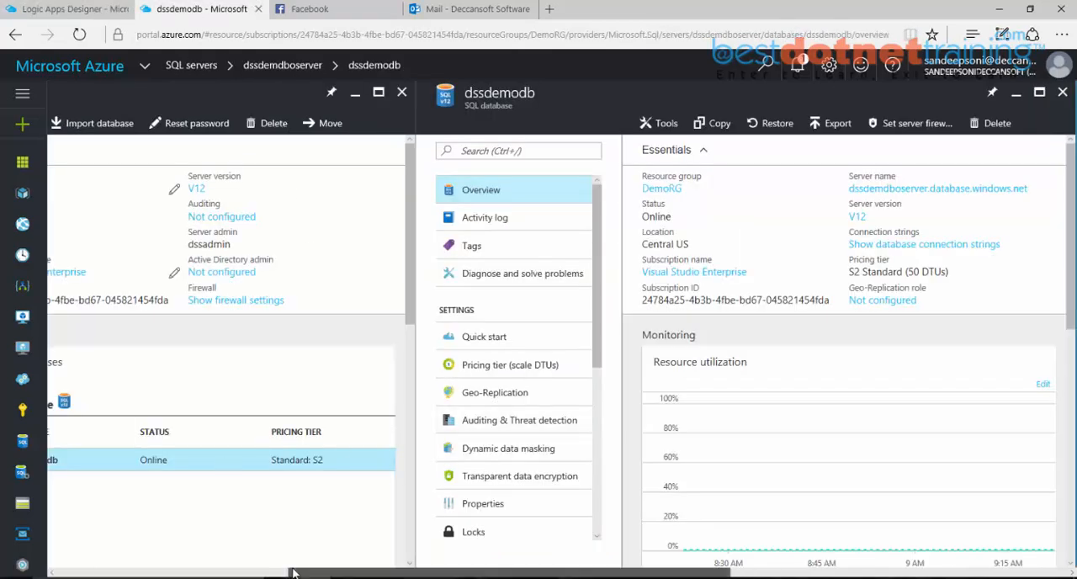
click(78, 11)
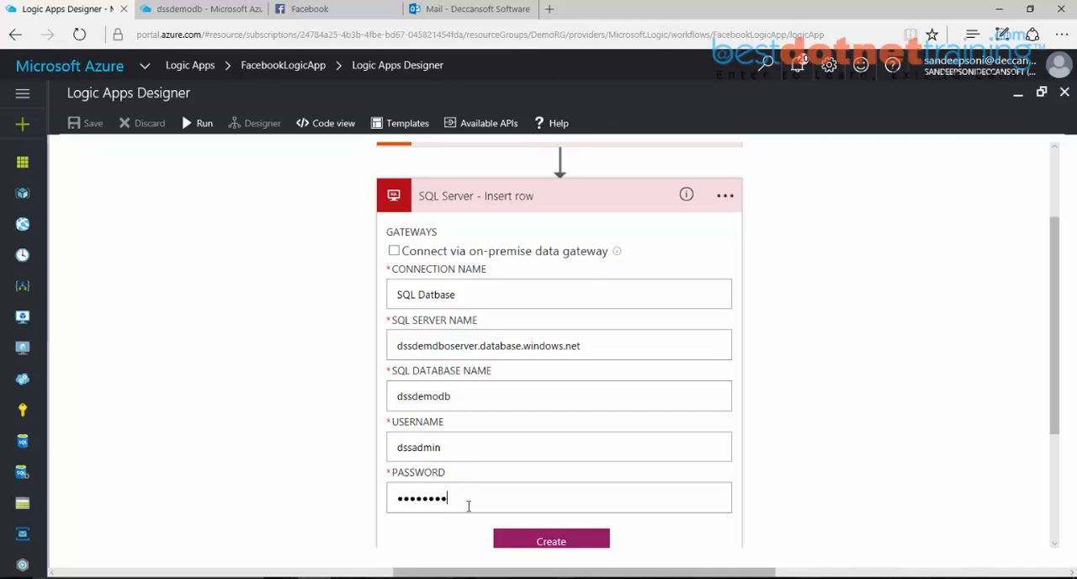
click(195, 9)
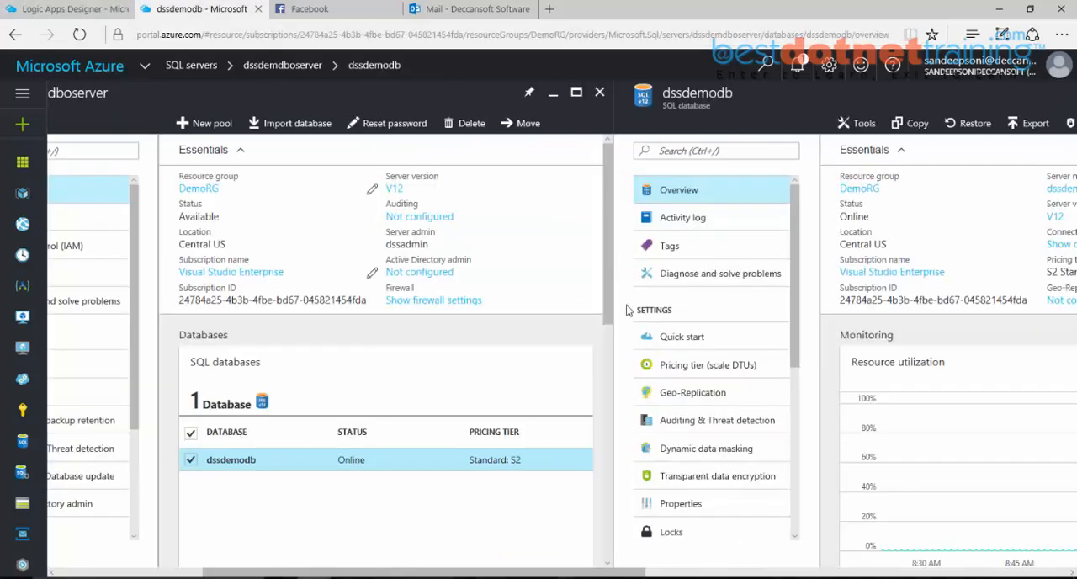
drag(387, 244, 436, 245)
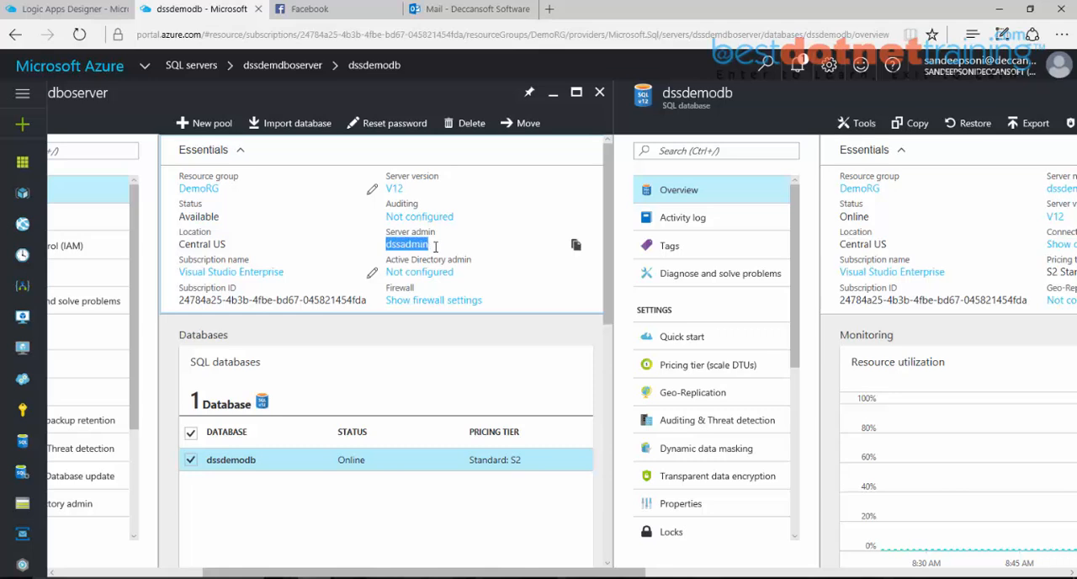
click(68, 11)
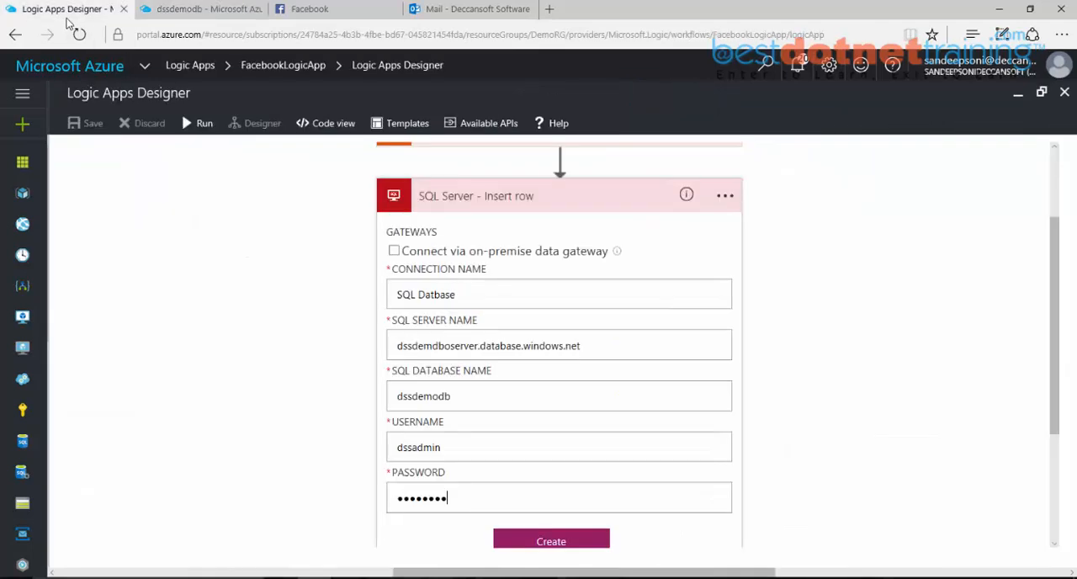
click(551, 541)
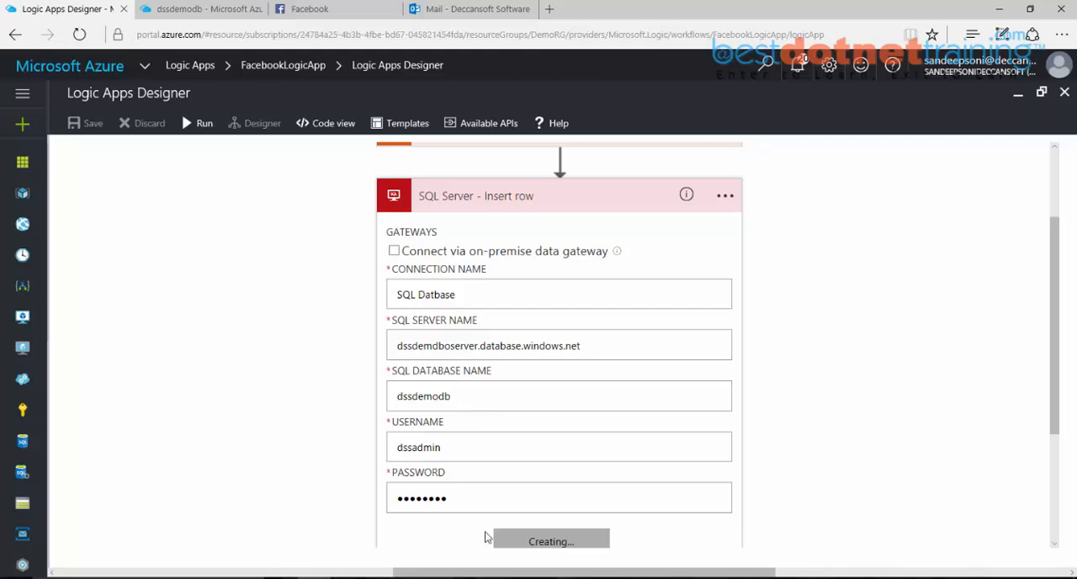
Step: Switch to SQL Server Management Studio and try to connect to dssdemodboserver.database.windows.net as dssadmin, filling in the account password
click(479, 578)
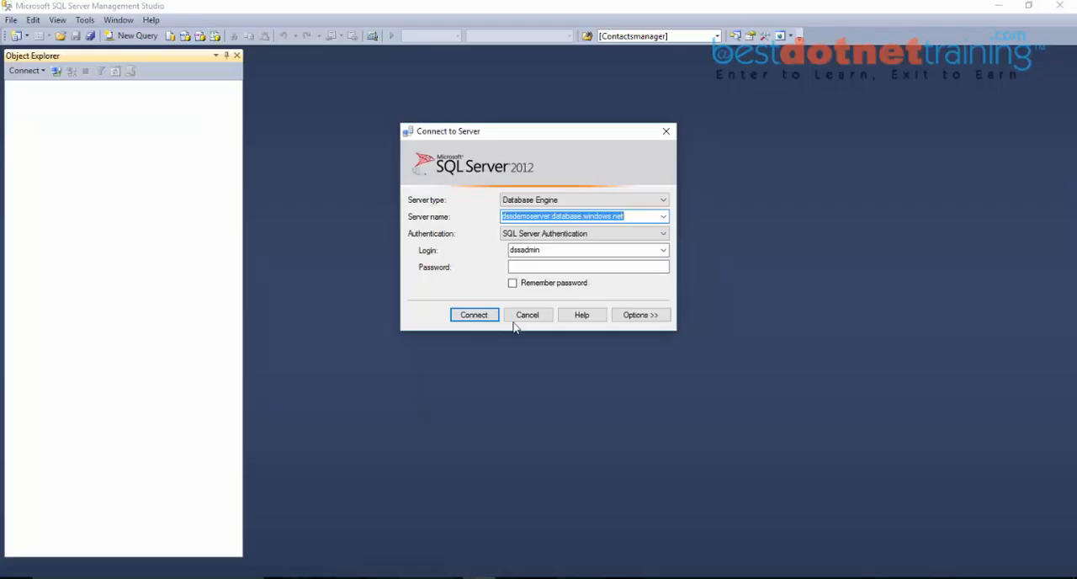
click(537, 218)
double_click(537, 218)
click(537, 218)
text(db)
click(552, 266)
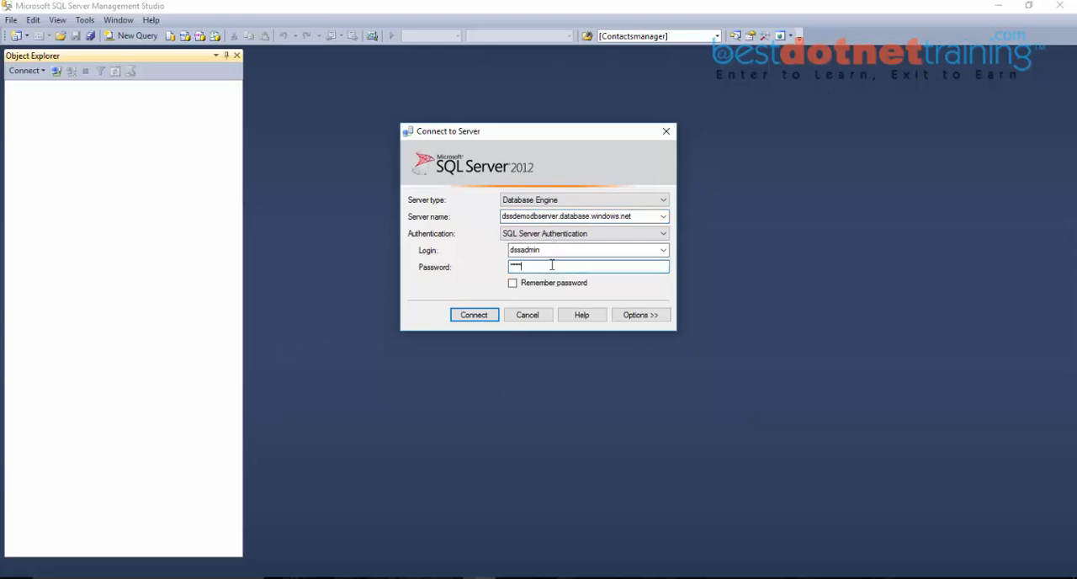
key(Return)
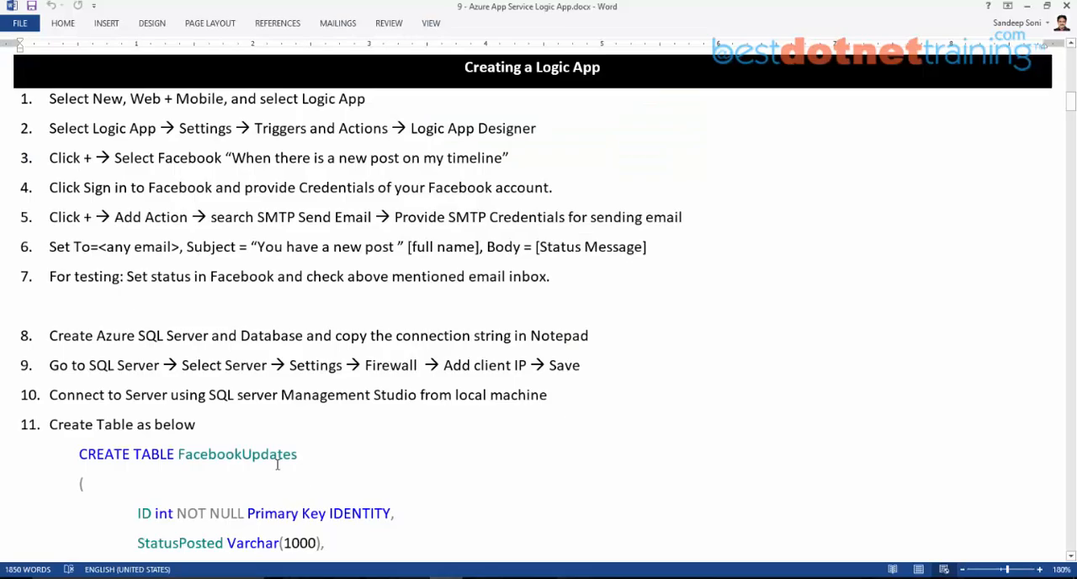
Step: Copy the CREATE TABLE FacebookUpdates script from the Word document
scroll(279, 461, down, 3)
drag(103, 458, 61, 301)
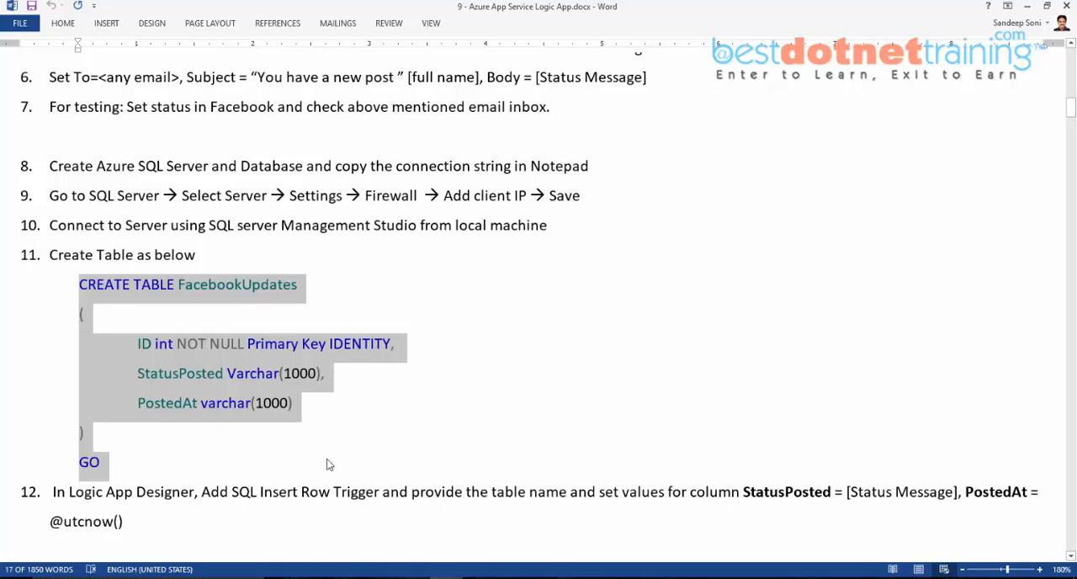
mouse_move(446, 577)
mouse_move(479, 578)
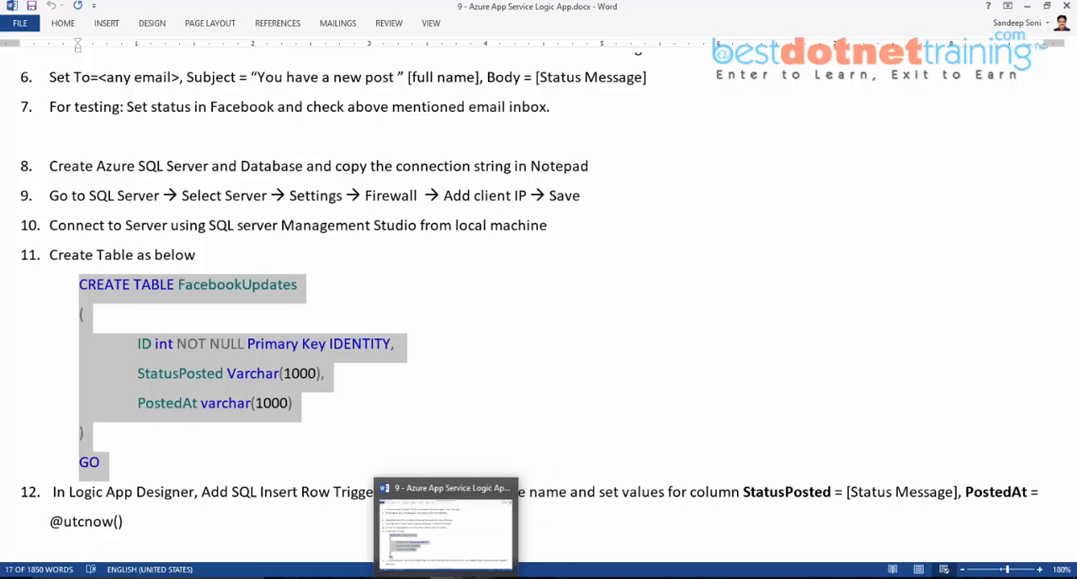
Step: Copy the server name dssdemdboserver.database.windows.net from the Azure portal and use it to connect in SQL Server Management Studio
click(479, 578)
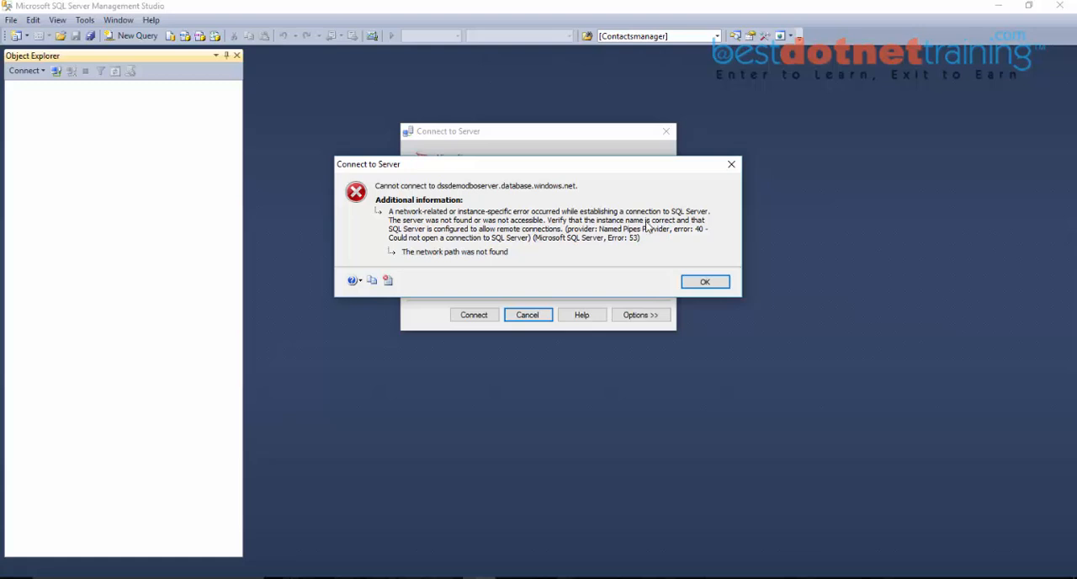
click(598, 577)
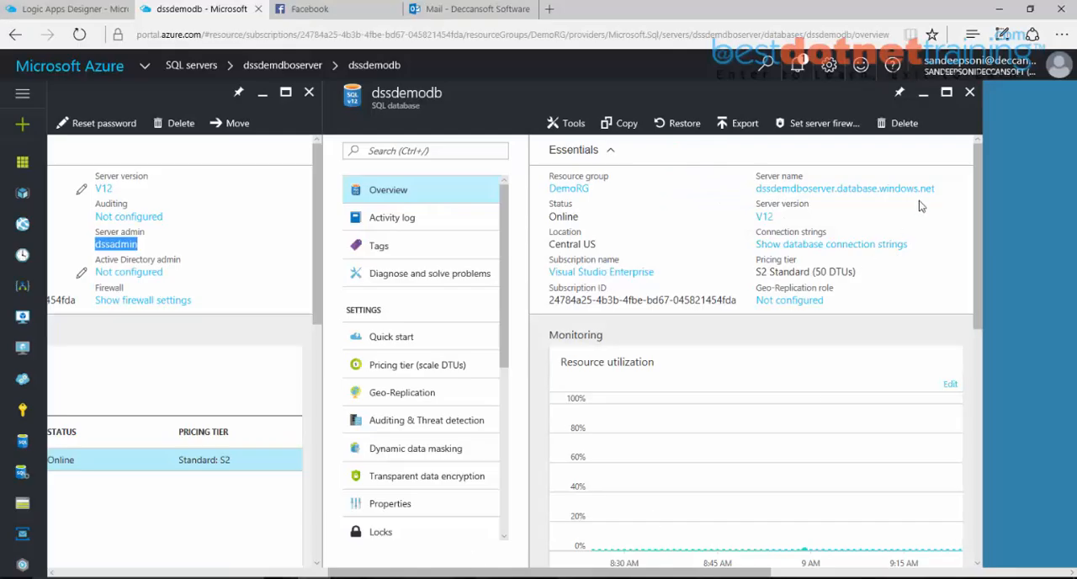
click(946, 190)
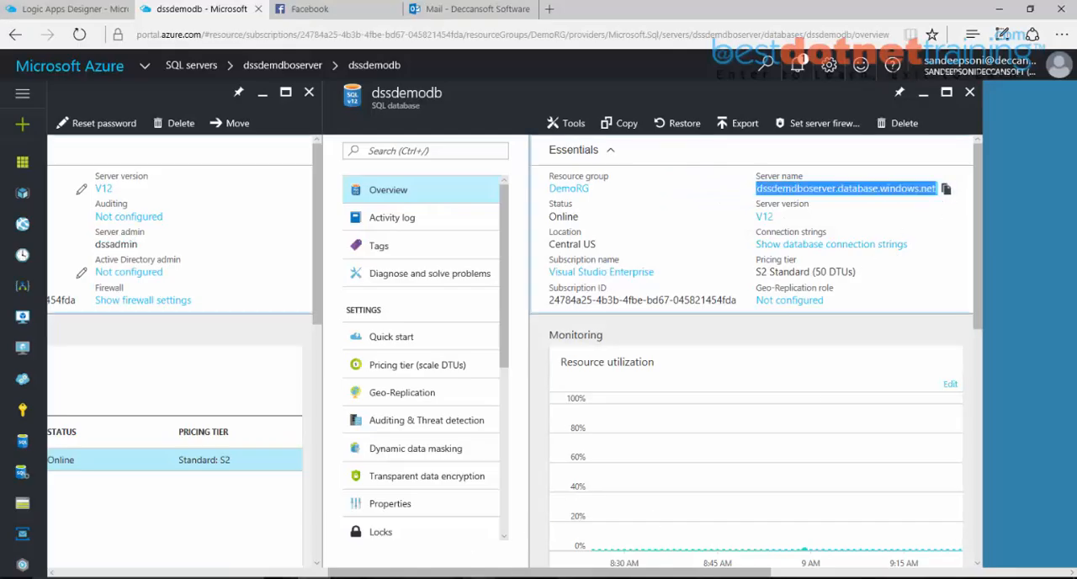
key(alt+Tab)
click(719, 287)
double_click(648, 218)
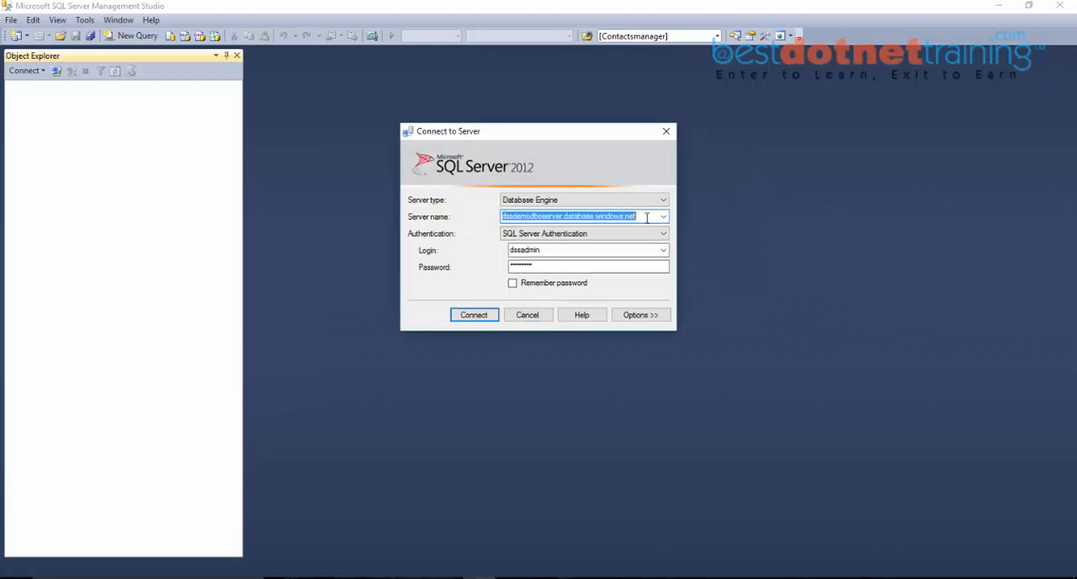
key(ctrl+v)
click(474, 317)
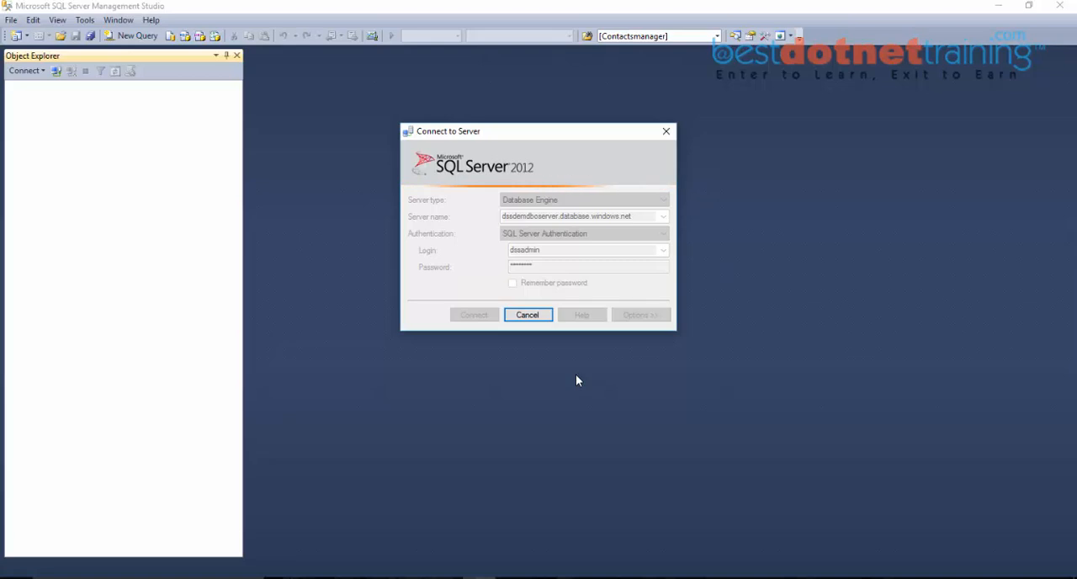
Step: Expand the dssdemodb database in Object Explorer and create a new table script for its Tables folder
click(26, 98)
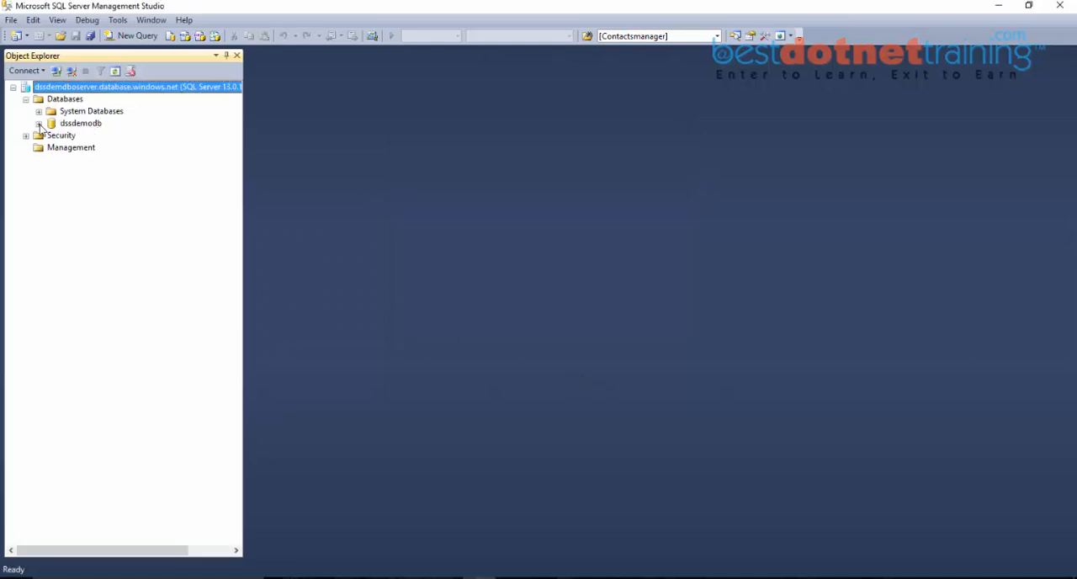
click(39, 123)
click(82, 138)
right_click(81, 139)
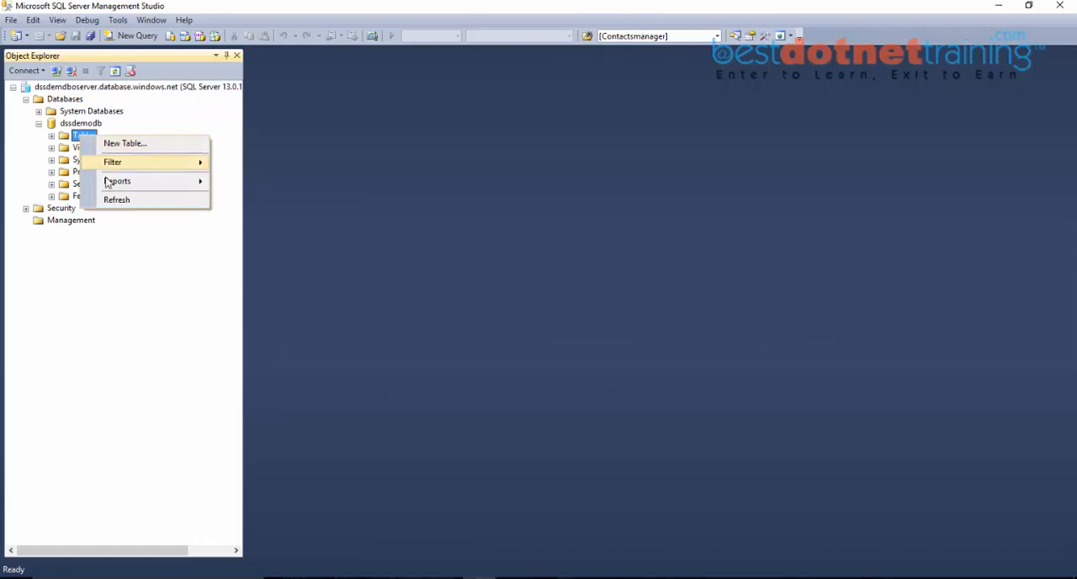
key(Escape)
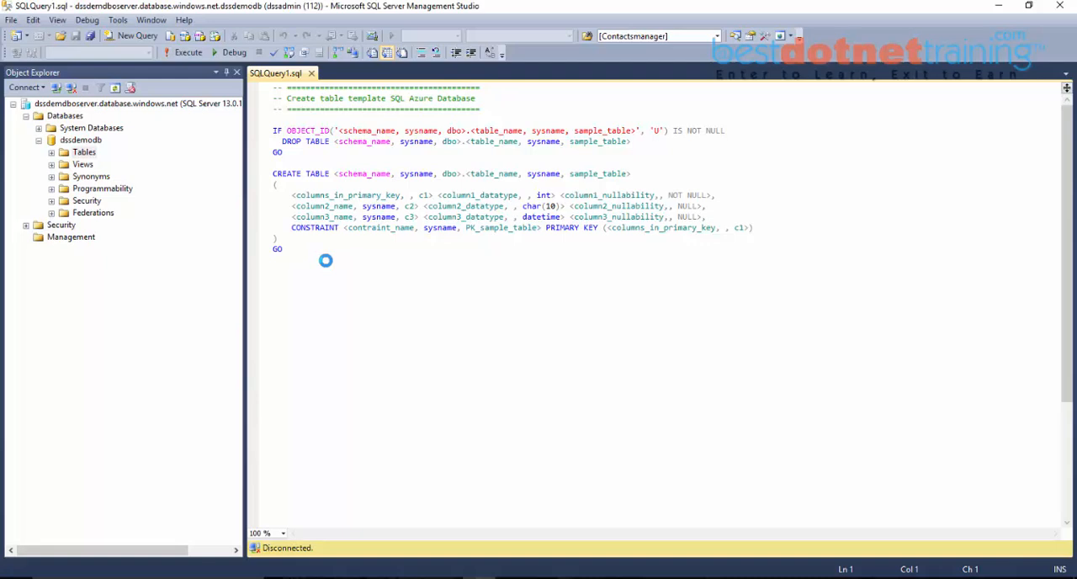
Step: Replace the template with the Word document's CREATE TABLE FacebookUpdates script, execute it on dssdemodb and review its column definitions
drag(306, 245, 260, 80)
key(ctrl+v)
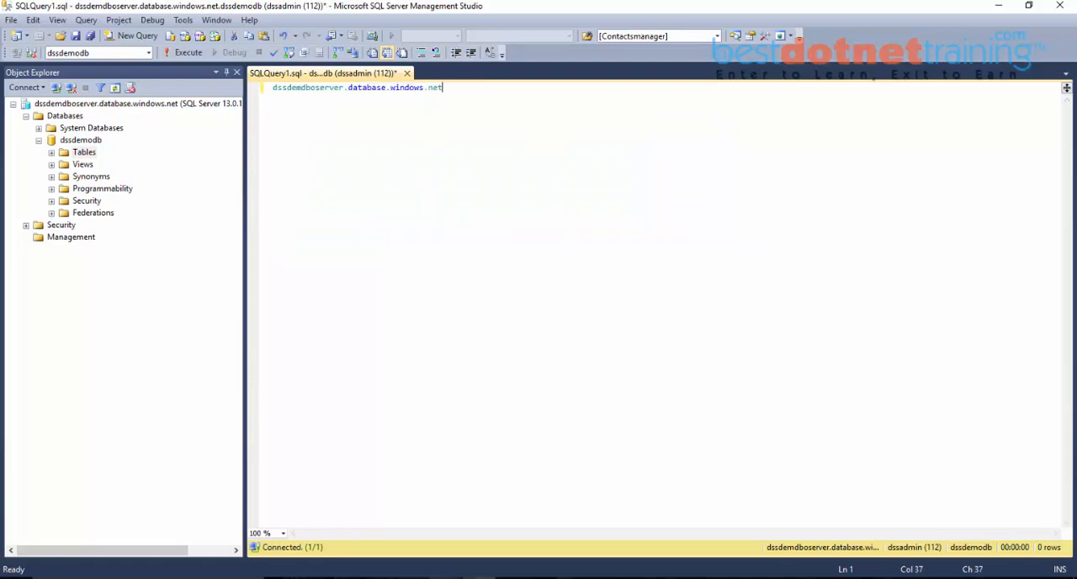
key(alt+Tab)
click(317, 421)
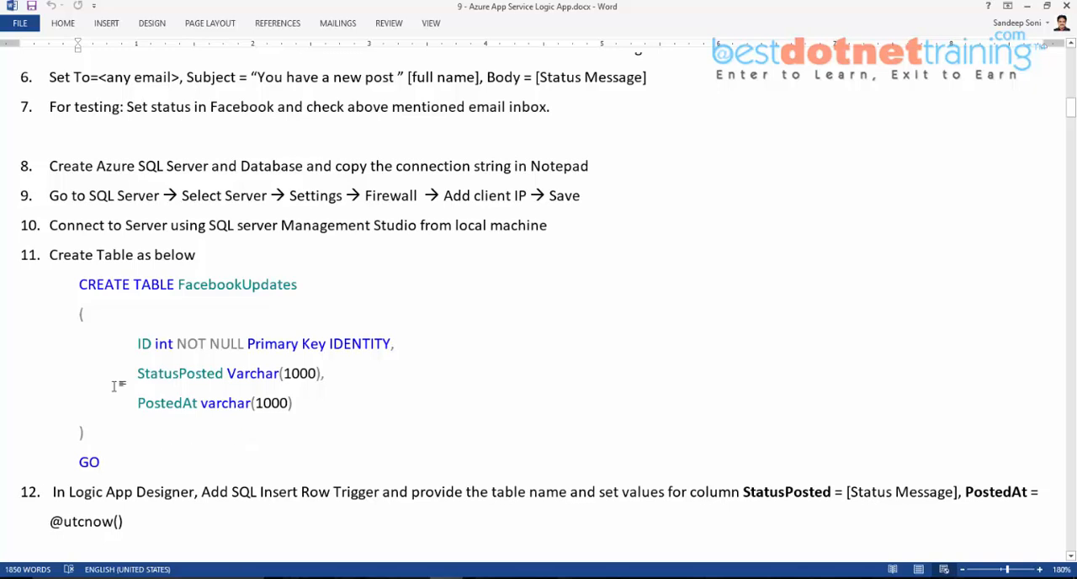
shift+click(80, 297)
key(alt+Tab)
key(ctrl+a)
key(ctrl+v)
click(181, 52)
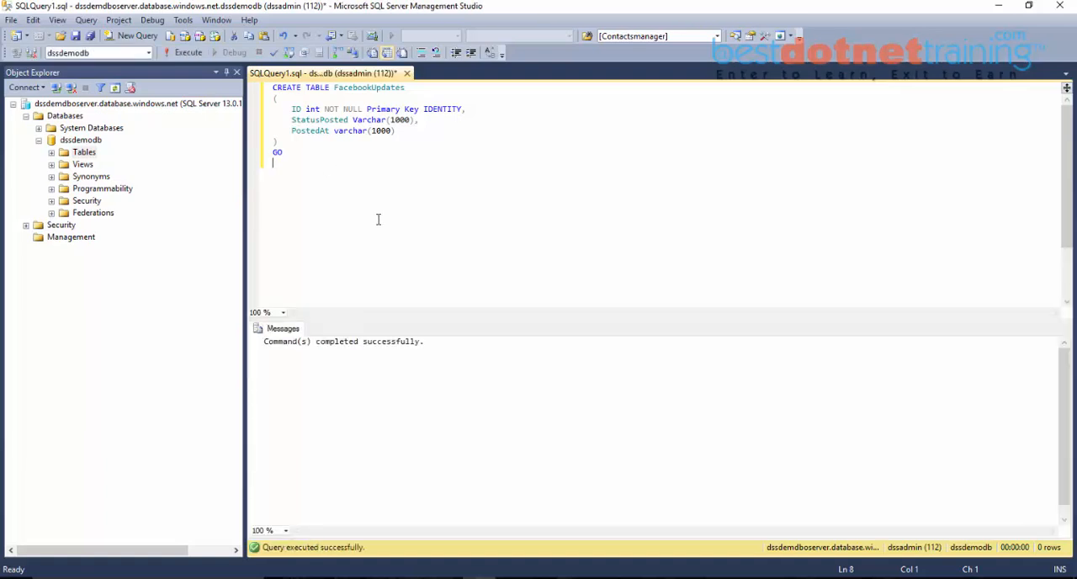
drag(295, 110, 468, 108)
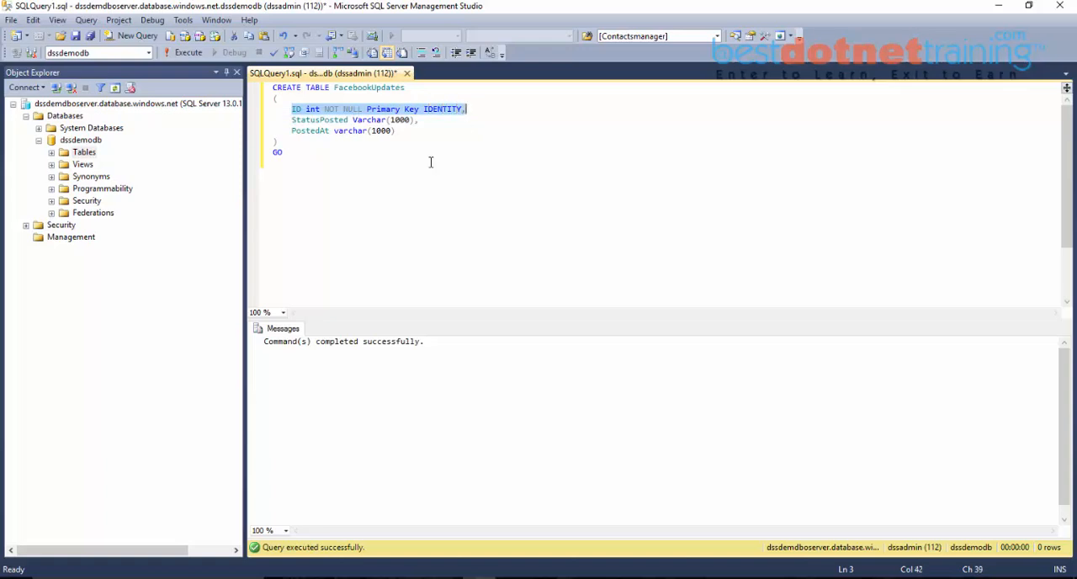
drag(290, 119, 331, 130)
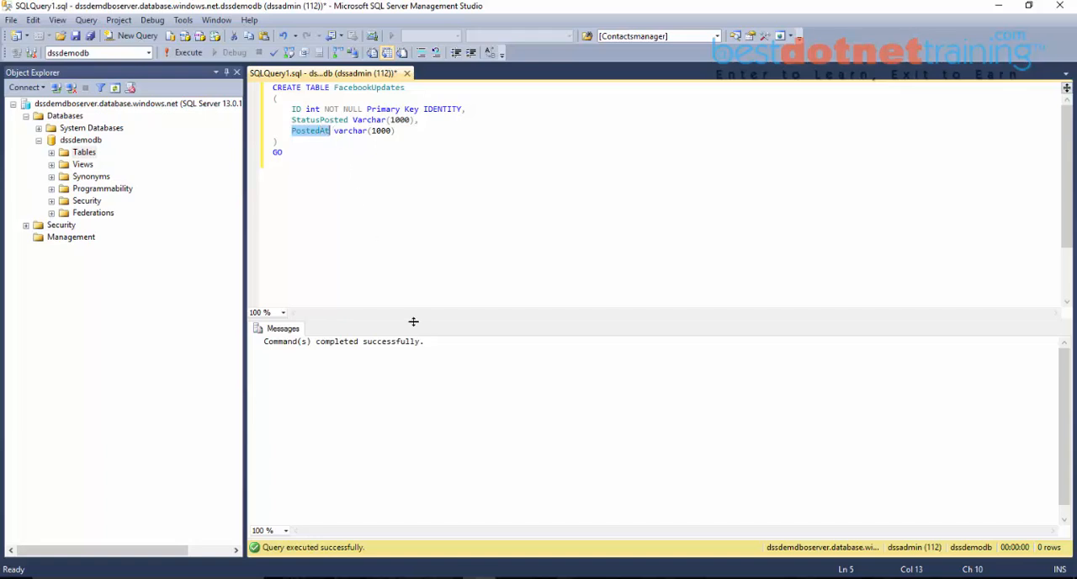
Step: Return to the browser's Logic Apps Designer, reload the page, reopen FacebookLogicApp for editing and dismiss the credit notification
click(315, 529)
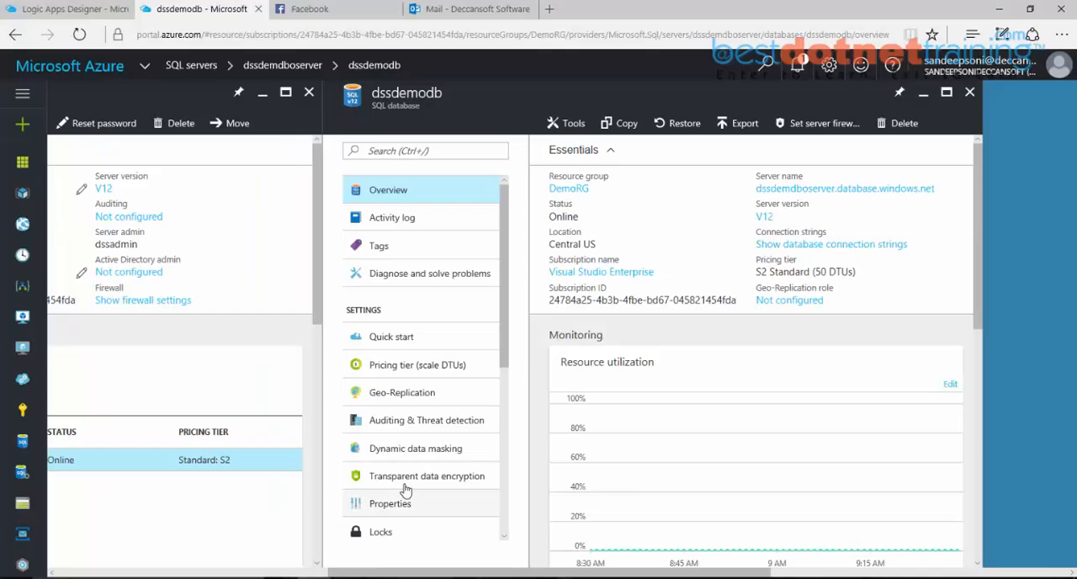
click(71, 8)
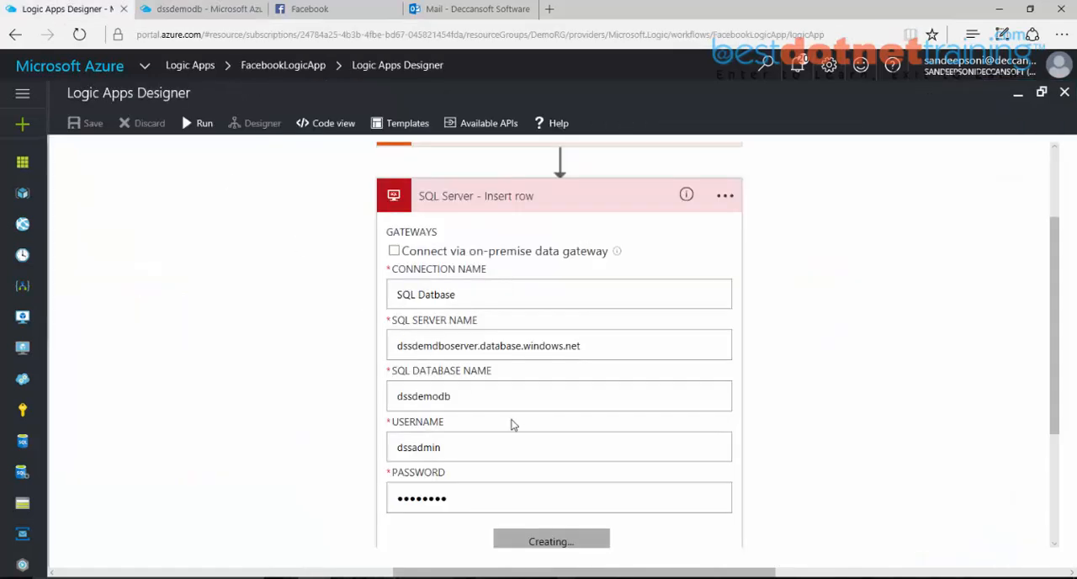
scroll(513, 425, down, 3)
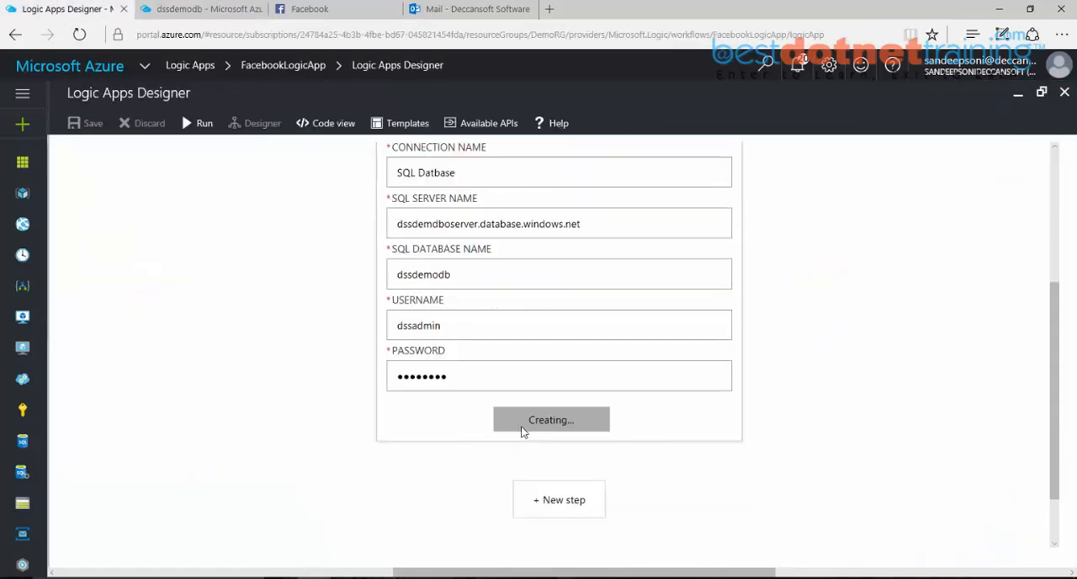
scroll(527, 425, up, 1)
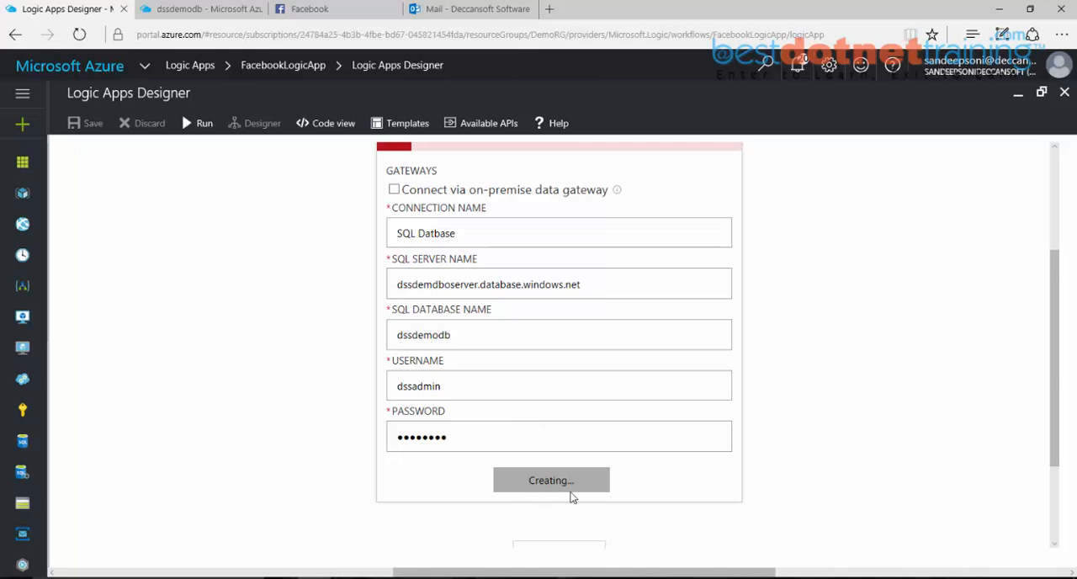
click(79, 34)
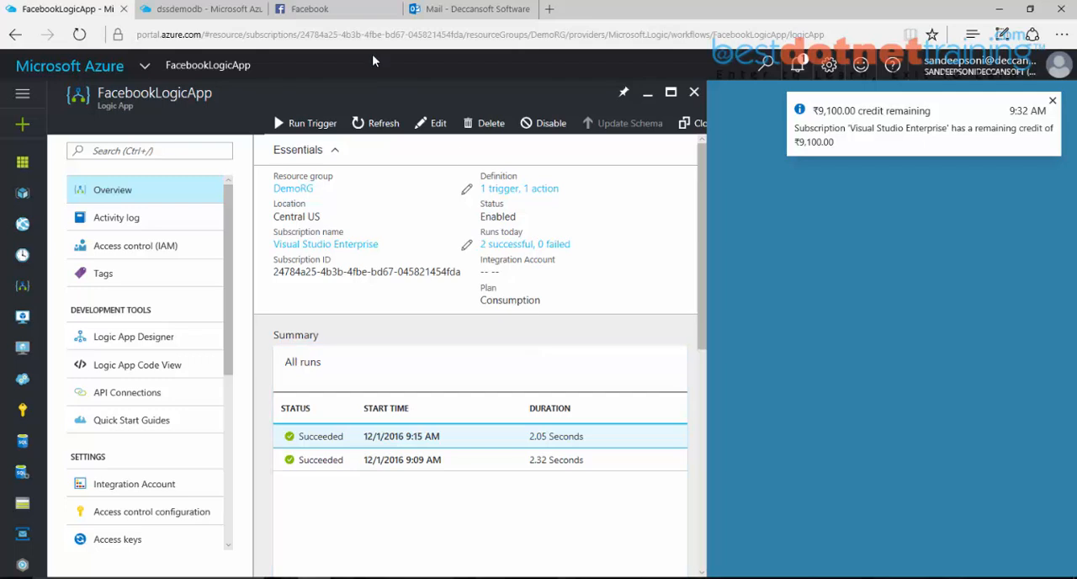
click(438, 123)
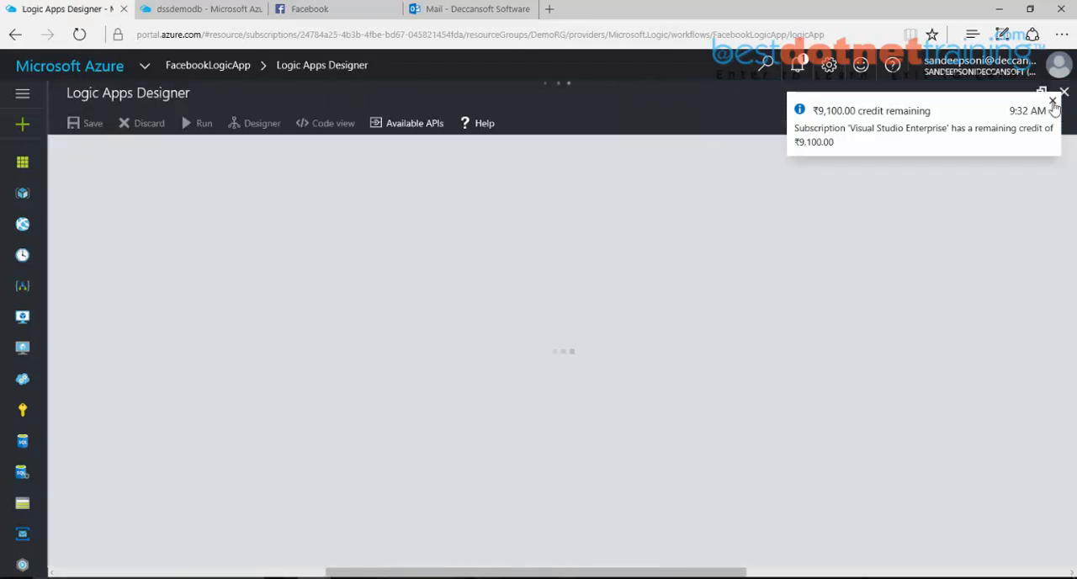
click(1052, 101)
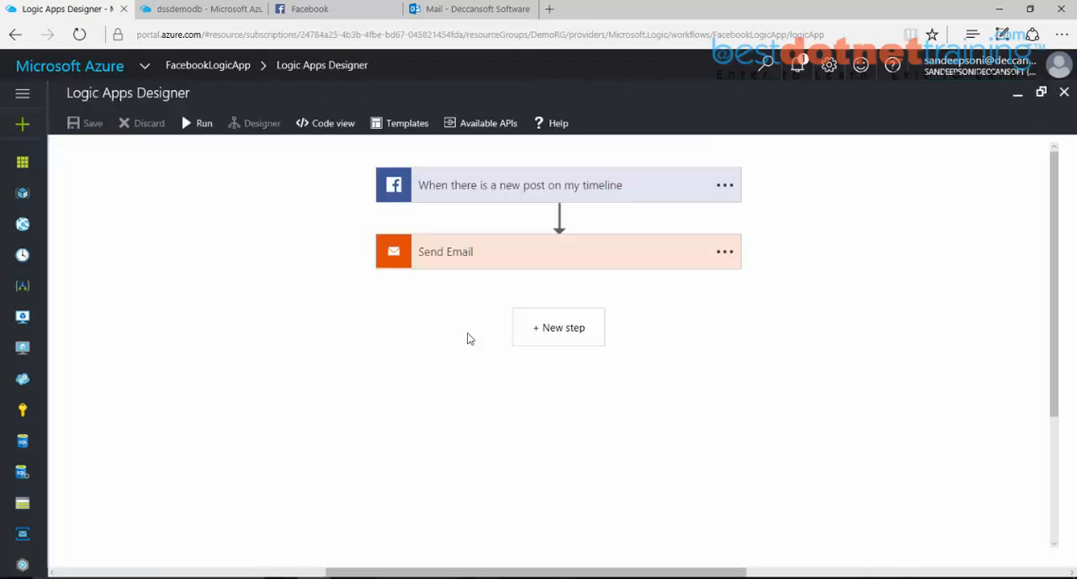
Step: Add a SQL Server - Insert row action after Send Email and set its table name to FacebookUpdates
click(546, 335)
click(499, 394)
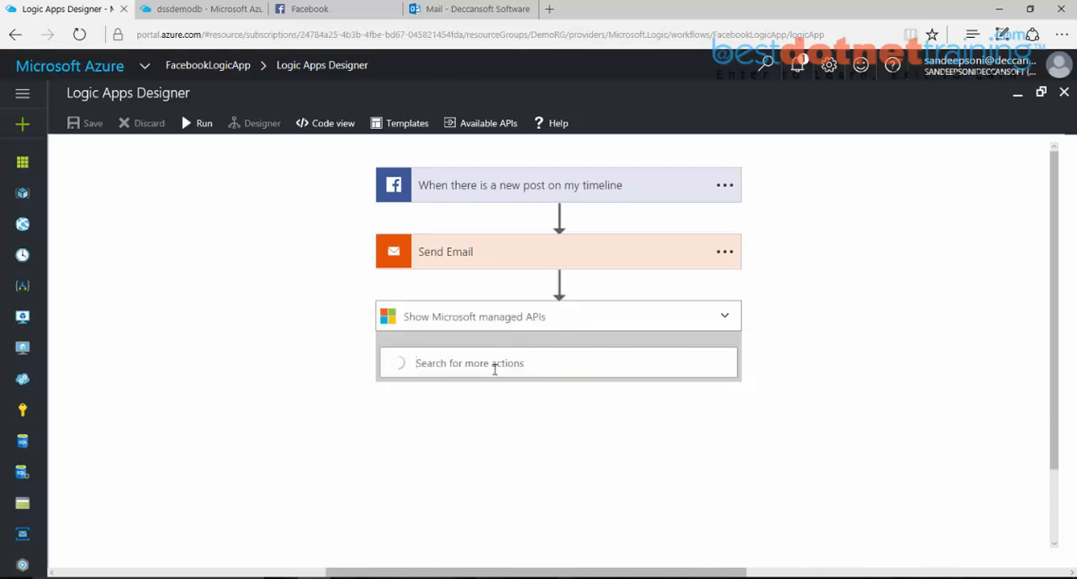
text(Insert Row)
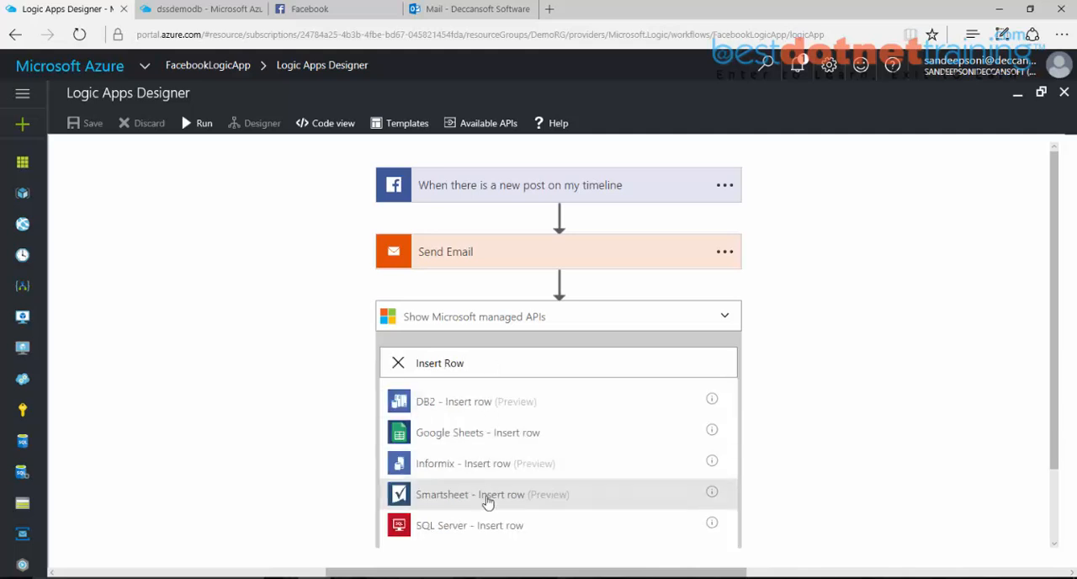
click(486, 527)
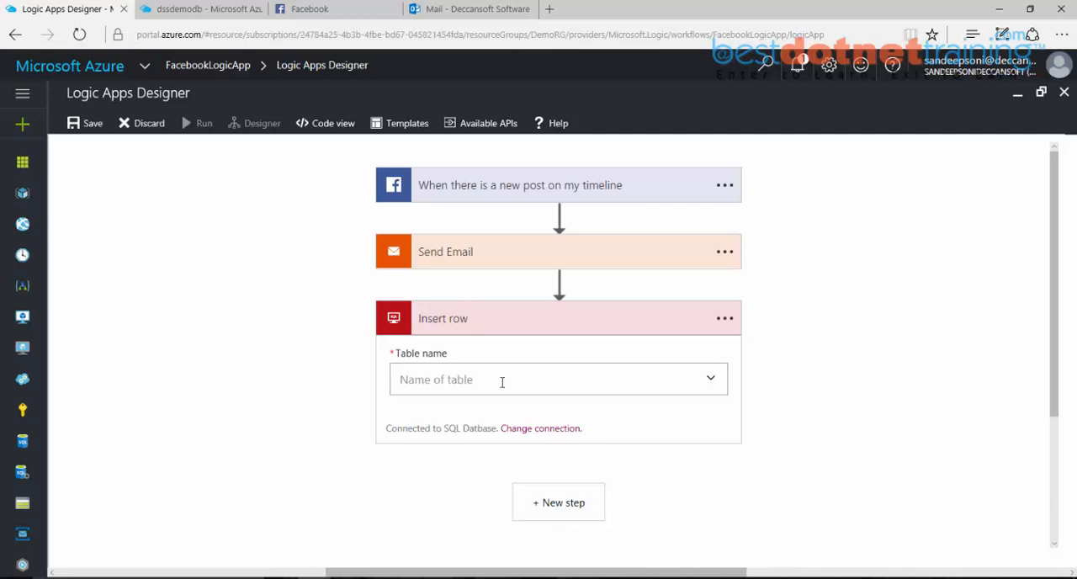
scroll(501, 382, down, 1)
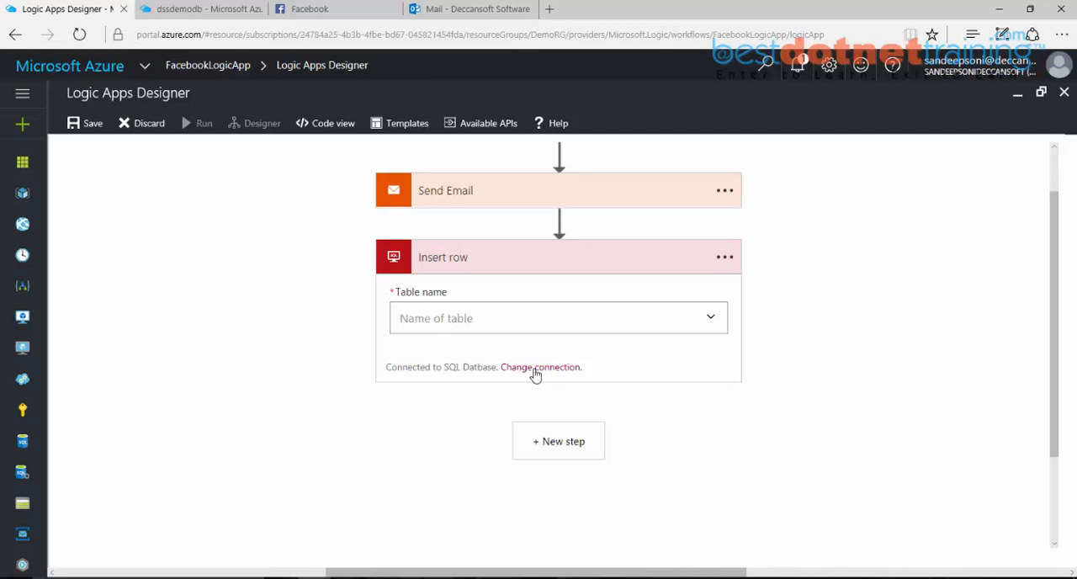
click(714, 319)
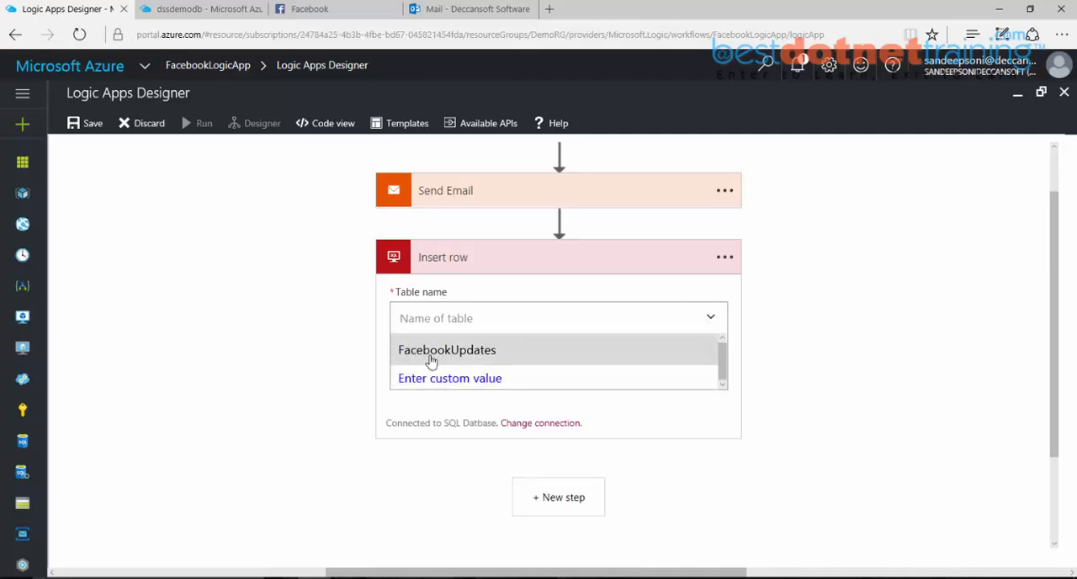
click(431, 354)
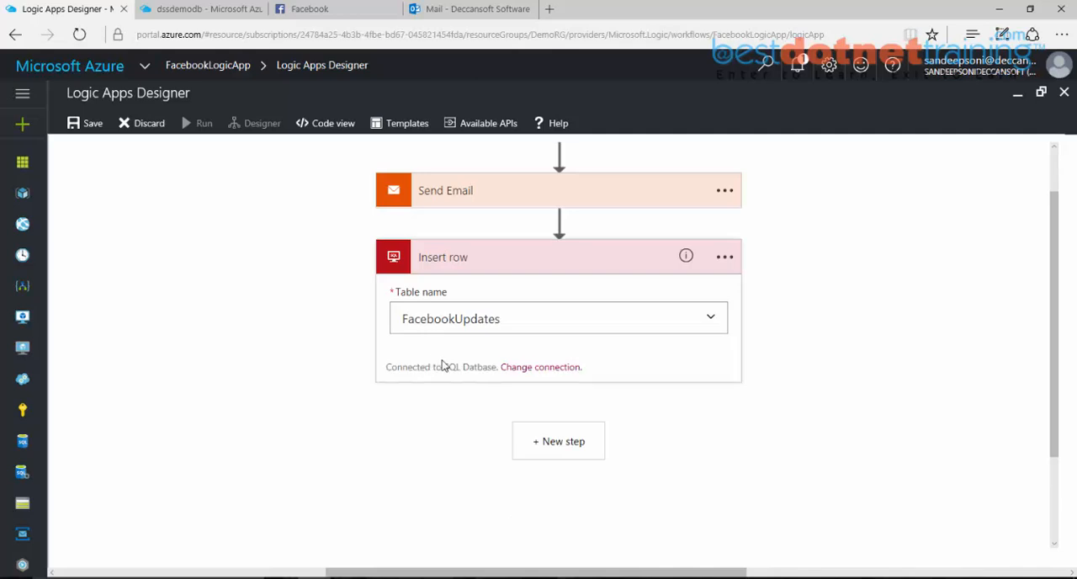
scroll(552, 440, down, 1)
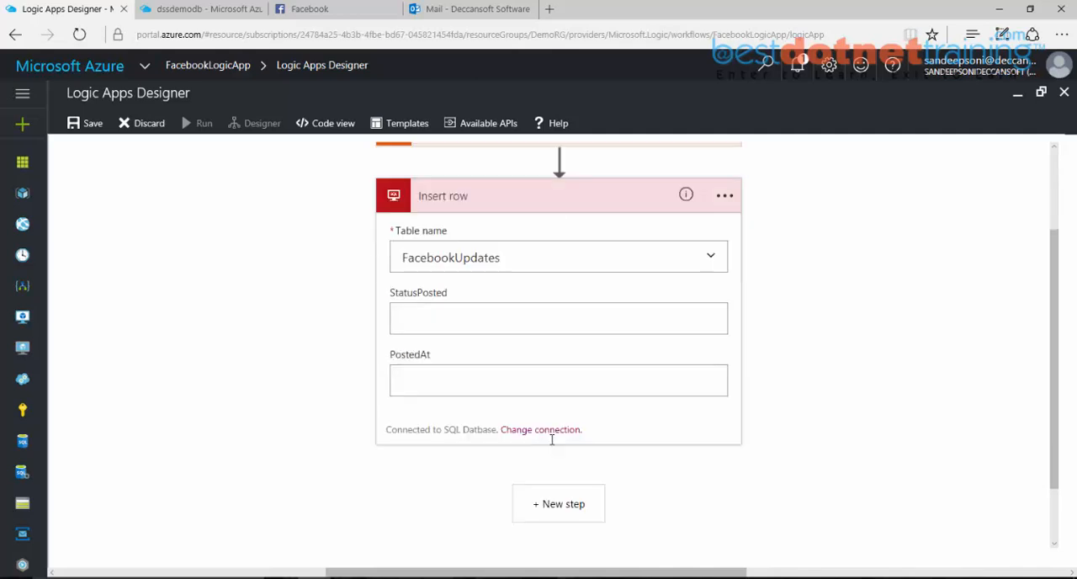
click(459, 326)
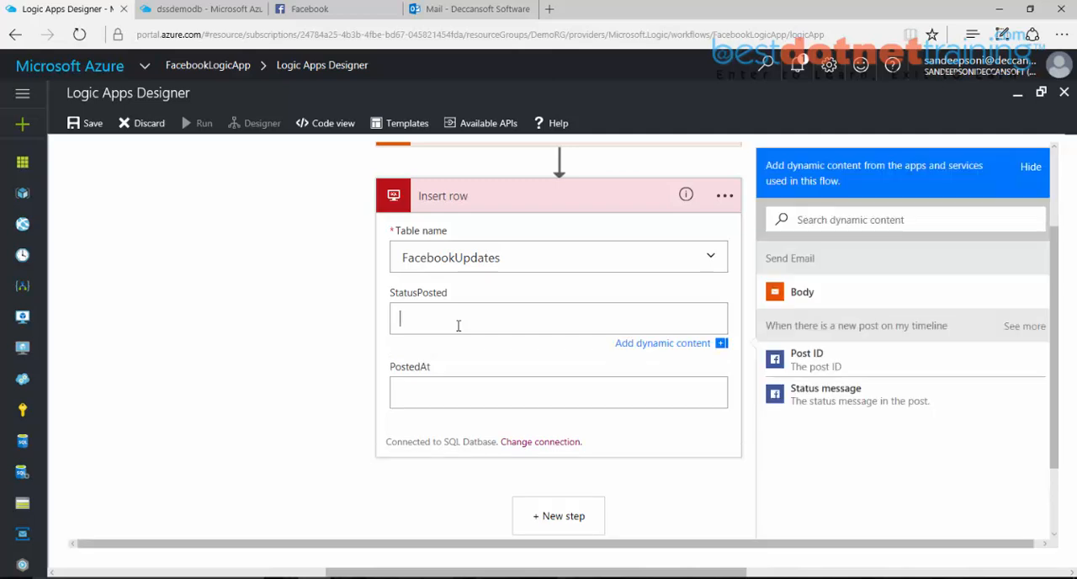
click(821, 403)
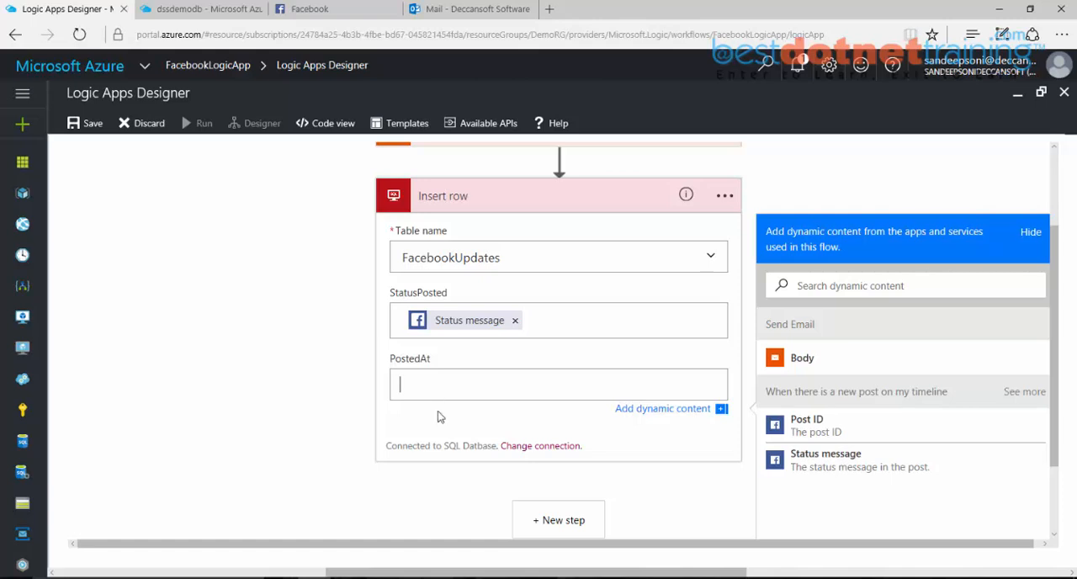
click(439, 576)
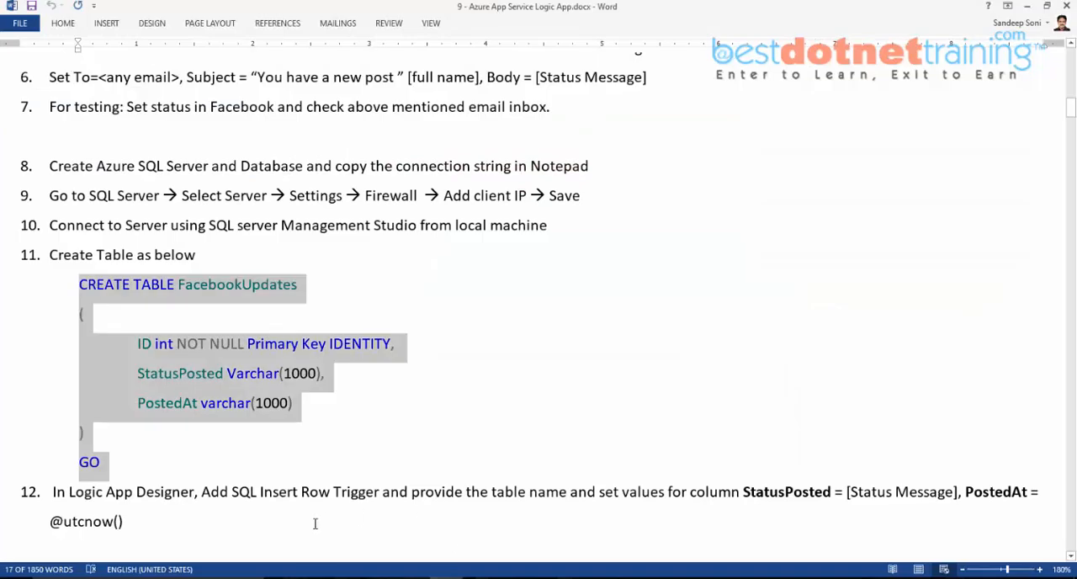
drag(123, 522, 49, 526)
key(ctrl+c)
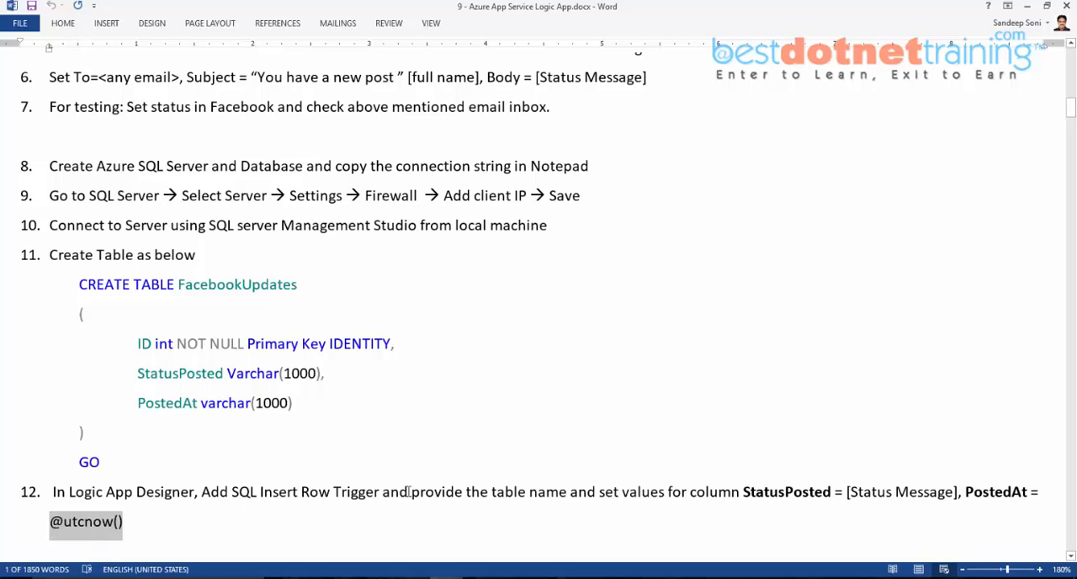
key(alt+Tab)
key(ctrl+v)
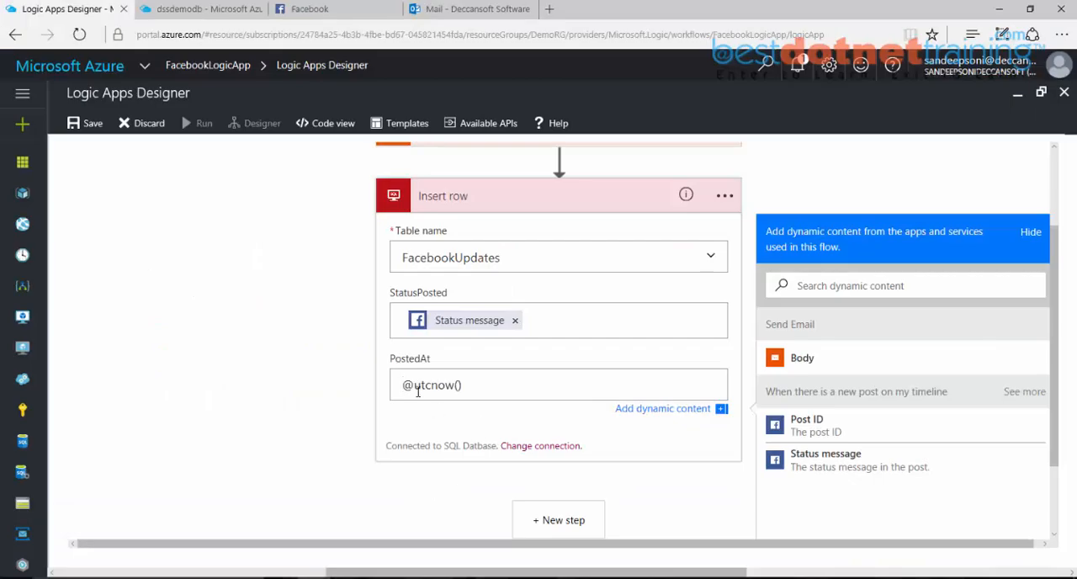
drag(415, 388, 463, 393)
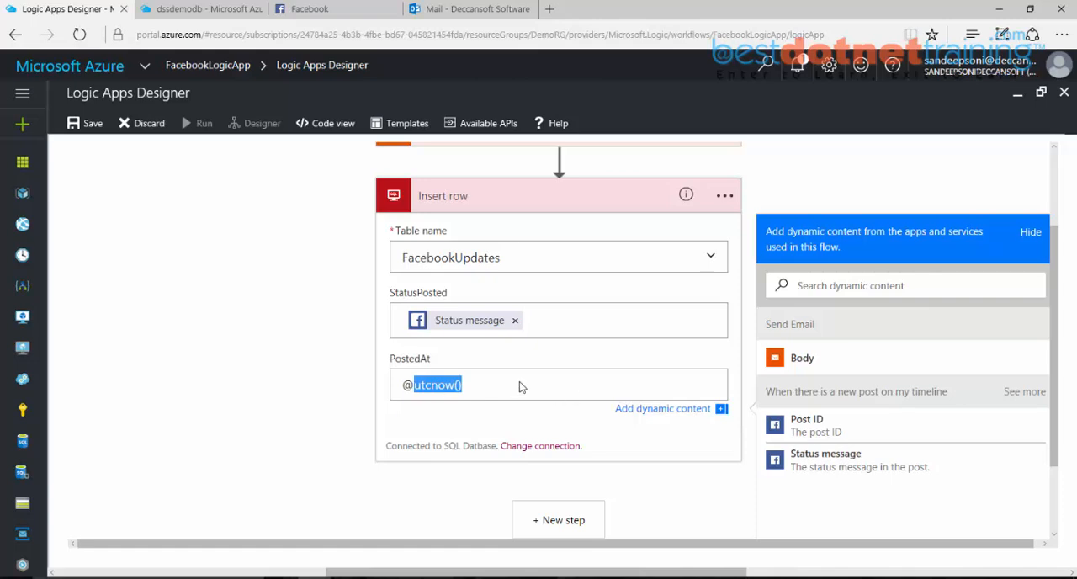
scroll(580, 429, down, 1)
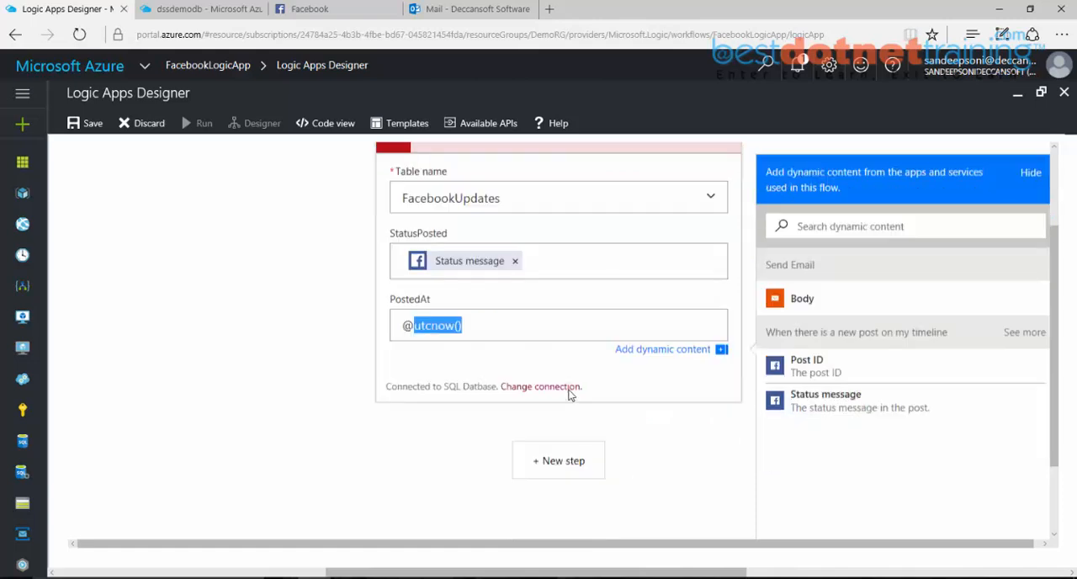
click(95, 125)
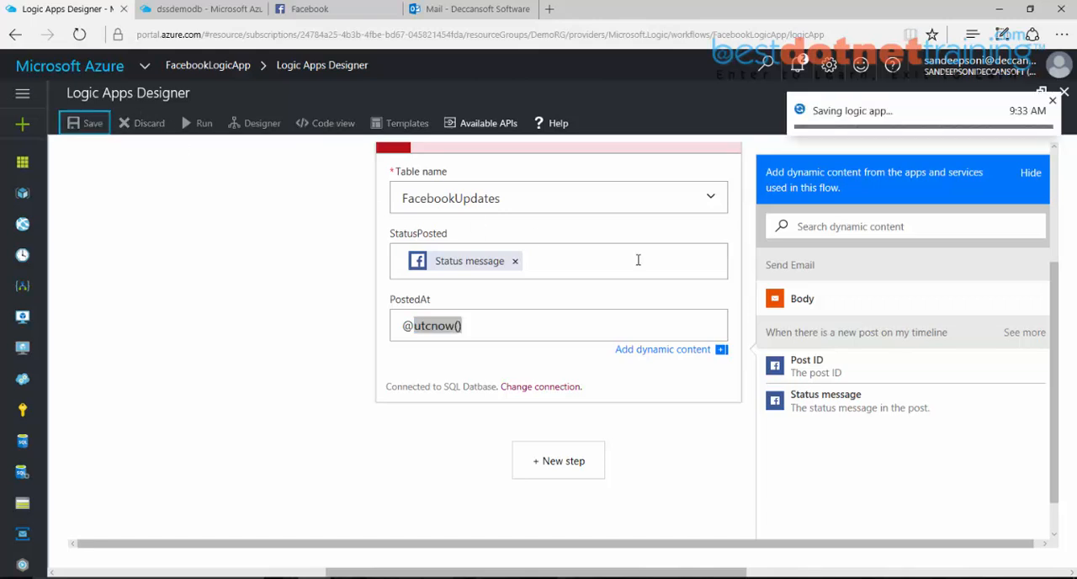
Step: Switch to Facebook and publish the status post "This is my Third message"
click(202, 10)
click(310, 9)
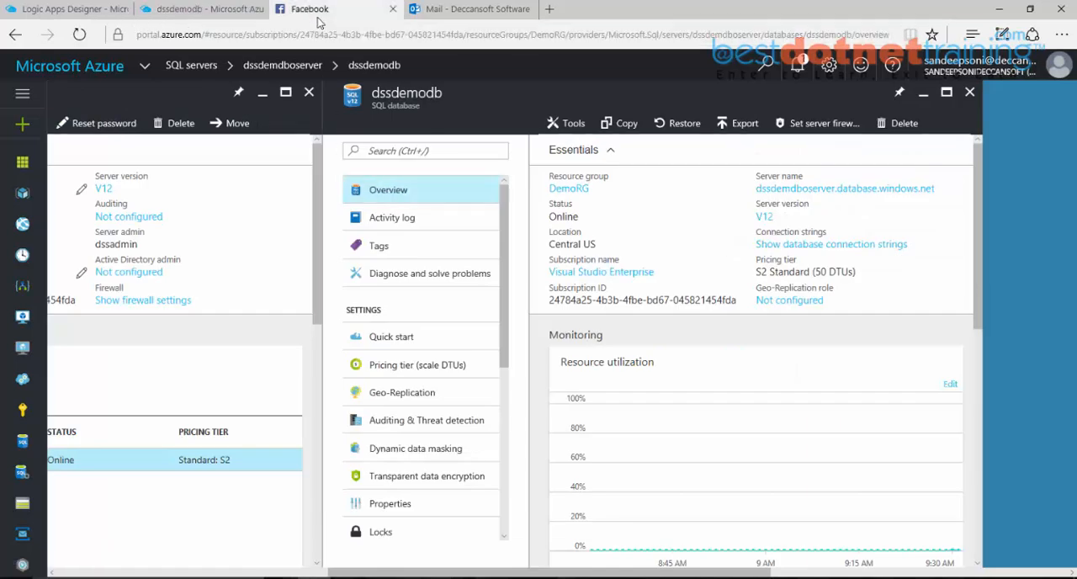
click(429, 126)
text(T)
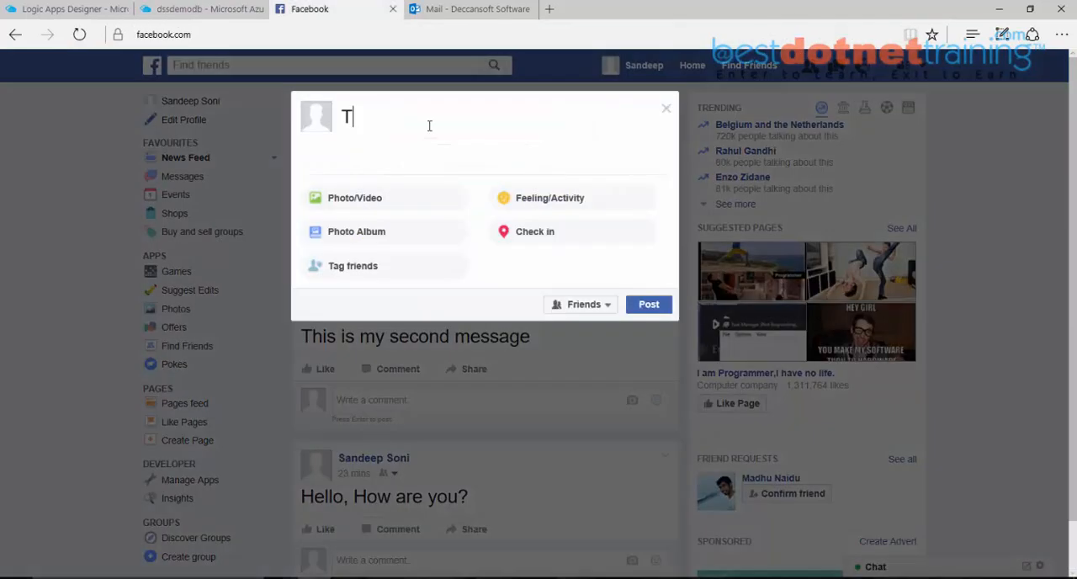
text(his is my Third message)
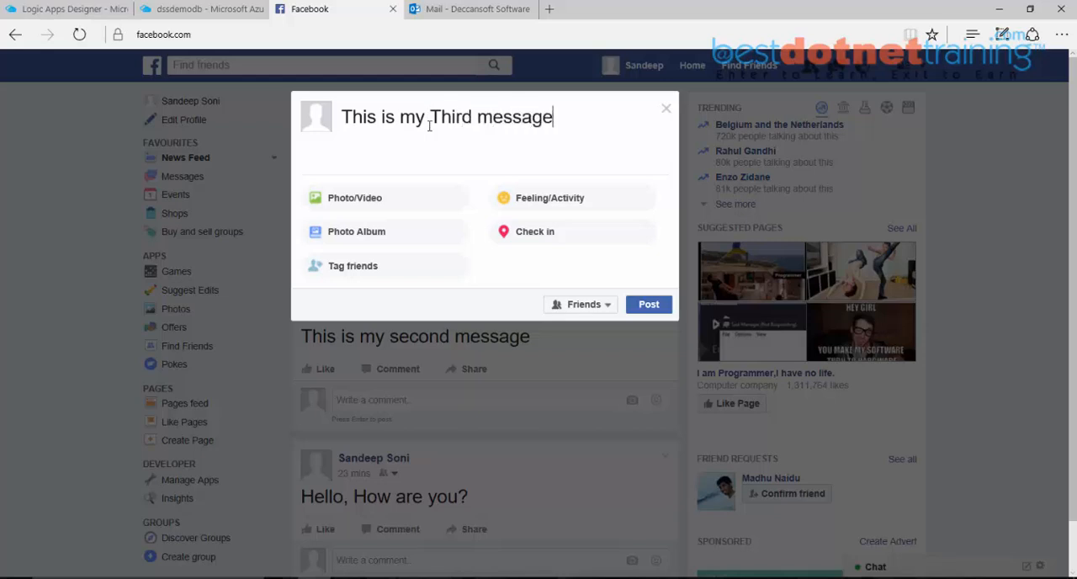
click(638, 312)
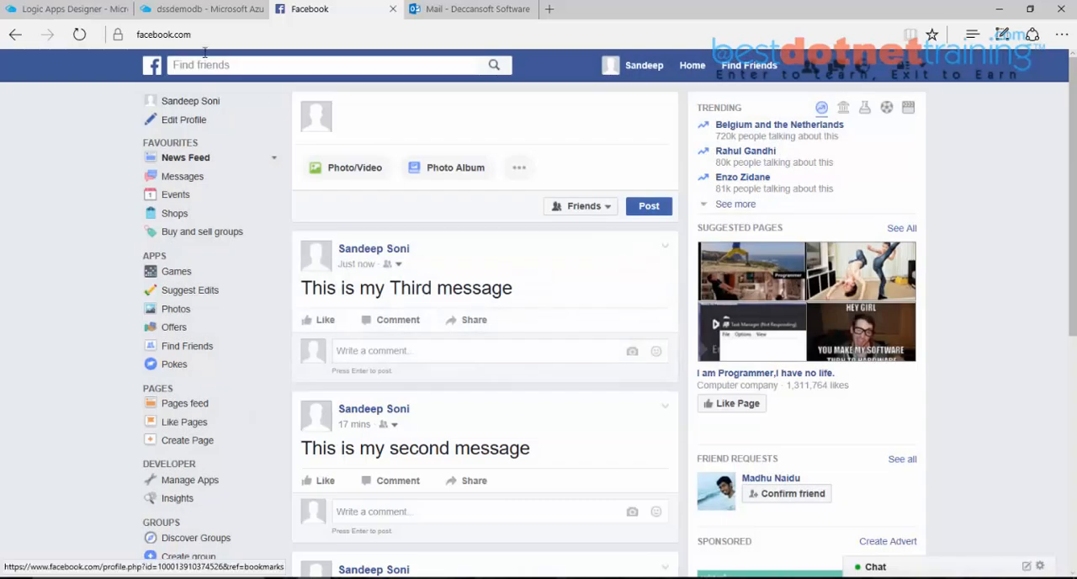
Step: Return to the Azure portal, open FacebookLogicApp from the Logic Apps list and refresh its run history
click(53, 10)
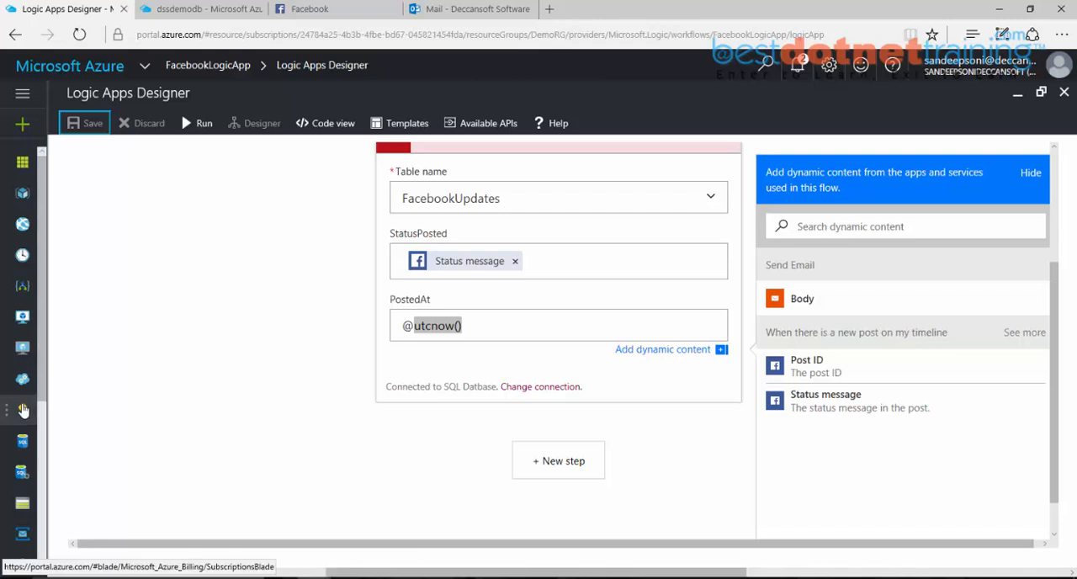
click(22, 290)
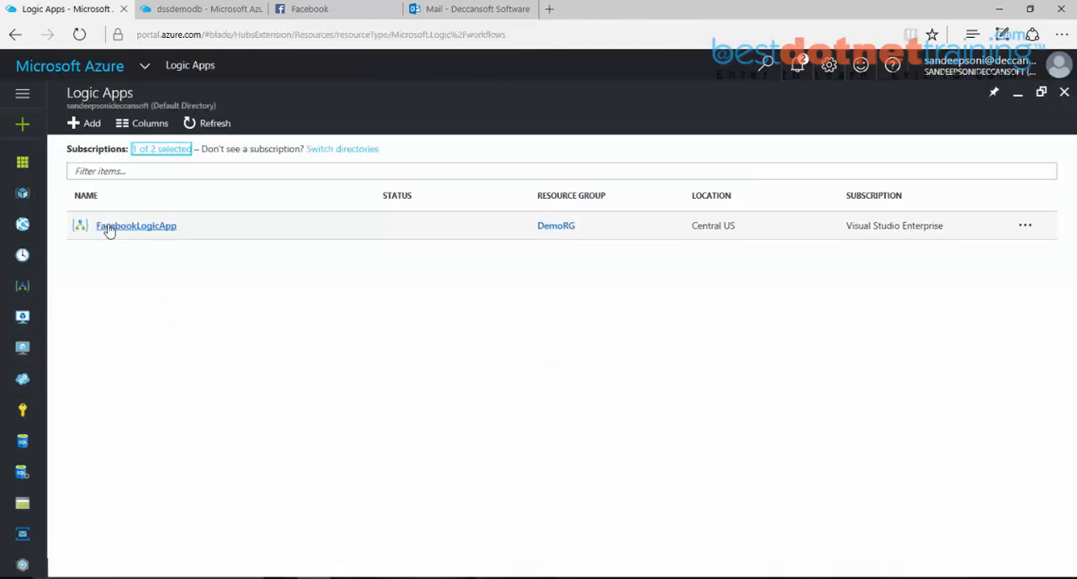
click(490, 238)
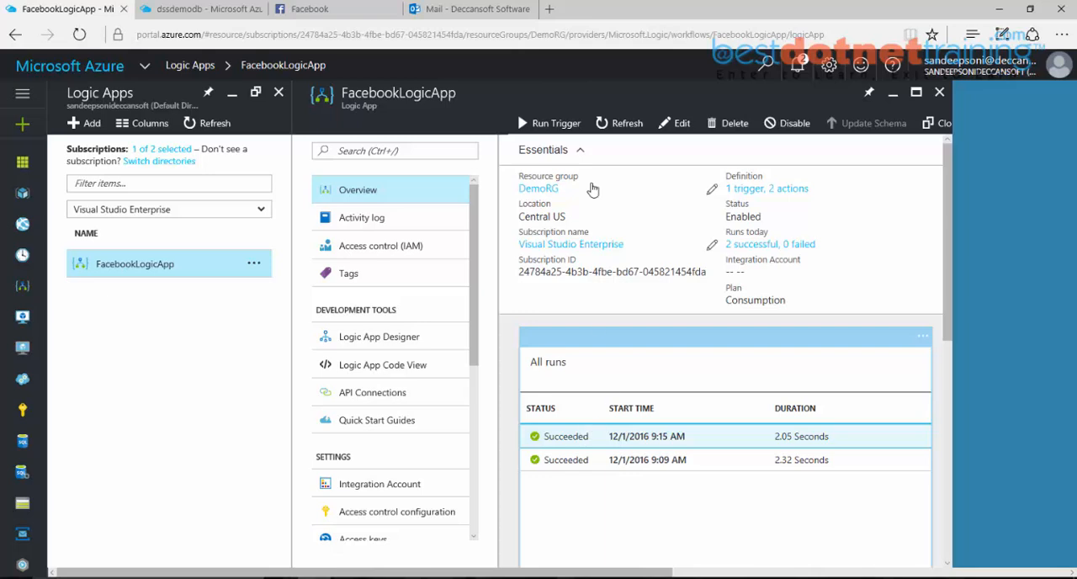
click(622, 126)
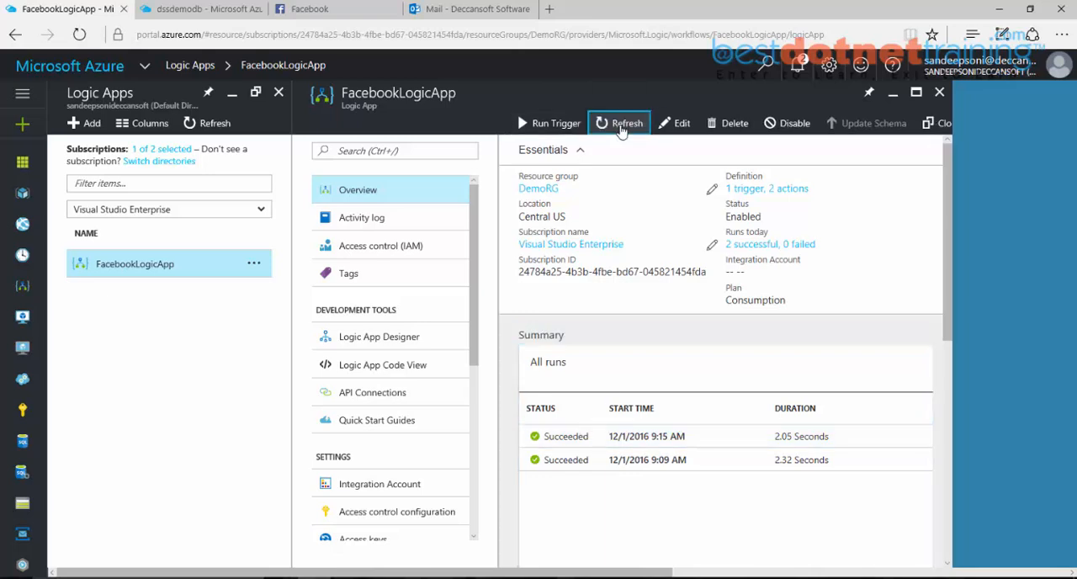
click(621, 126)
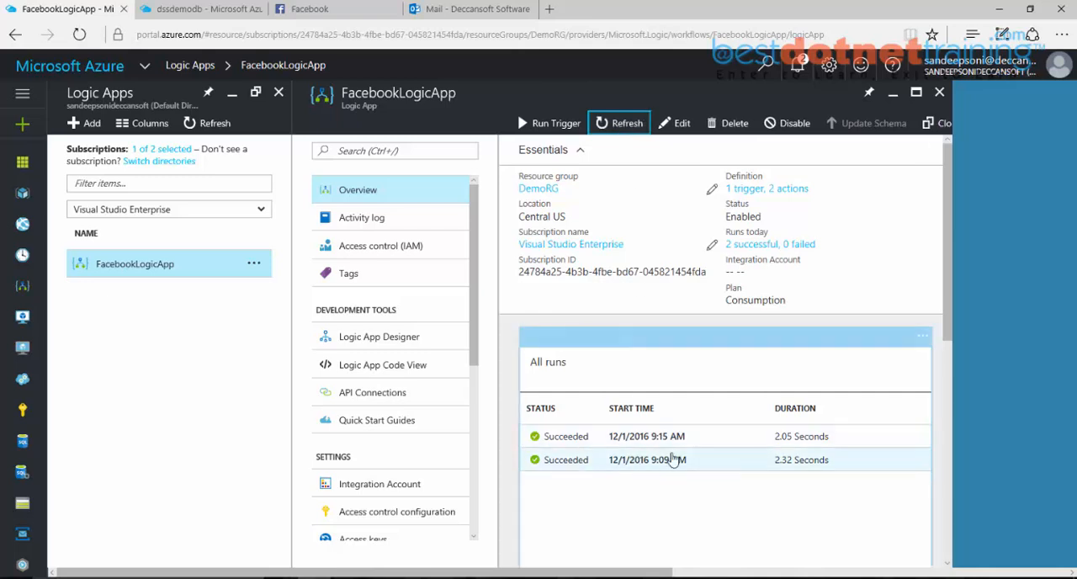
click(629, 123)
Step: Run FacebookLogicApp's trigger manually and refresh the list of runs
click(551, 127)
click(555, 155)
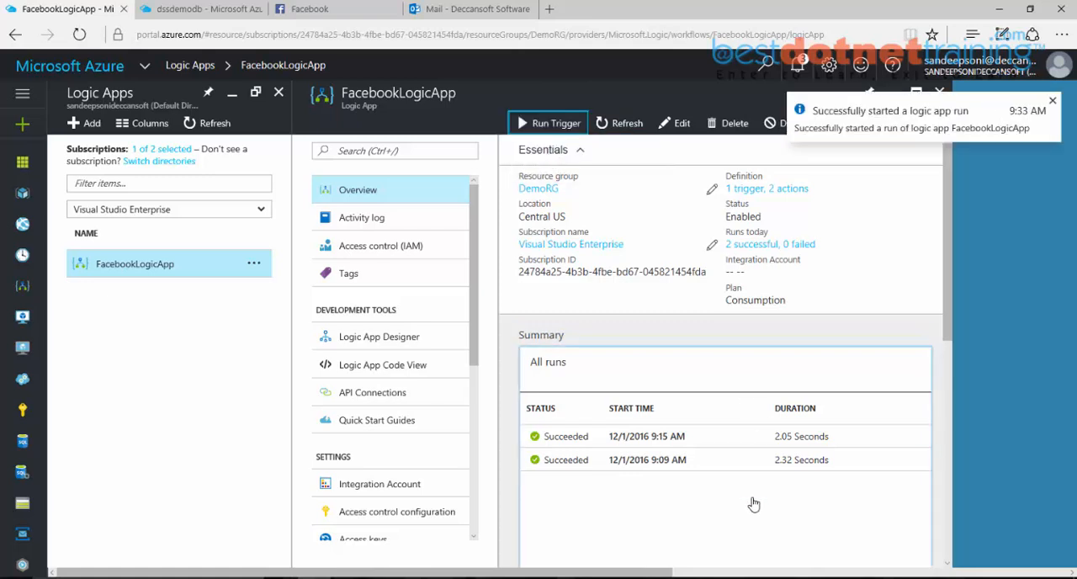
click(622, 126)
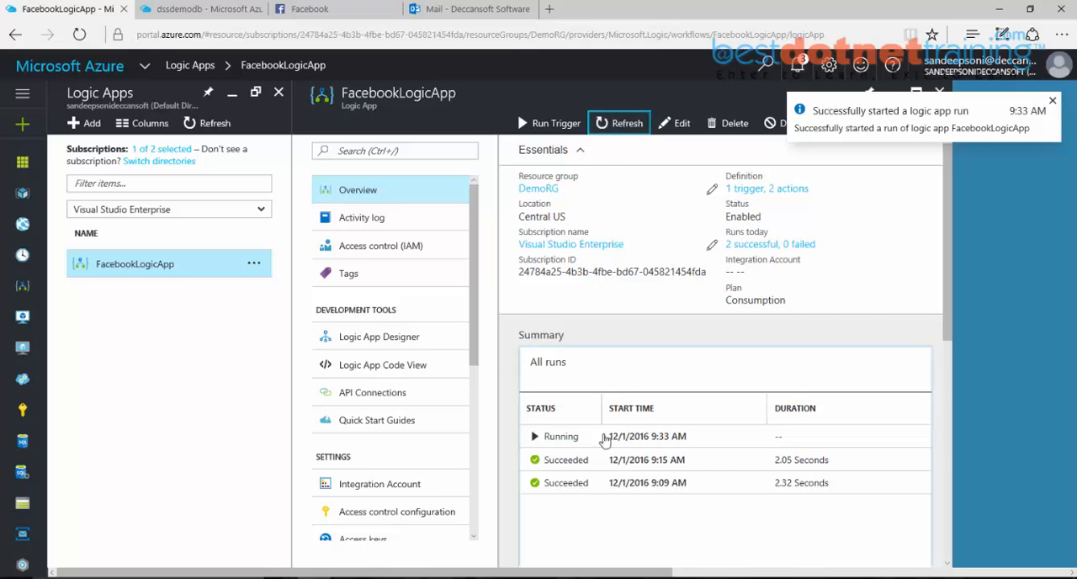
Step: Open the newest run and examine the Insert row action's inputs and outputs, including the StatusPosted and PostedAt values
click(564, 446)
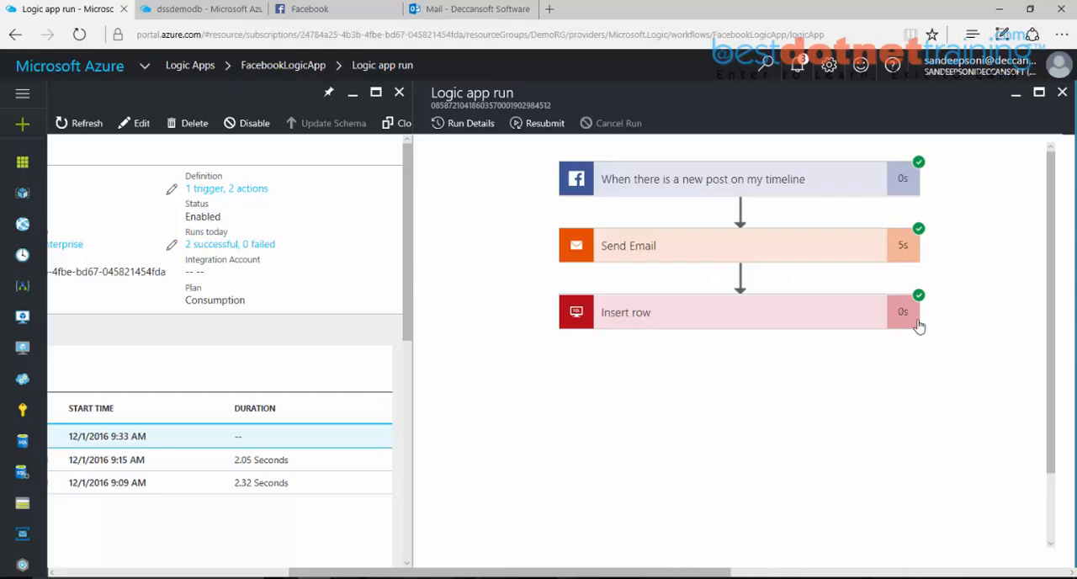
click(863, 324)
scroll(862, 324, down, 3)
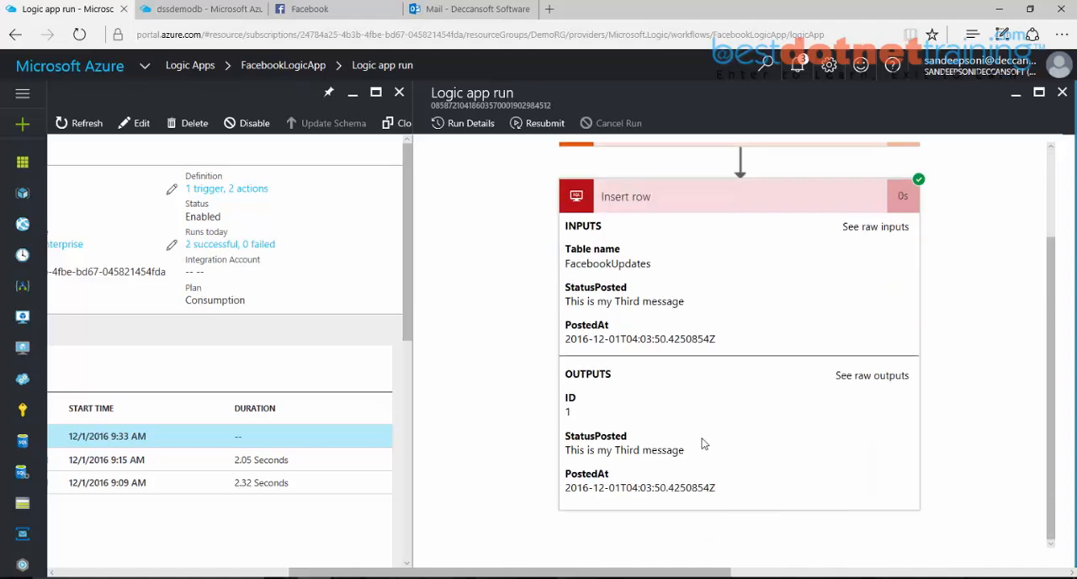
drag(577, 452, 685, 451)
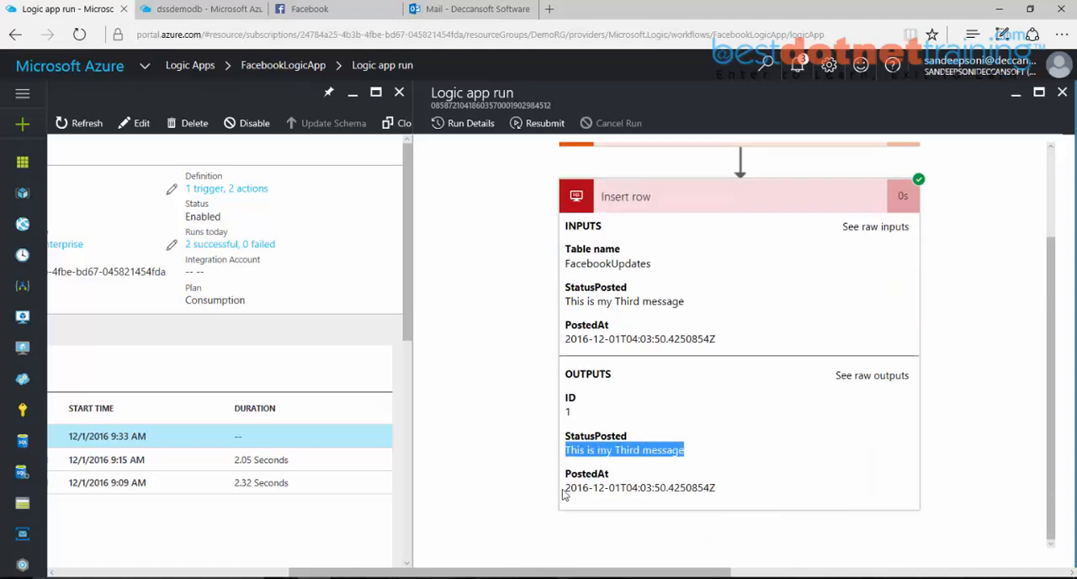
drag(573, 488, 707, 491)
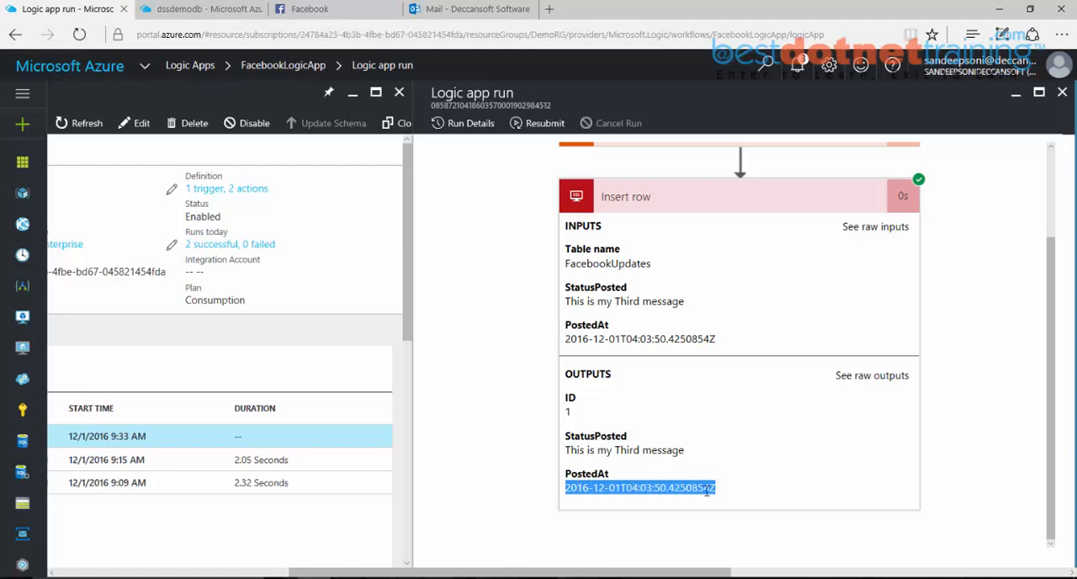
Step: In SQL Server Management Studio, add the query "Select * from FaceBookUpdates" below the table script and execute only that statement
click(478, 577)
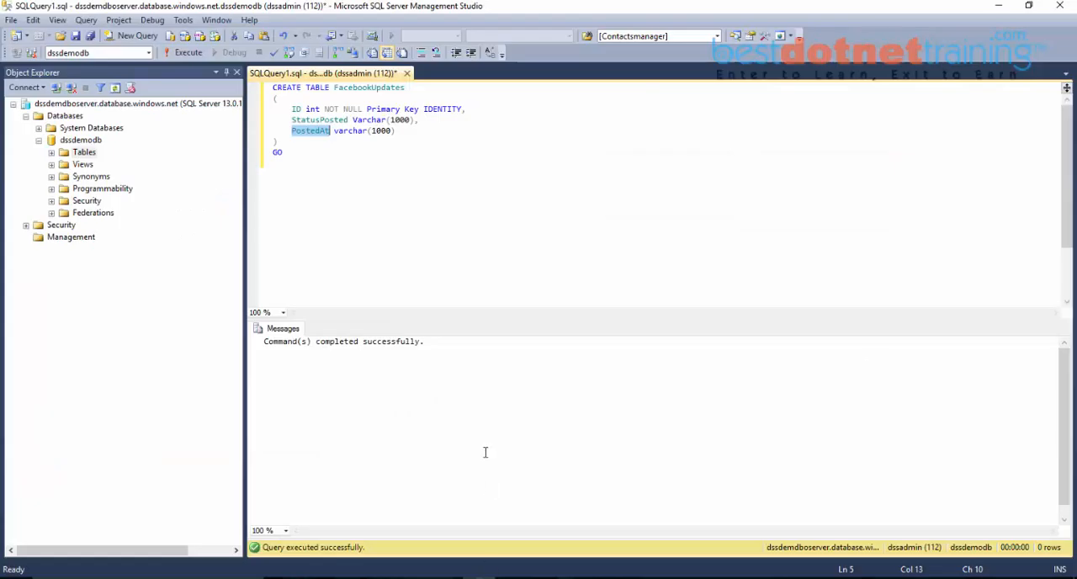
click(430, 265)
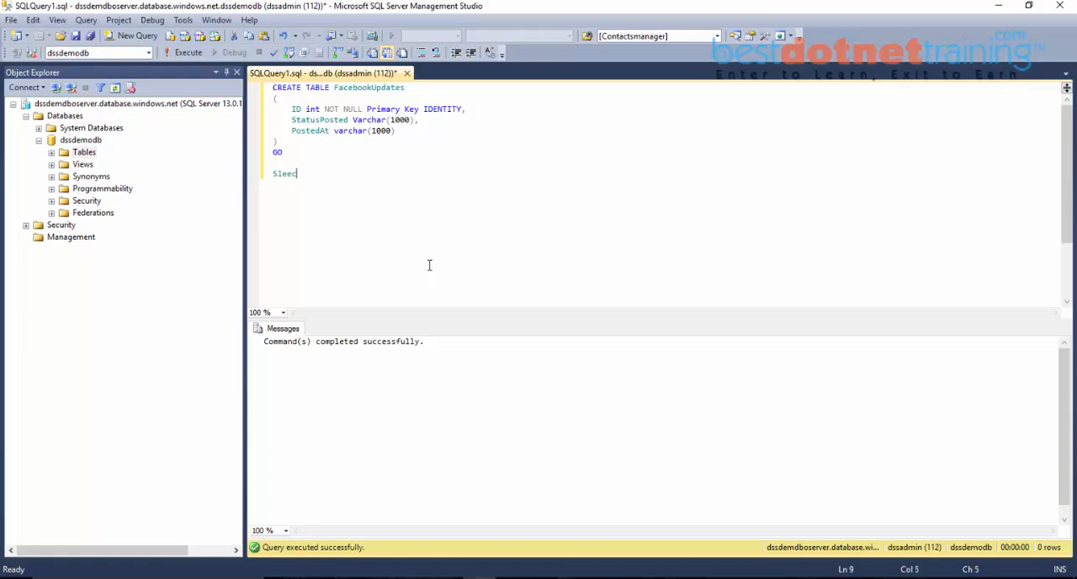
text(Select * from FaceBookUpdates)
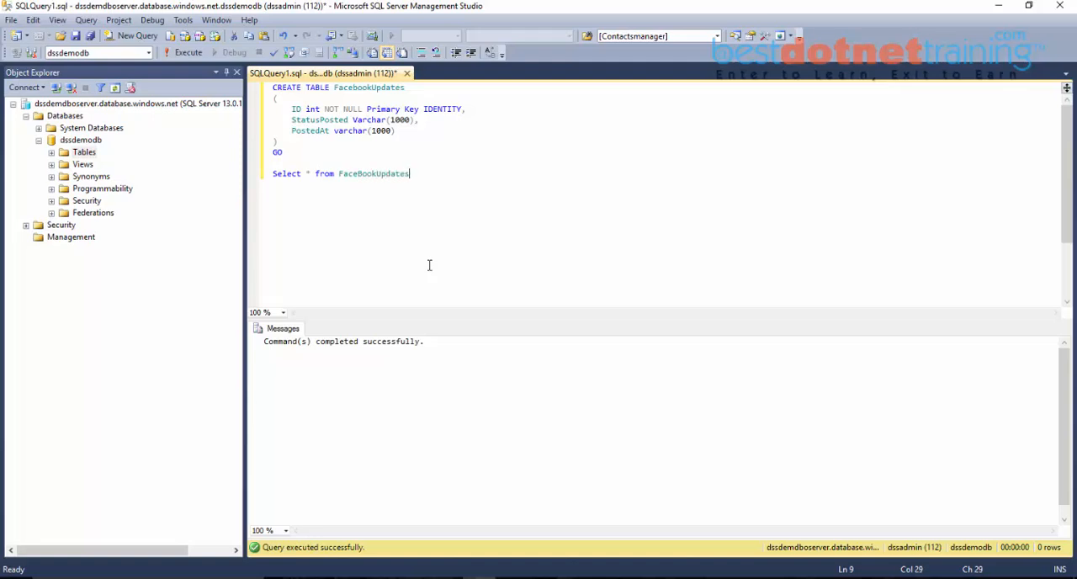
key(ctrl+shift+Left)
key(ctrl+shift+Left)
key(ctrl+shift+Left)
key(ctrl+shift+Left)
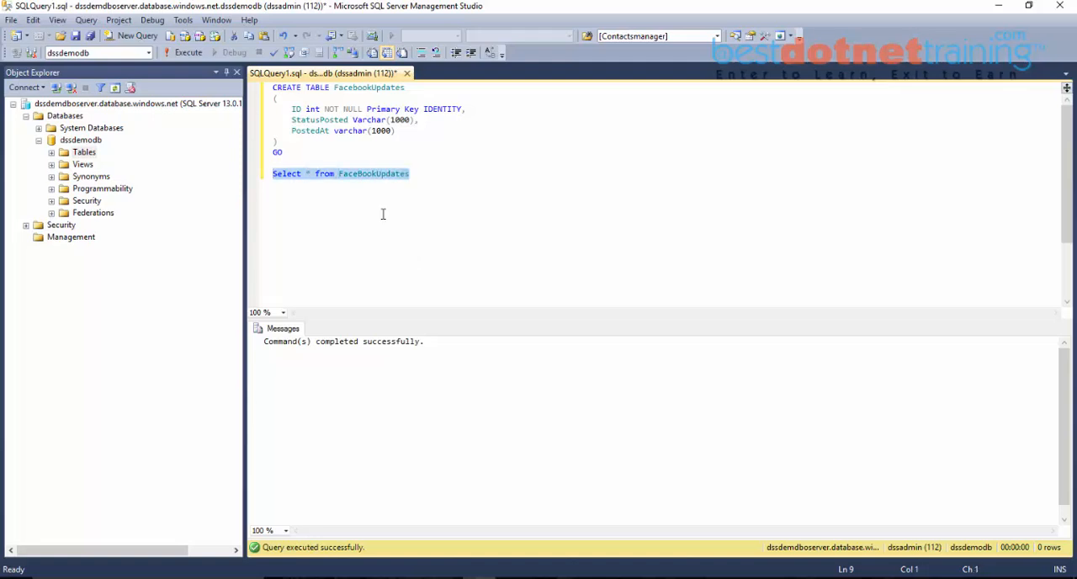
key(F5)
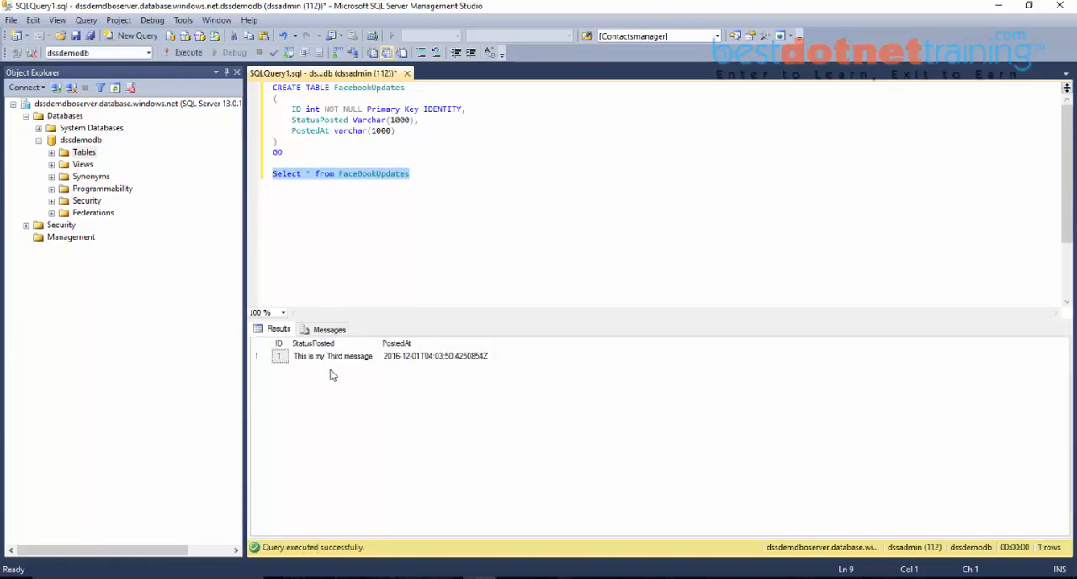
Step: Adjust the StatusPosted column width in the results grid and inspect the inserted row's ID, status and posting time
drag(380, 340, 402, 340)
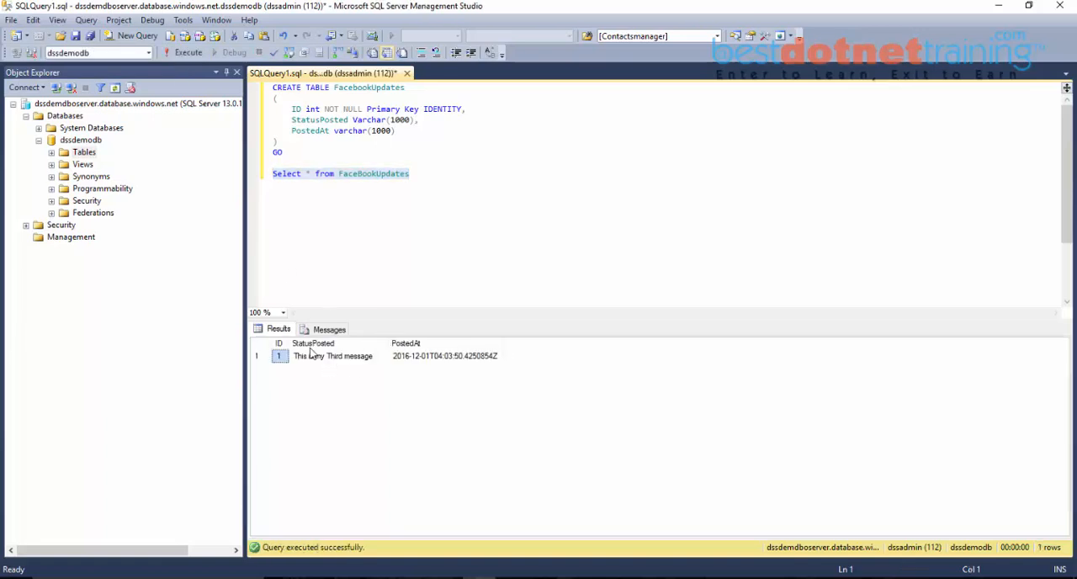
drag(288, 341, 301, 341)
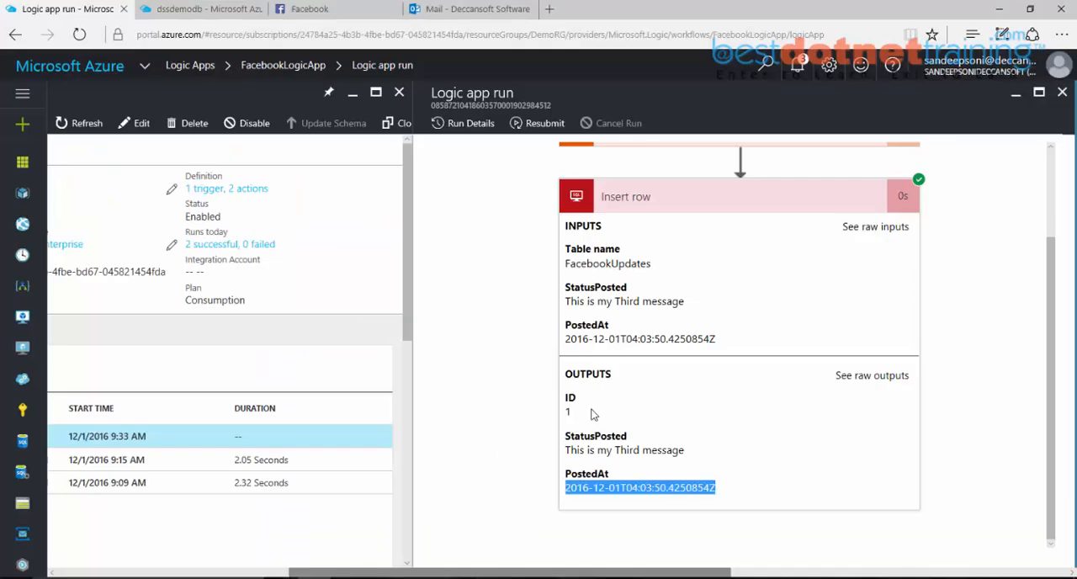
Step: Back in the Azure portal's run details, expand the Facebook timeline trigger and examine its inputs, output headers and body
scroll(596, 413, up, 2)
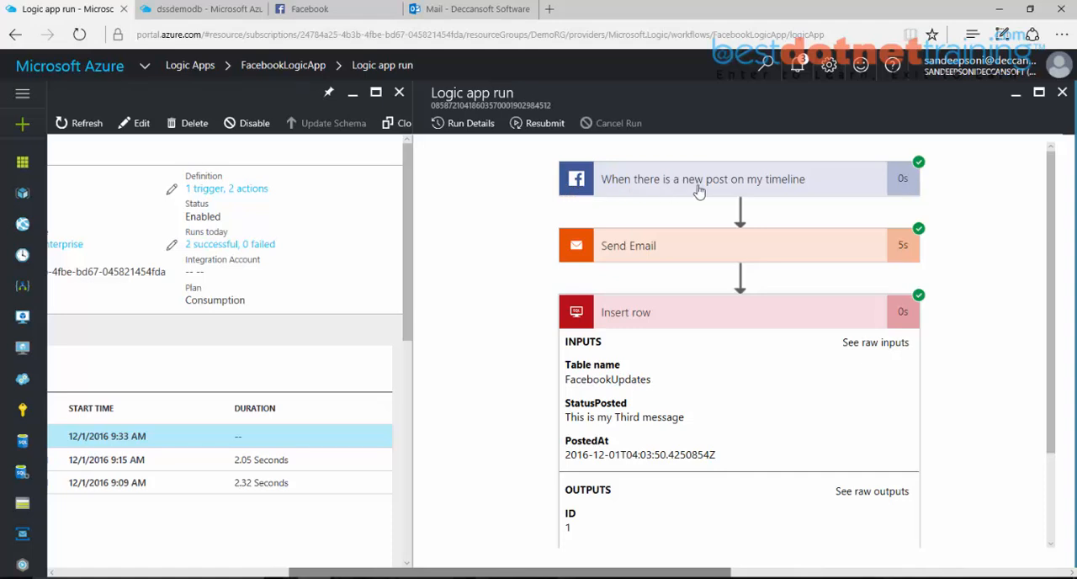
click(795, 194)
scroll(797, 202, down, 1)
scroll(797, 206, up, 1)
scroll(799, 218, down, 1)
scroll(800, 218, down, 1)
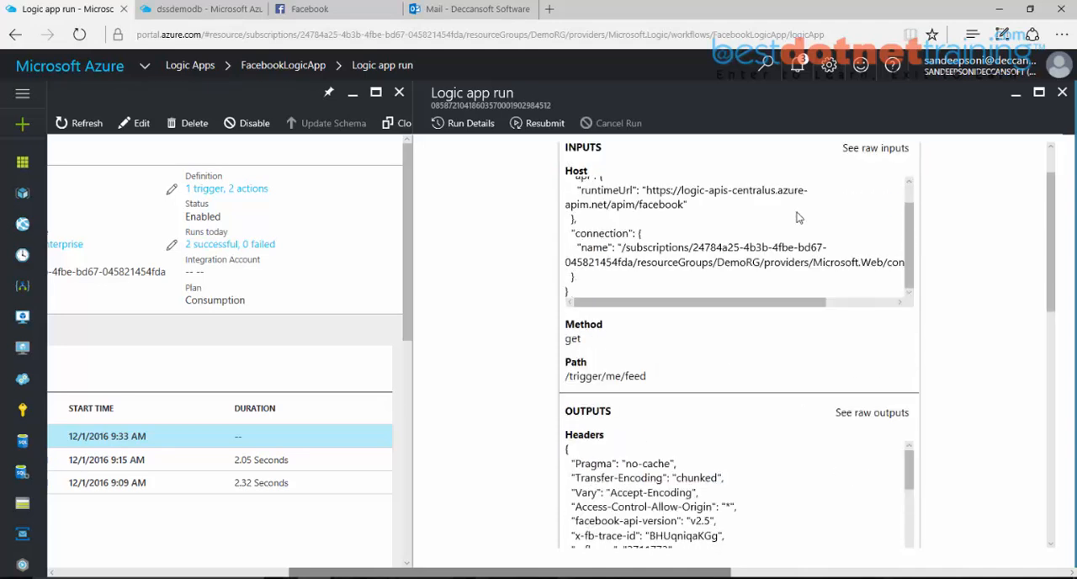
scroll(800, 217, down, 2)
scroll(799, 217, down, 1)
scroll(799, 217, up, 2)
scroll(800, 217, up, 1)
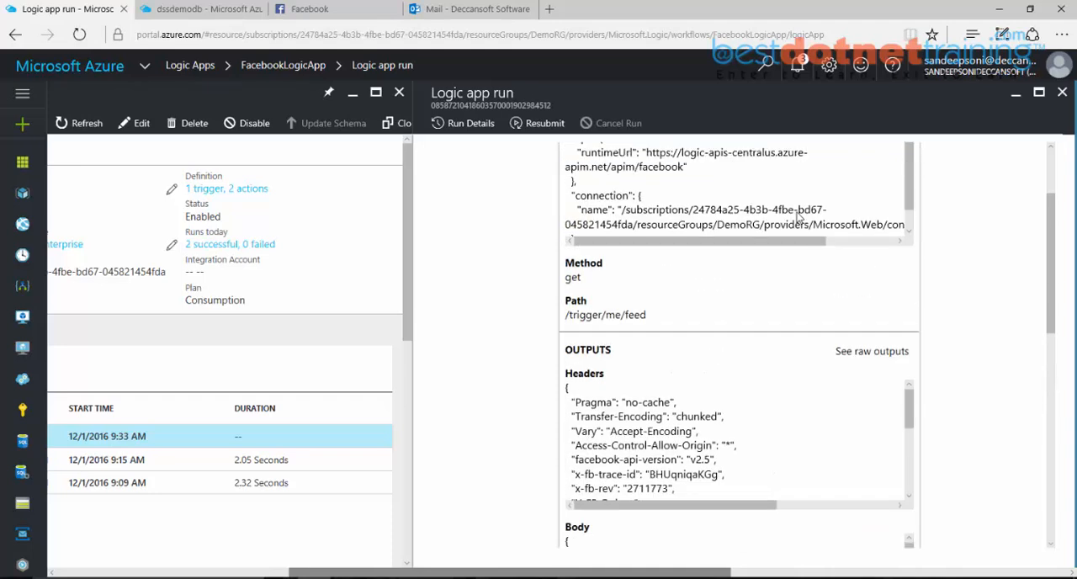
scroll(800, 217, down, 2)
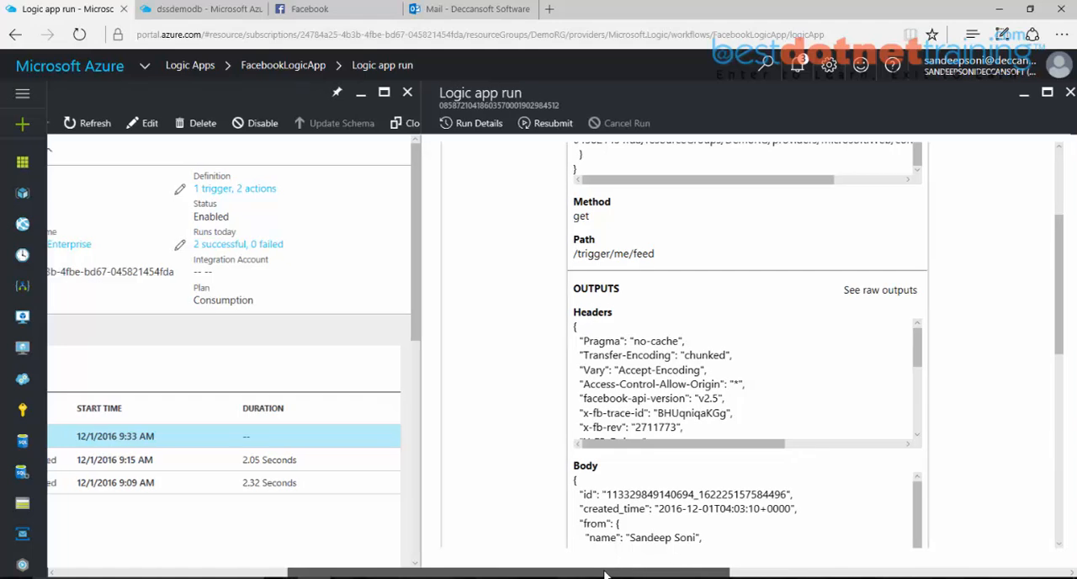
Step: Open FacebookLogicApp for editing in the Logic Apps Designer and display its definition as code
drag(627, 574, 511, 574)
click(419, 129)
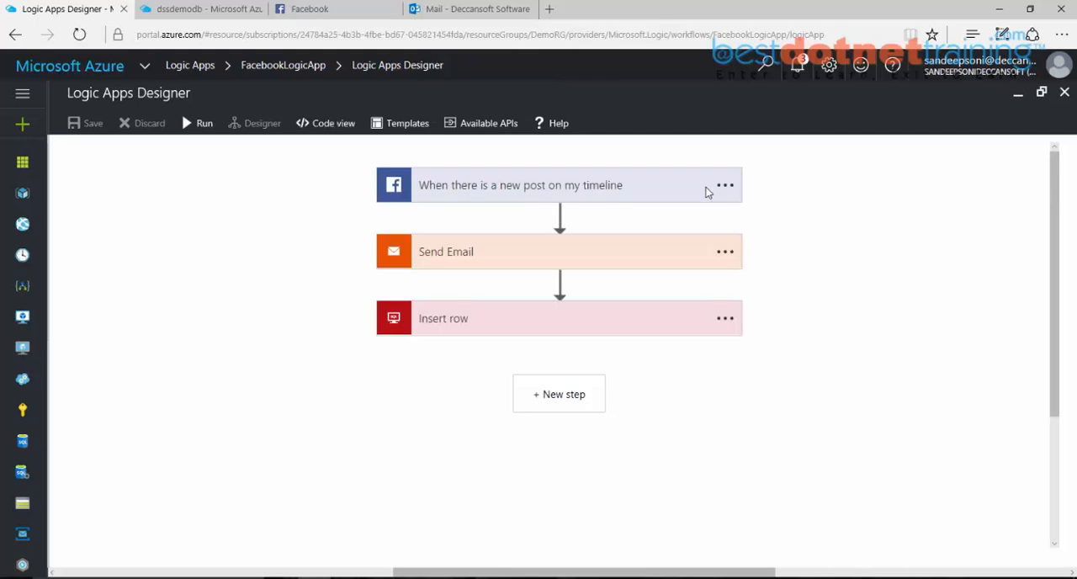
click(726, 185)
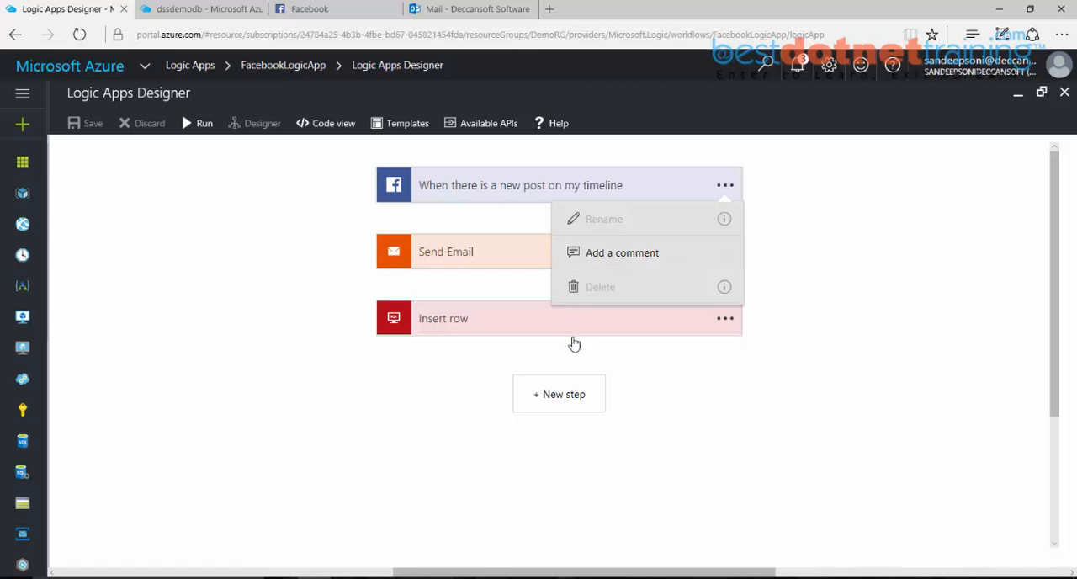
click(705, 399)
click(316, 128)
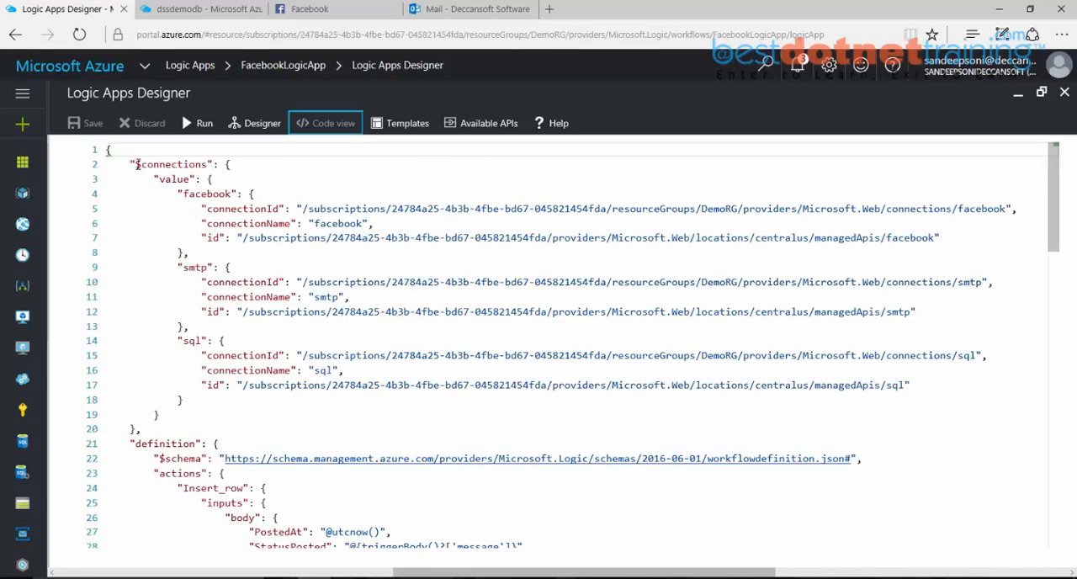
Step: Examine the $connections section of the definition, covering its facebook, smtp and sql connection entries
drag(133, 164, 215, 165)
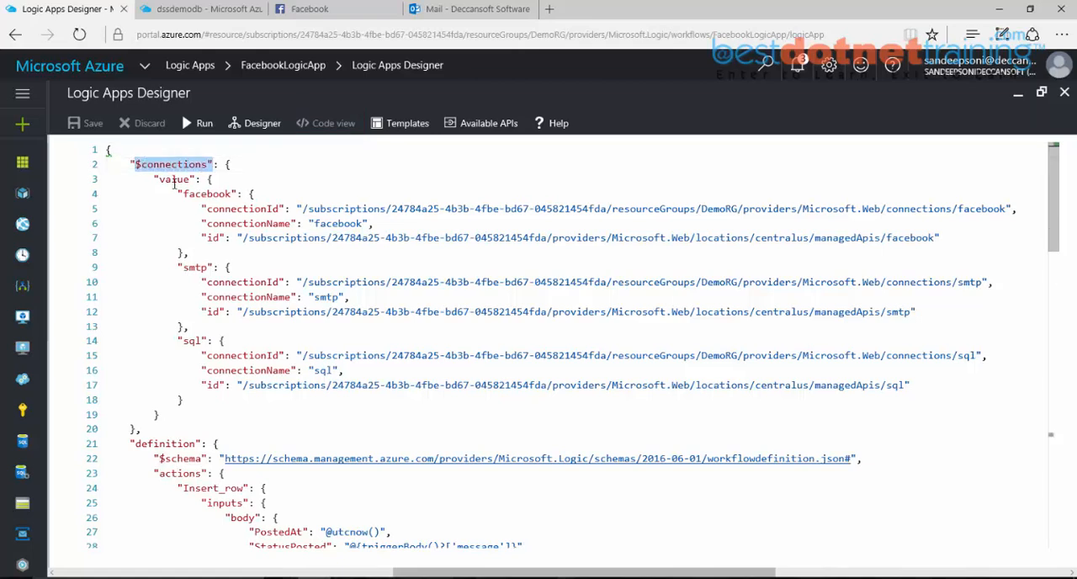
drag(155, 180, 238, 193)
drag(183, 267, 205, 267)
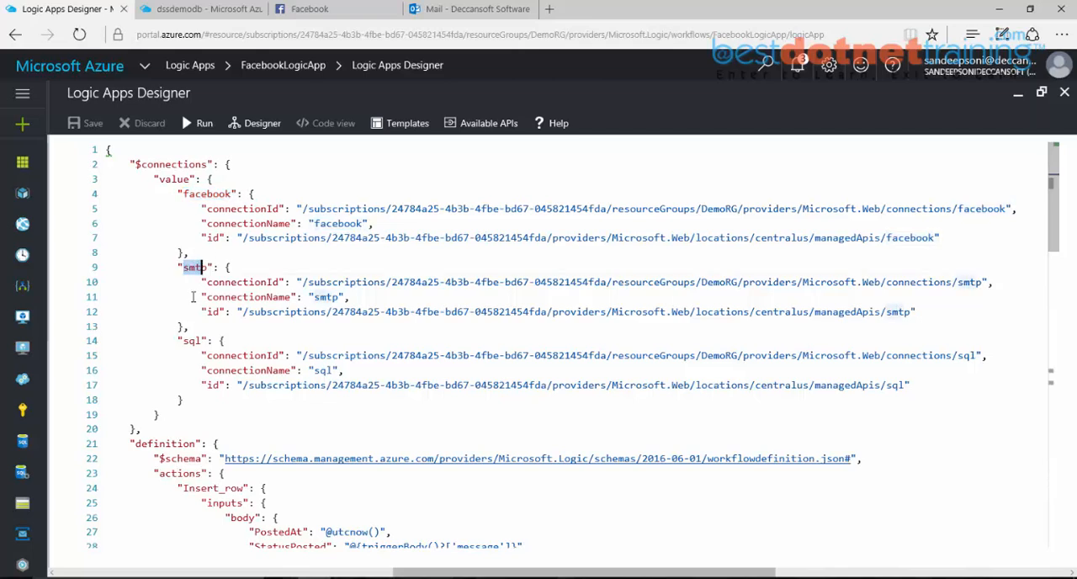
drag(183, 340, 211, 340)
drag(148, 432, 128, 165)
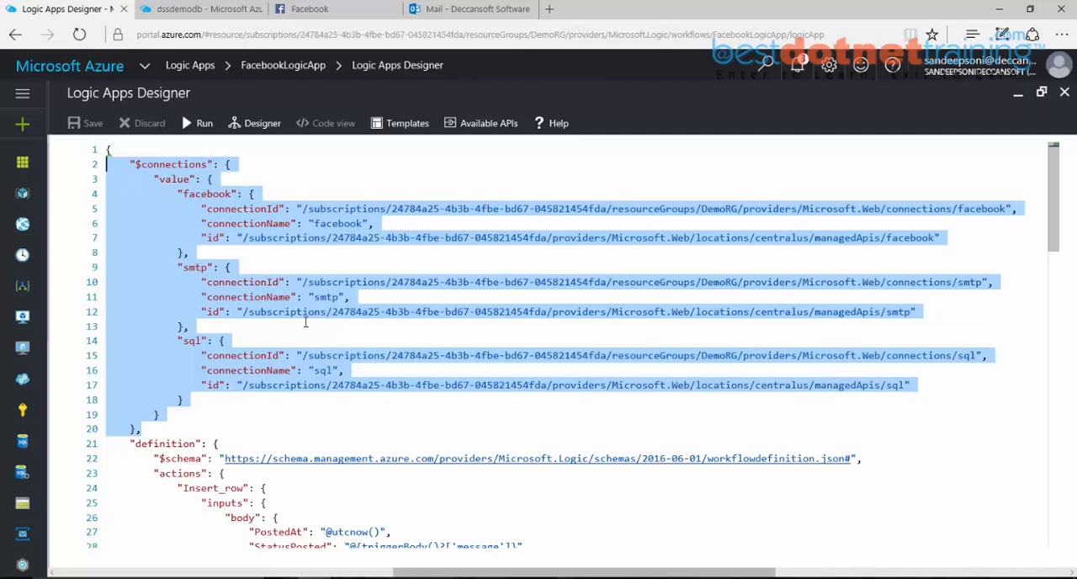
click(306, 323)
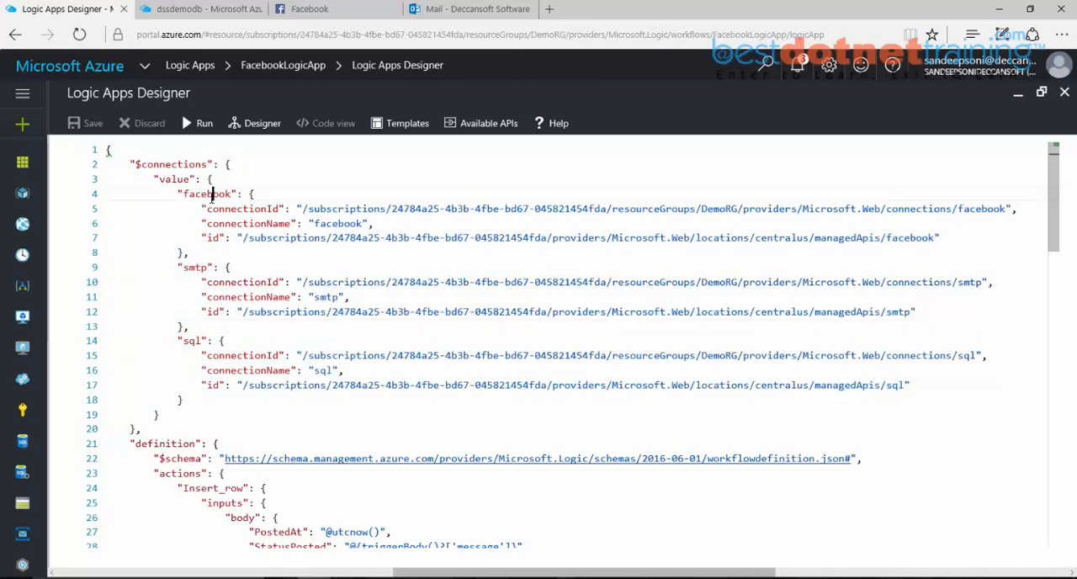
double_click(194, 266)
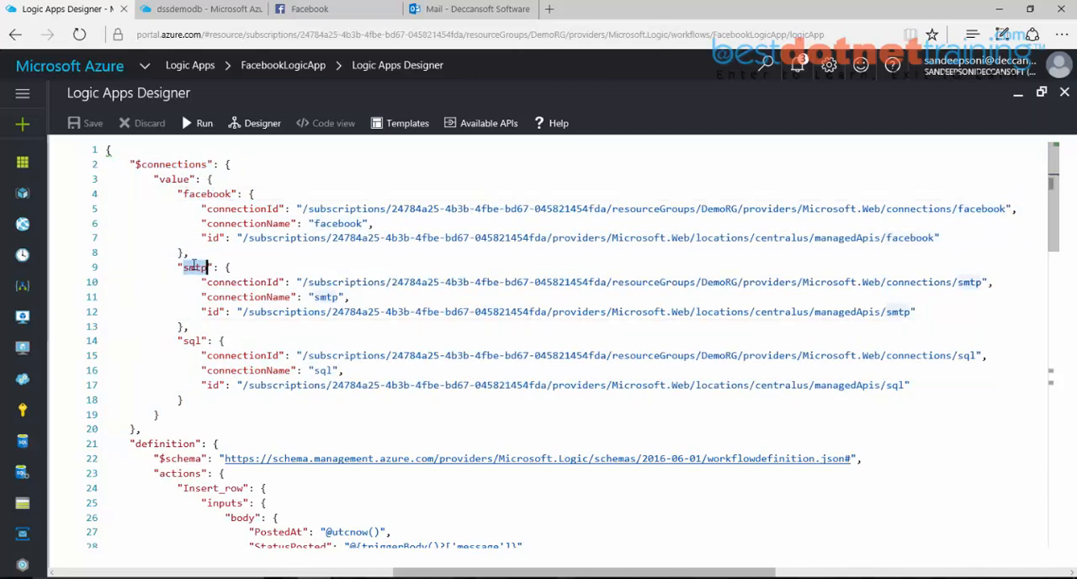
double_click(191, 341)
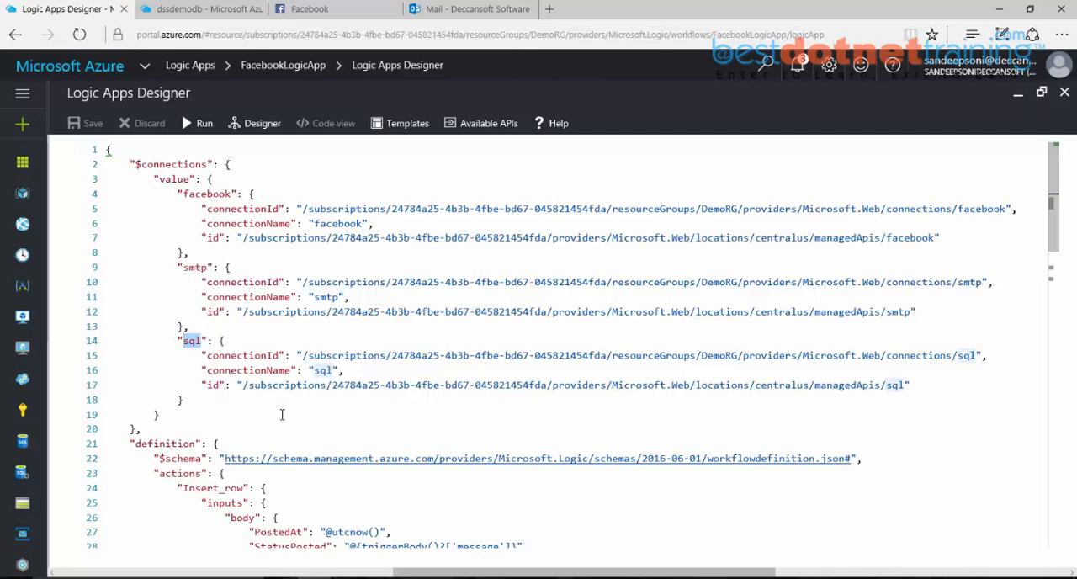
Step: Examine the Insert_row action in the definition, including its runAfter condition on Send_Email
scroll(478, 251, down, 5)
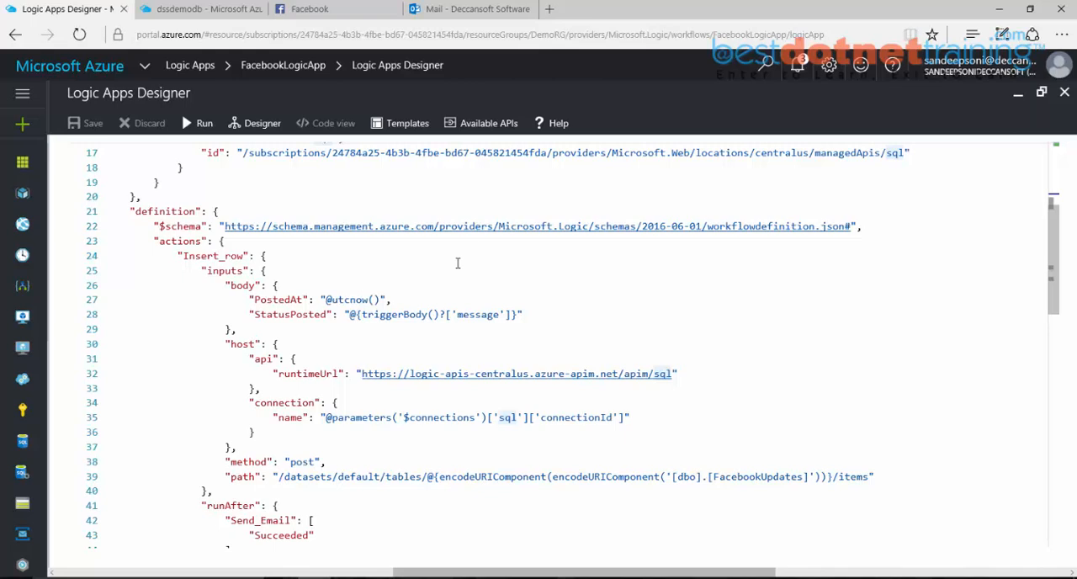
drag(183, 255, 249, 256)
scroll(263, 285, down, 1)
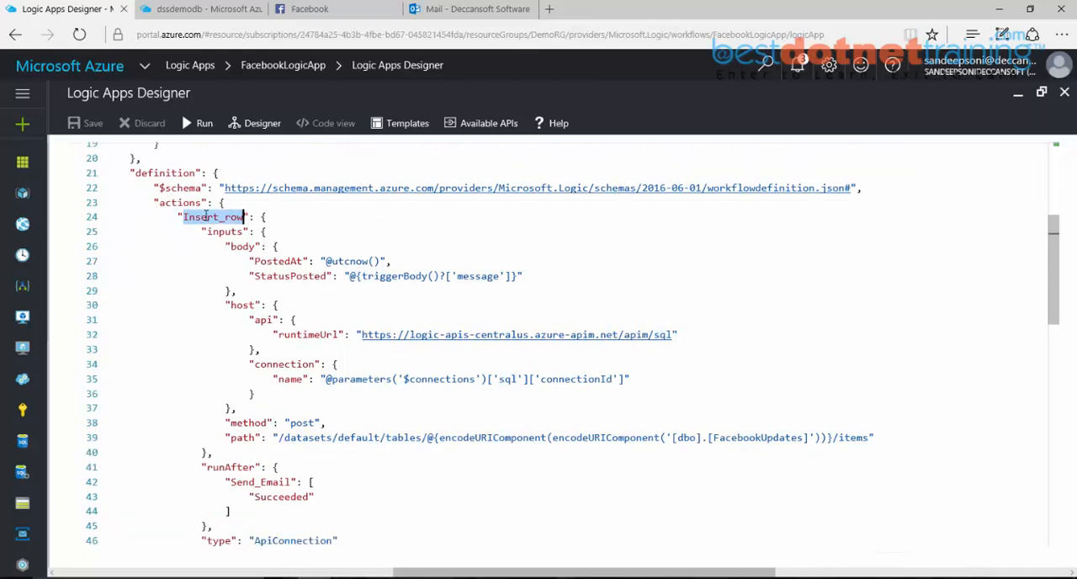
drag(213, 467, 320, 501)
click(325, 500)
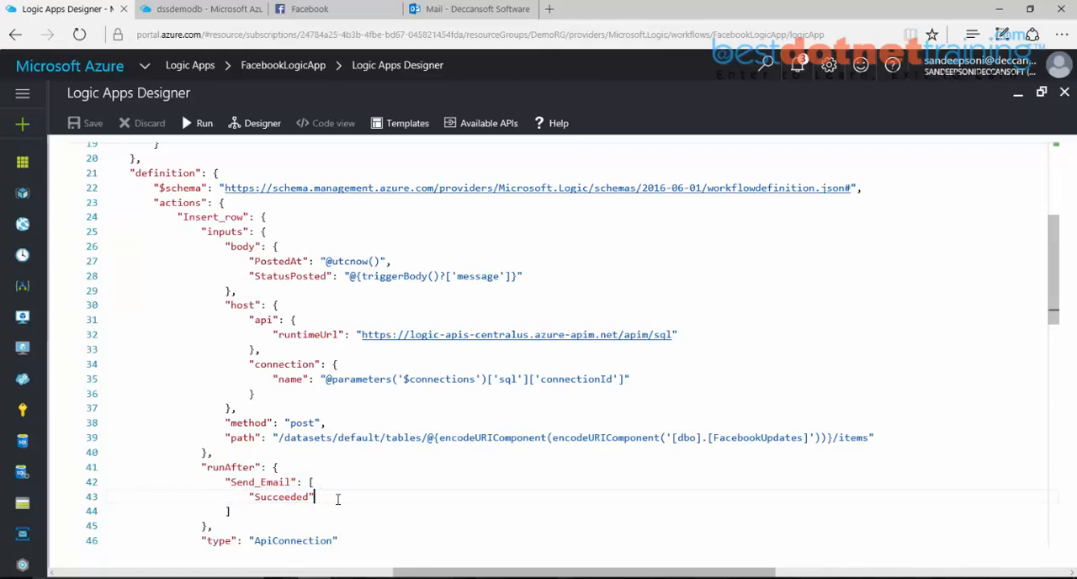
Step: Examine the Send_Email action in the definition and highlight its runAfter value
scroll(249, 514, down, 4)
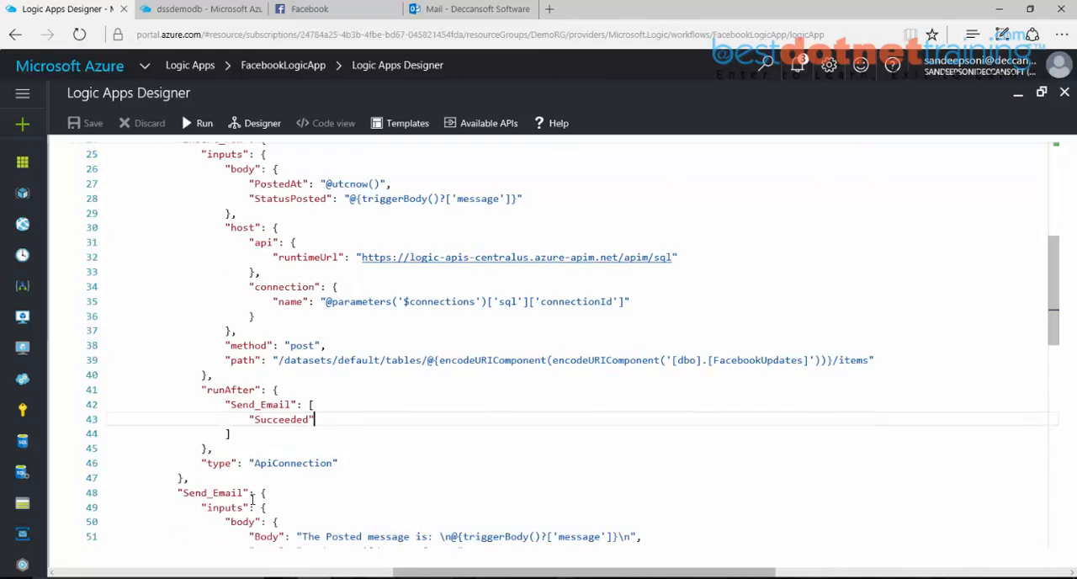
drag(180, 417, 248, 415)
scroll(307, 448, down, 5)
scroll(265, 489, down, 1)
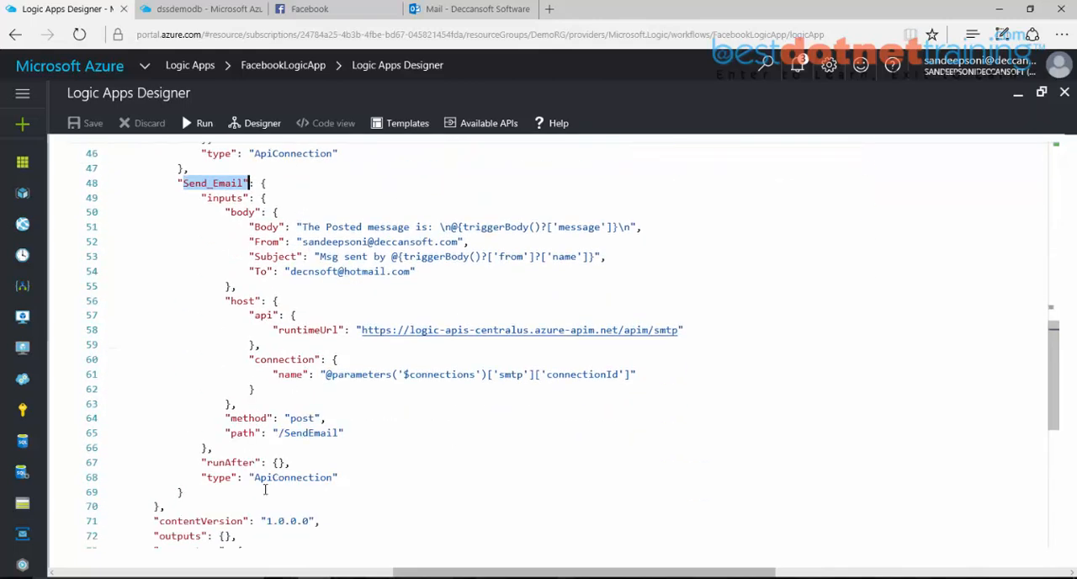
drag(273, 463, 286, 462)
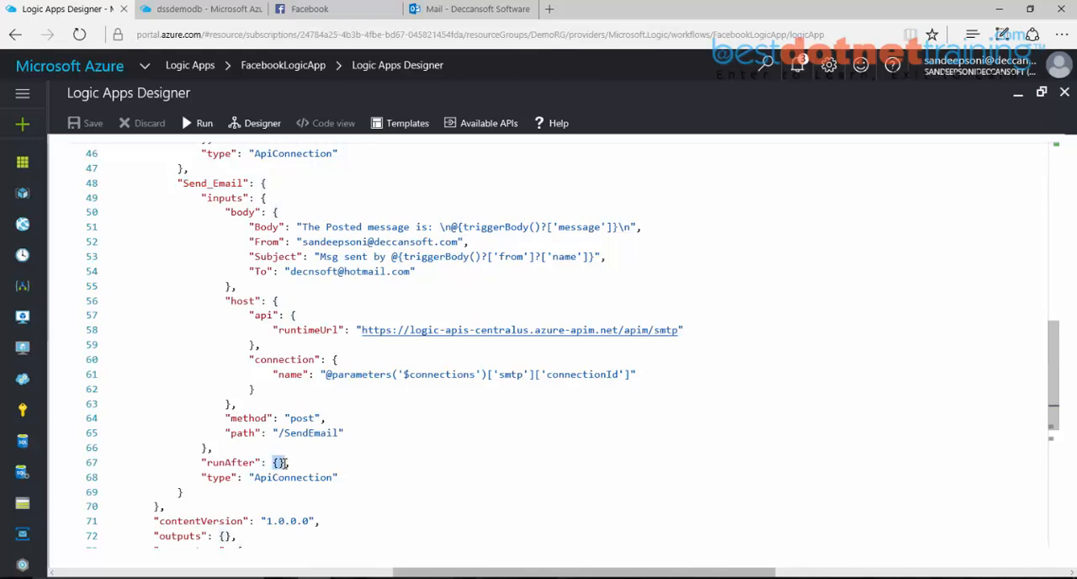
scroll(286, 462, up, 3)
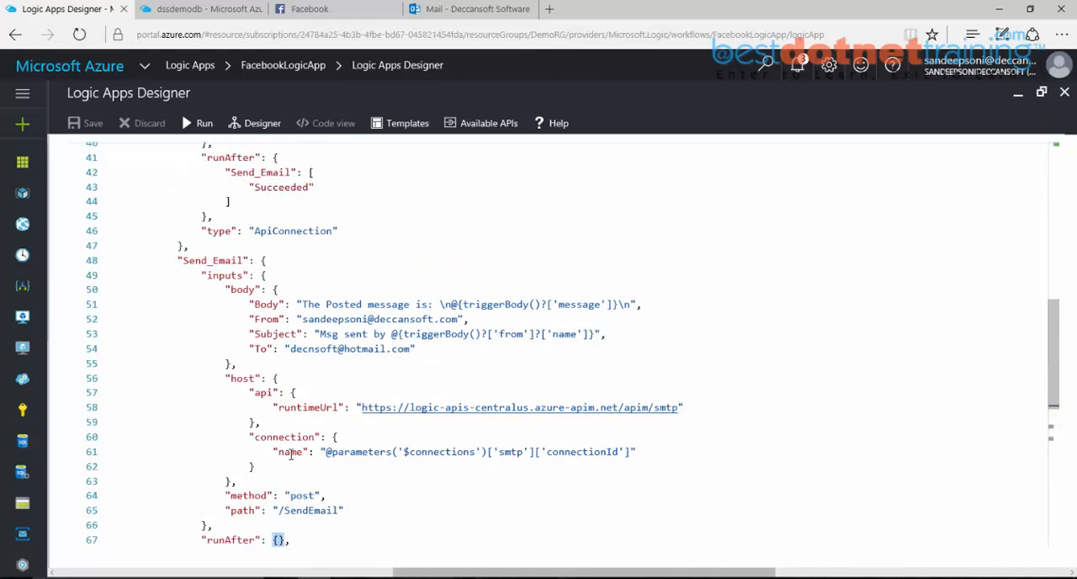
Step: Find the triggers section of the definition and examine the When_there_is_a_new_post_on_my_timeline trigger
scroll(291, 455, down, 6)
scroll(290, 455, down, 1)
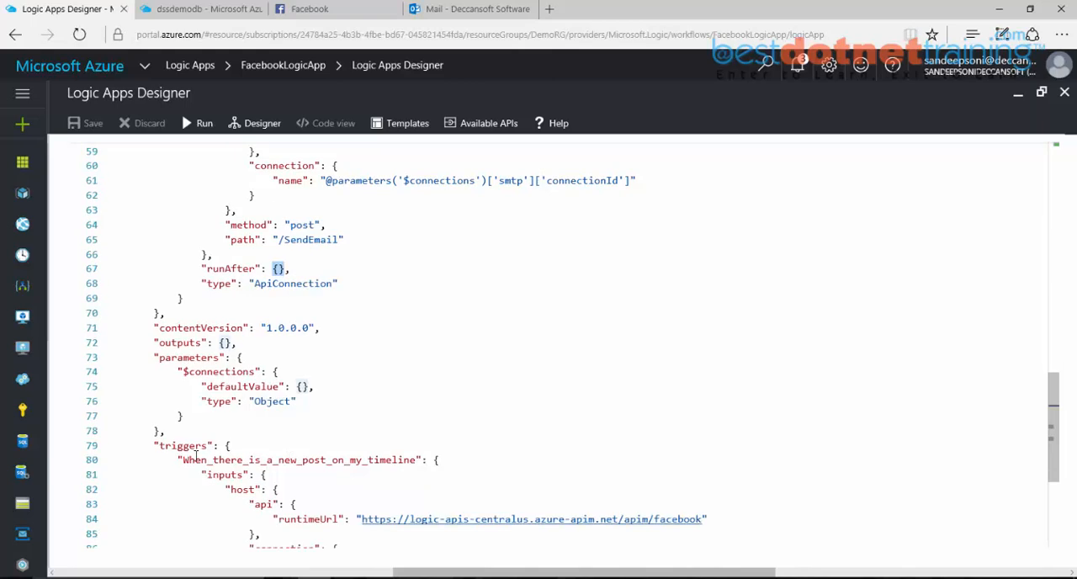
drag(155, 445, 221, 446)
scroll(224, 448, down, 3)
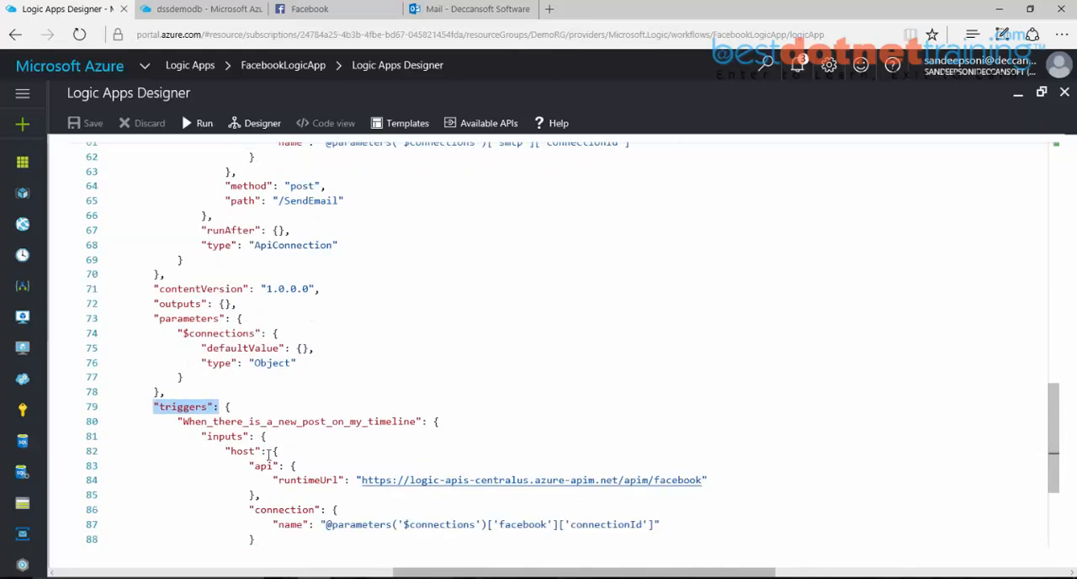
drag(223, 344, 415, 344)
scroll(413, 342, down, 1)
scroll(413, 342, down, 2)
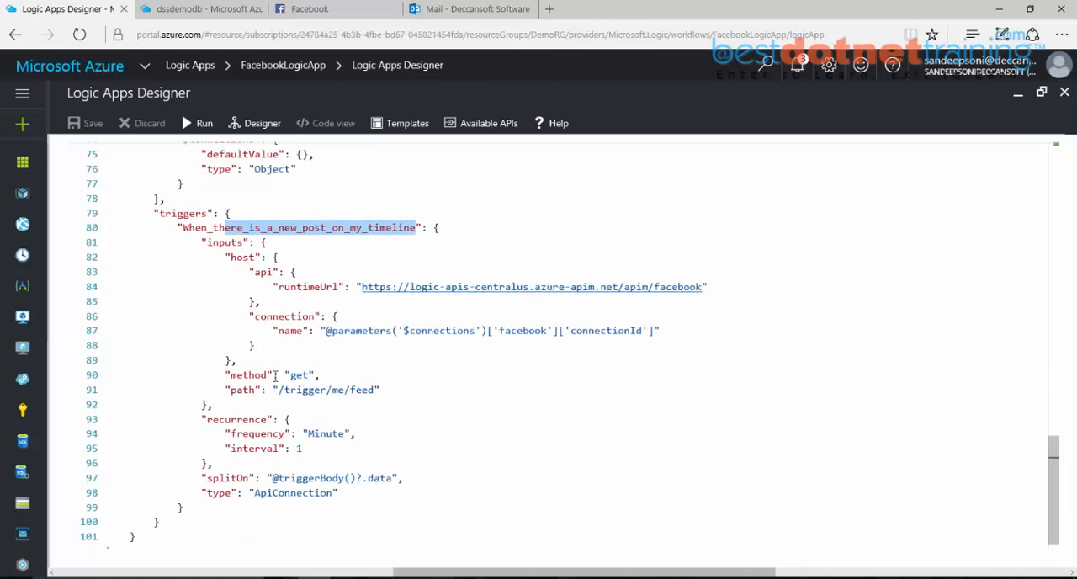
Step: Examine the timeline trigger's recurrence block, including its frequency and interval settings
drag(203, 423, 211, 464)
click(316, 433)
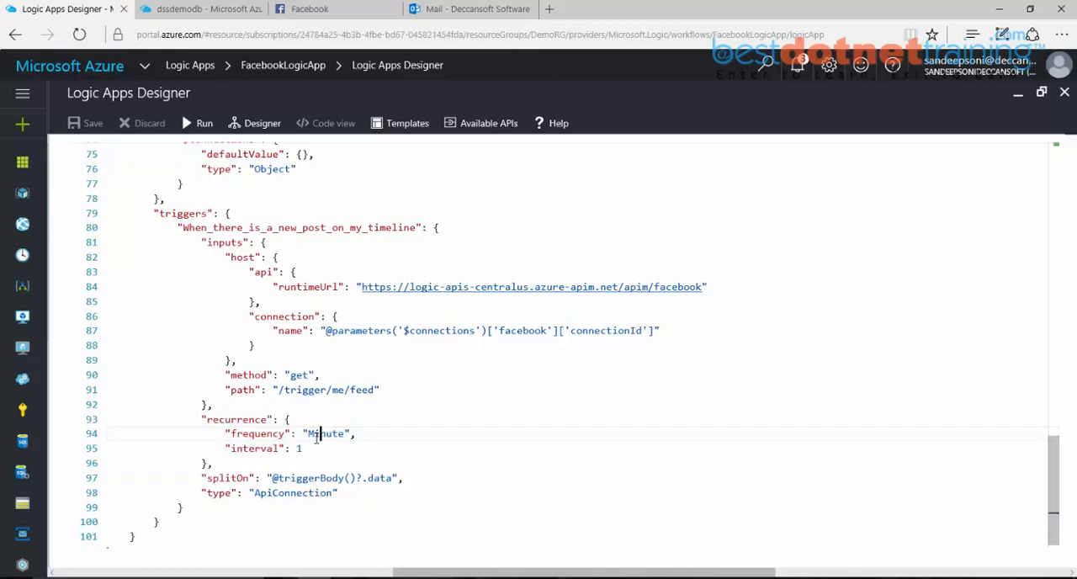
click(303, 448)
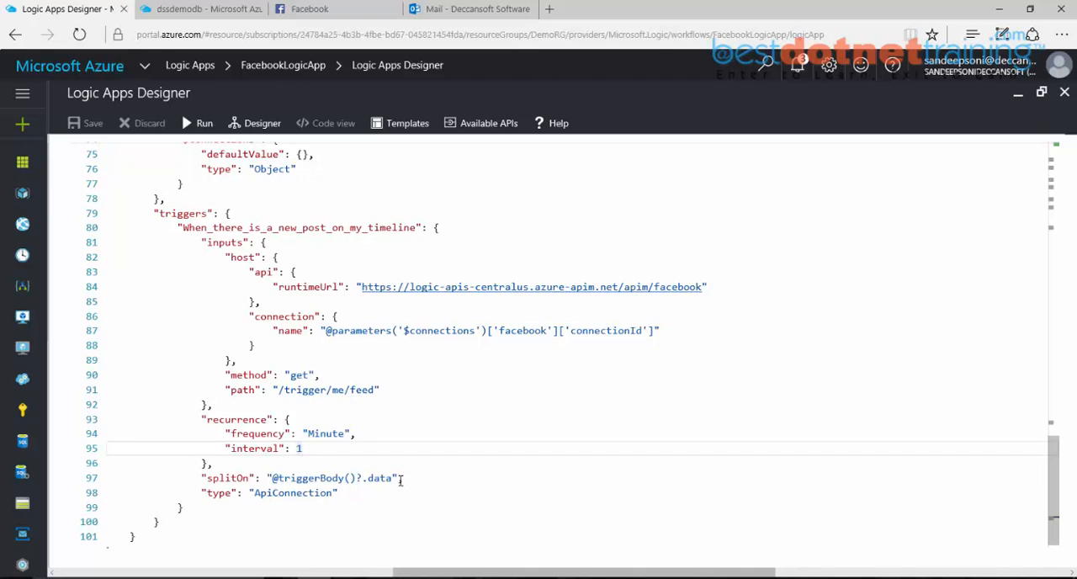
click(303, 448)
drag(303, 448, 127, 419)
click(390, 447)
Step: Highlight the timeline trigger's type, connection name expression and runtimeUrl in the code
drag(255, 492, 330, 493)
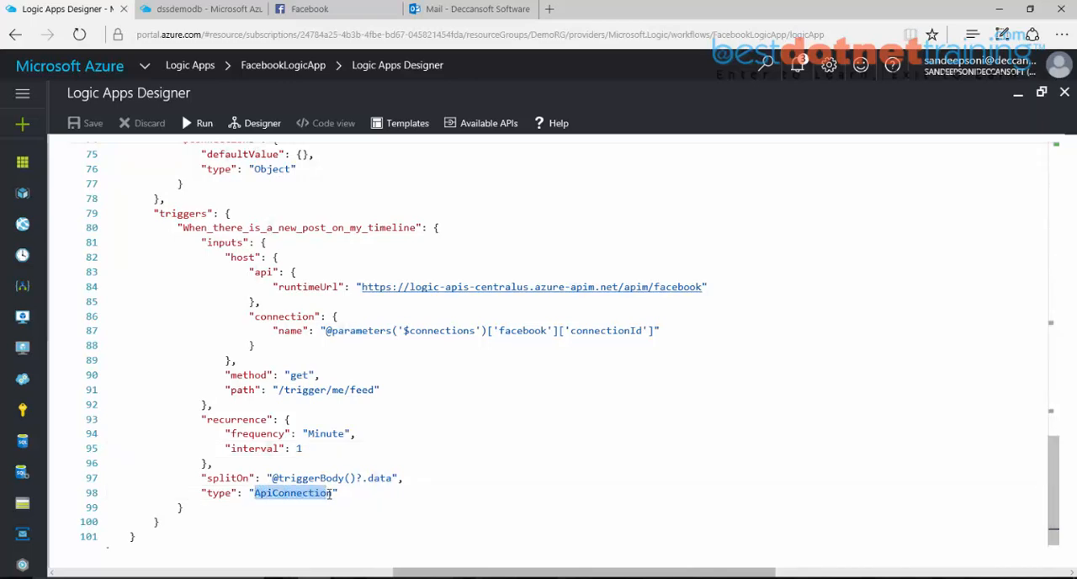
drag(255, 316, 657, 334)
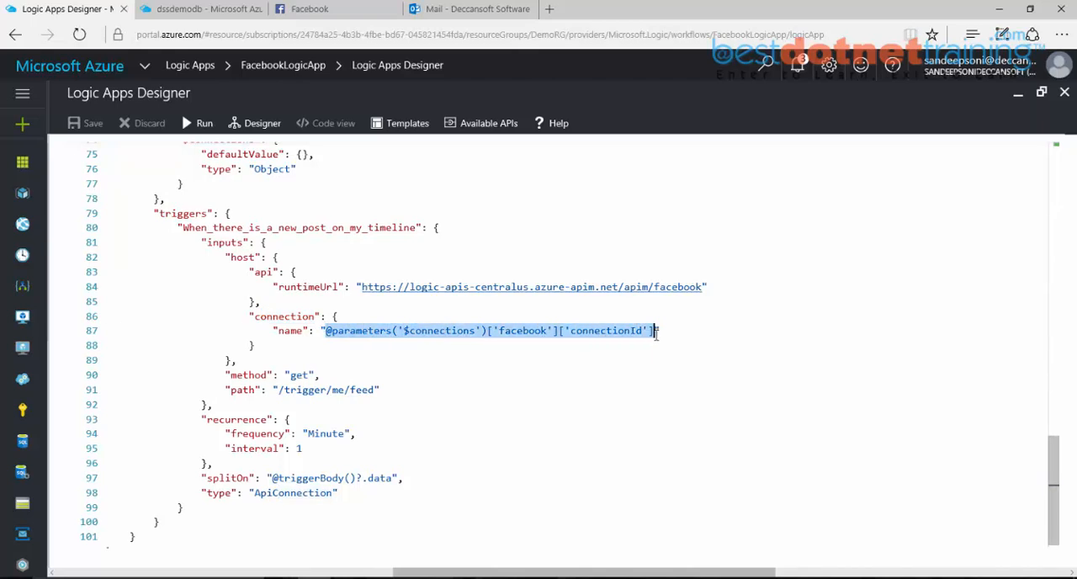
drag(362, 287, 705, 288)
Step: Return to the Send_Email action's body block and examine the triggerBody() expression for the sender's name in its Subject
scroll(516, 262, up, 2)
scroll(516, 262, up, 10)
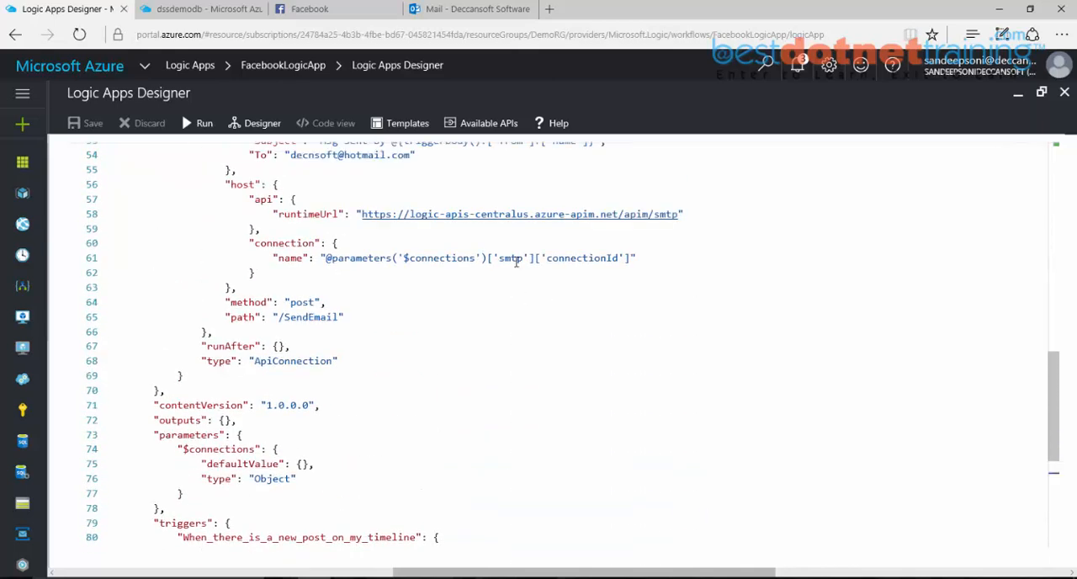
scroll(516, 262, down, 10)
scroll(516, 261, up, 11)
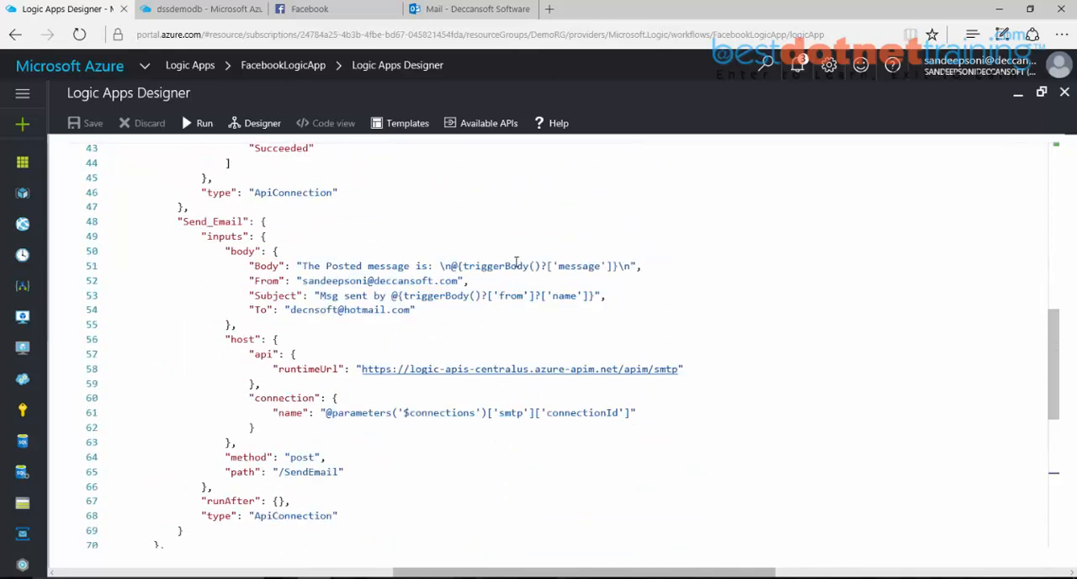
scroll(516, 262, down, 1)
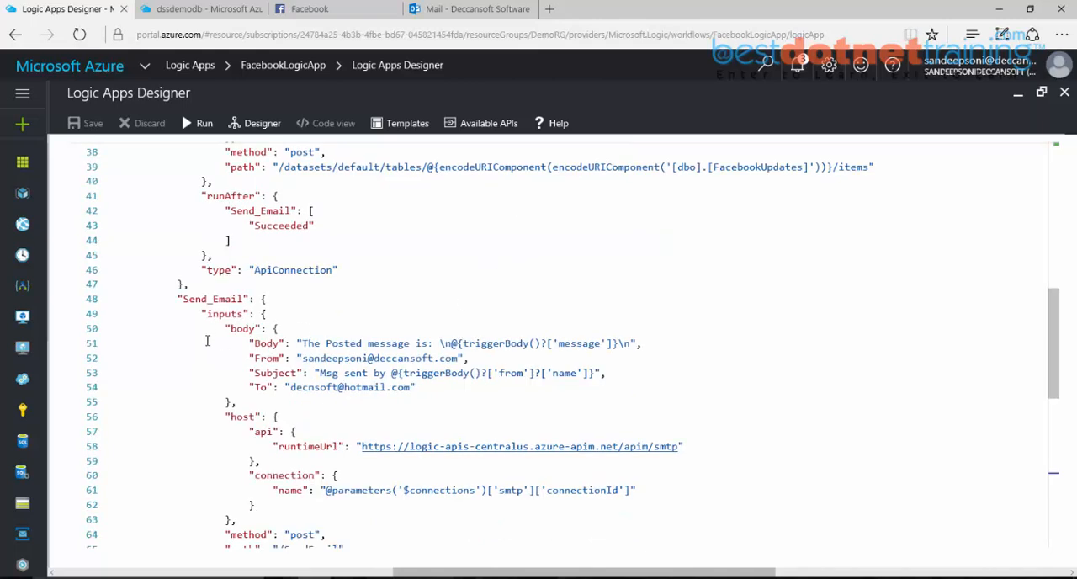
drag(224, 329, 255, 328)
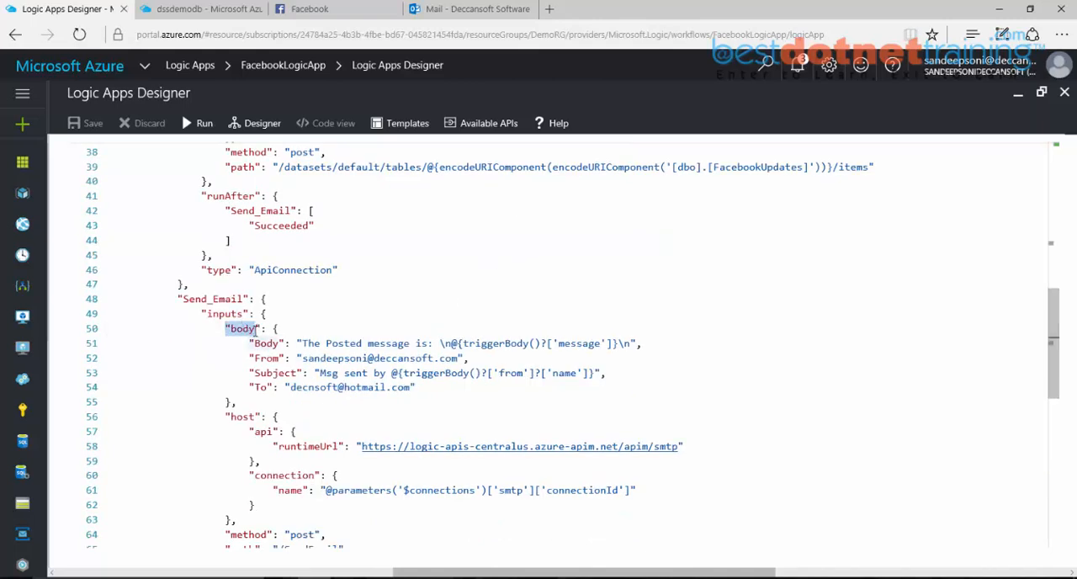
drag(320, 373, 482, 376)
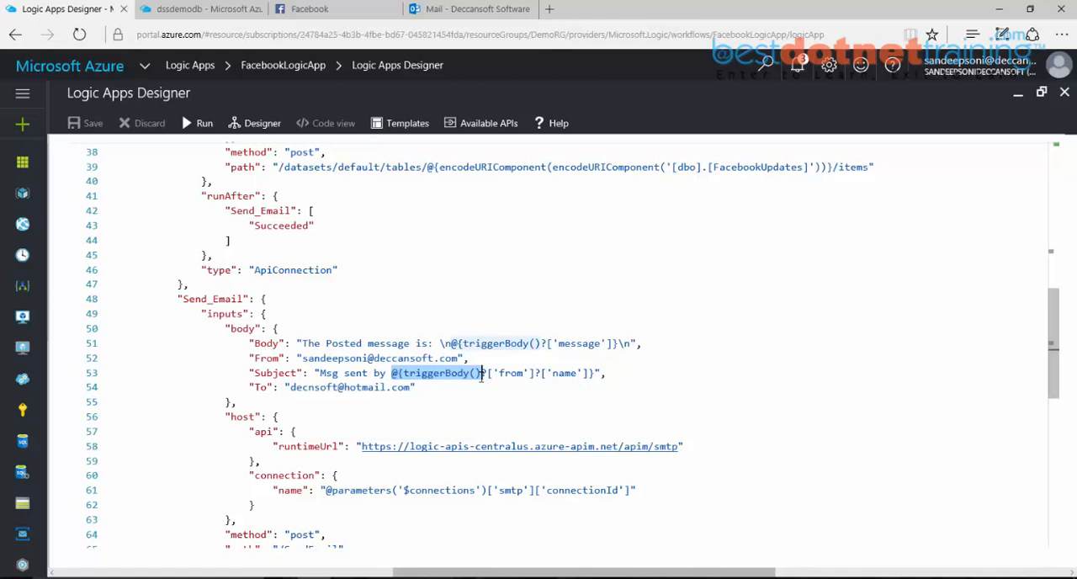
drag(486, 376, 590, 378)
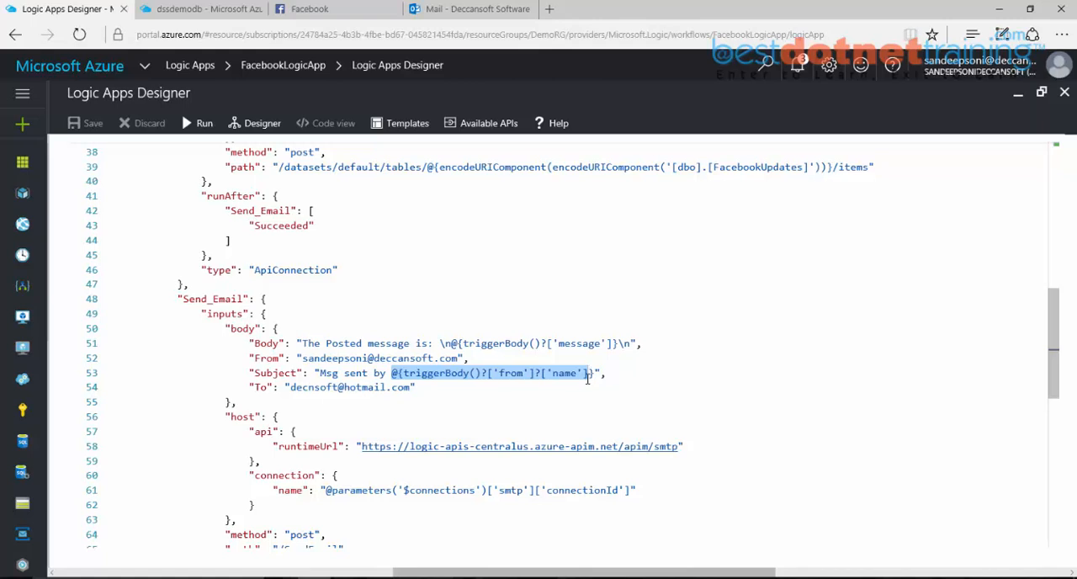
Step: Examine the ?['from']?['name'] part of the Send_Email Subject expression and highlight the Body line with its message expression
click(487, 374)
click(536, 374)
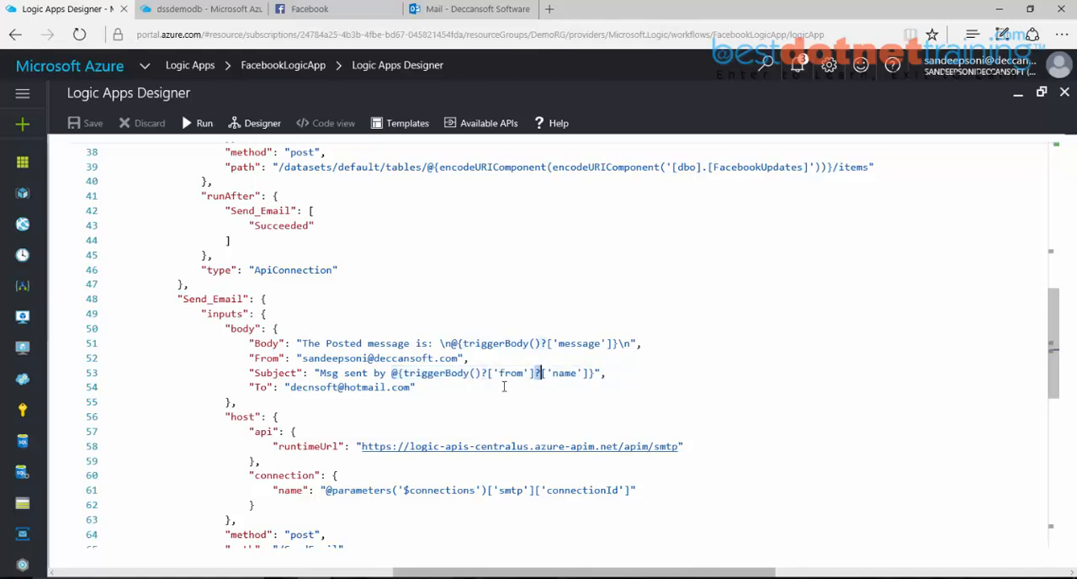
drag(302, 343, 604, 348)
click(590, 378)
scroll(512, 416, down, 1)
scroll(487, 407, up, 5)
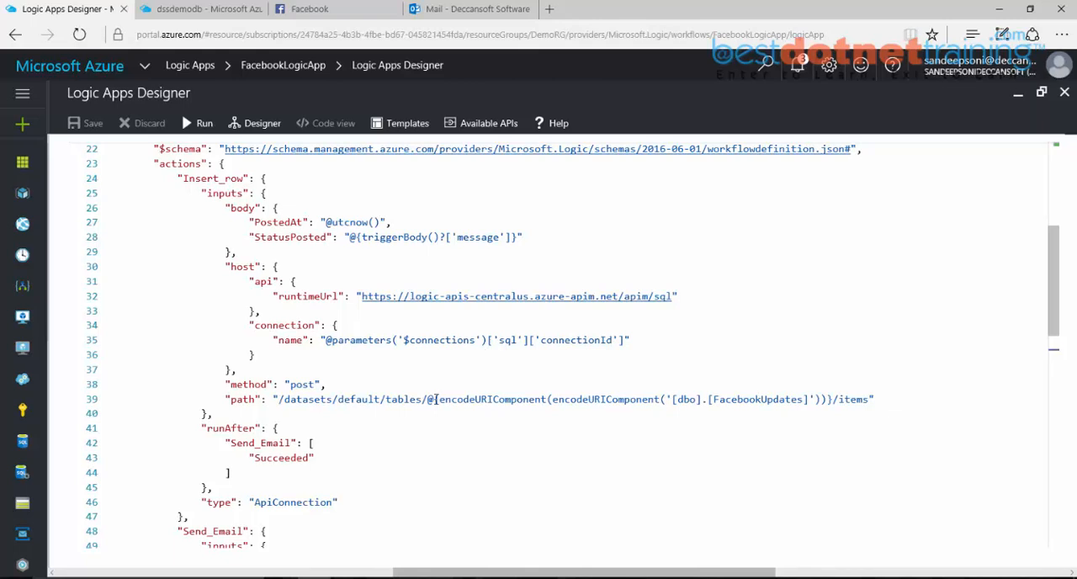
scroll(287, 366, up, 1)
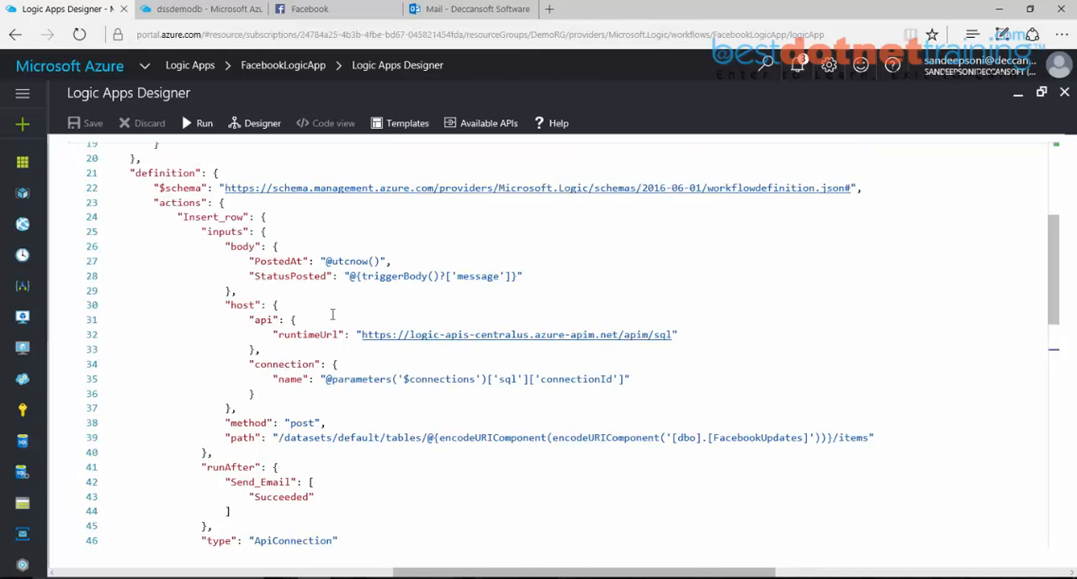
drag(358, 277, 514, 277)
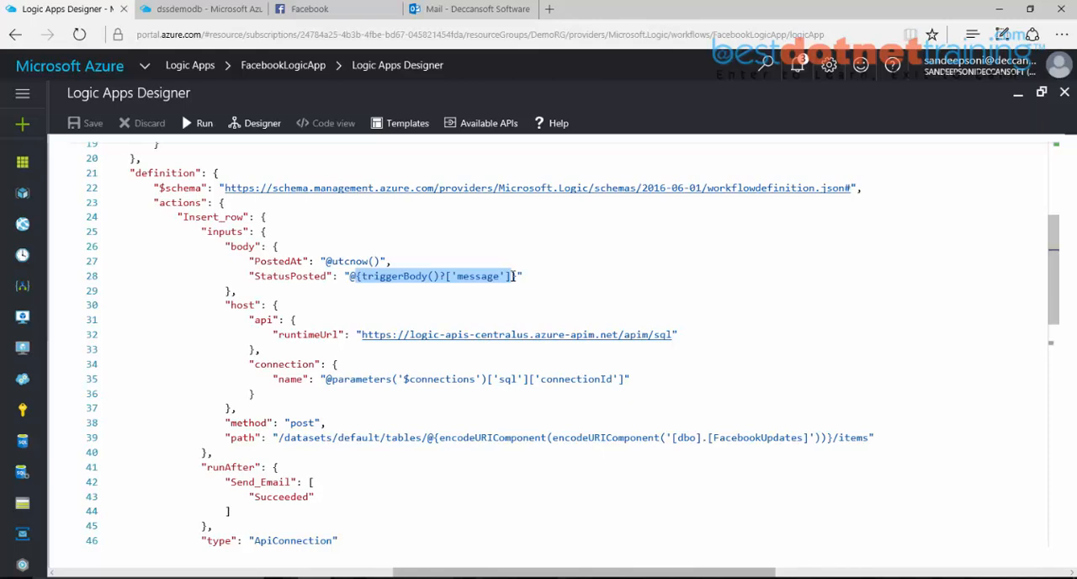
drag(327, 261, 381, 261)
scroll(400, 329, up, 2)
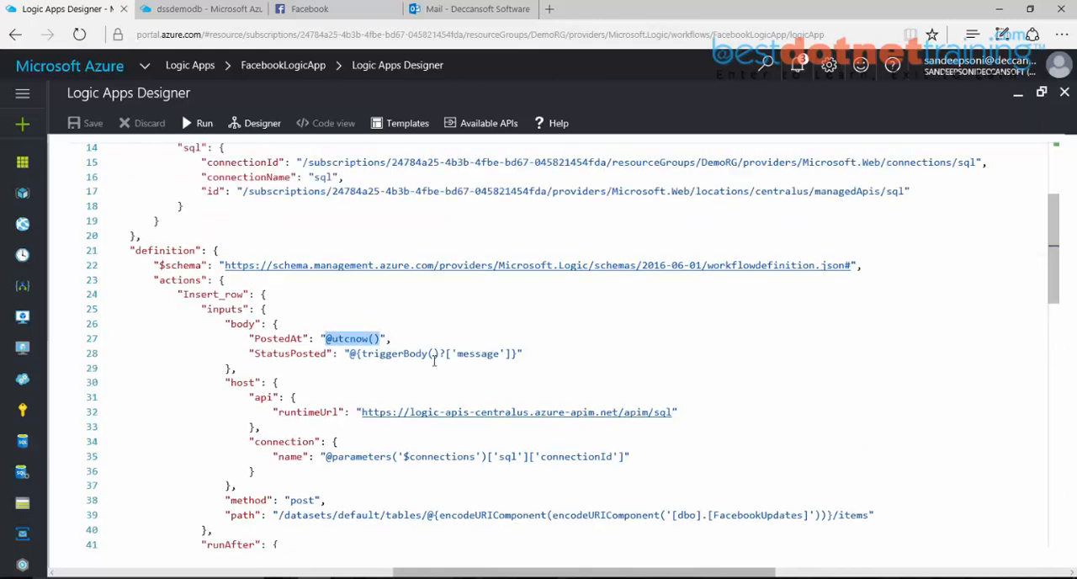
Step: Set the timeline trigger's recurrence interval to 3 in the code definition and save the logic app
scroll(396, 370, down, 8)
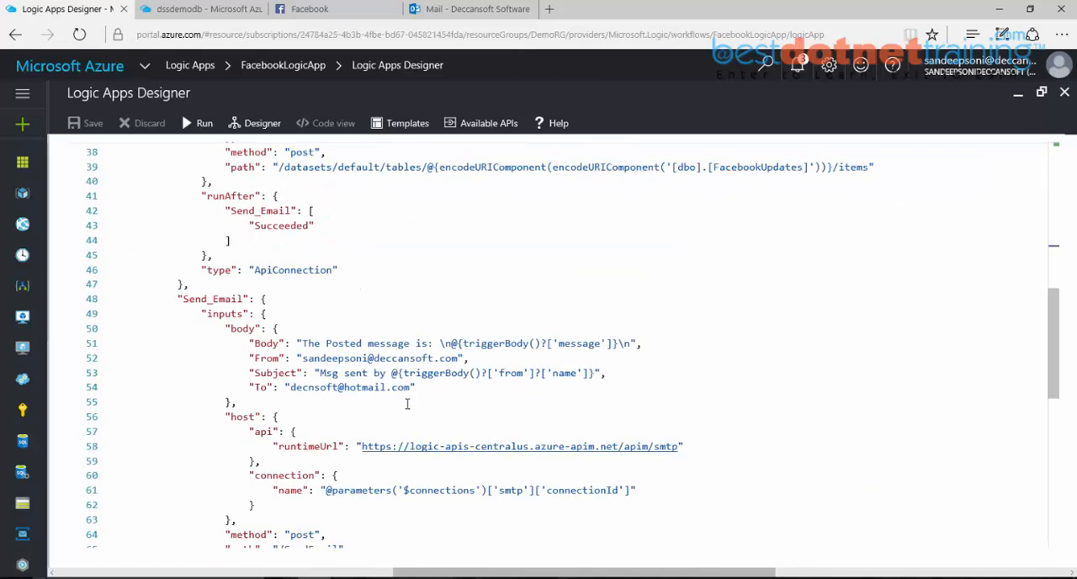
scroll(403, 413, down, 4)
double_click(299, 450)
text(3)
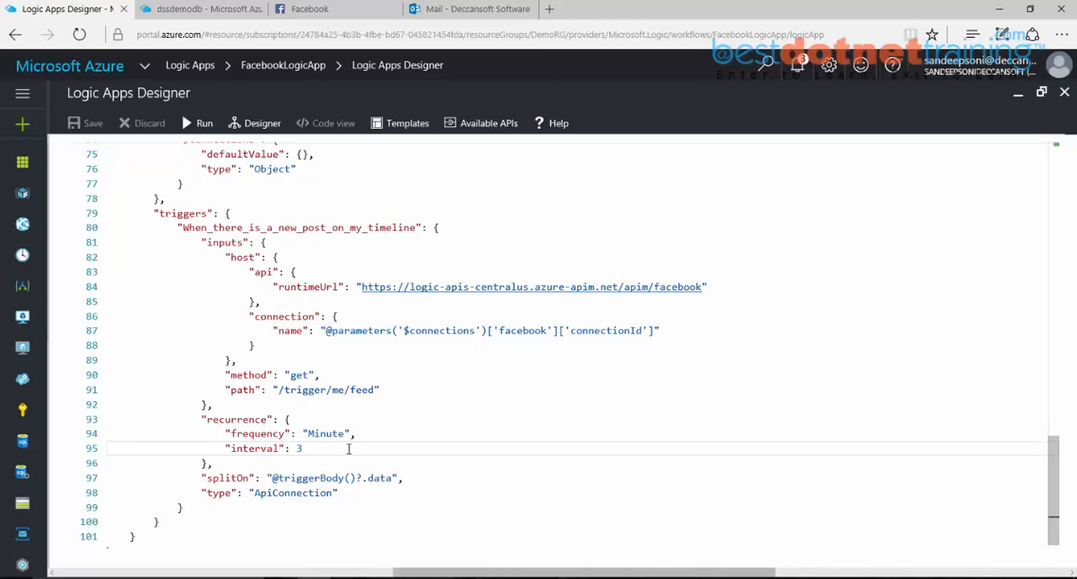
click(88, 126)
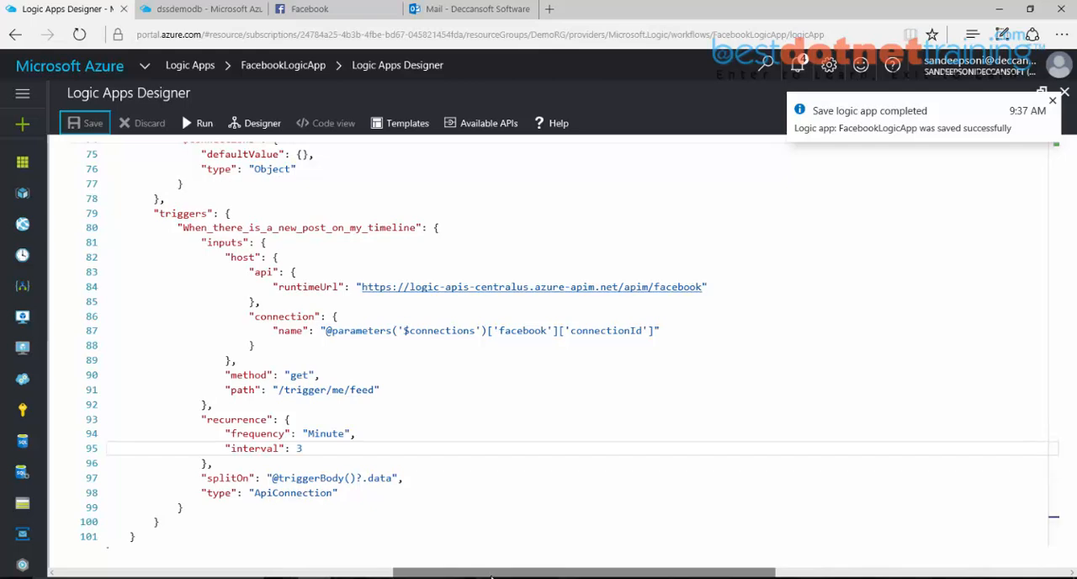
Step: Open the facebook API connection from all resources and review its Edit API connection and Properties pages
drag(497, 572, 141, 551)
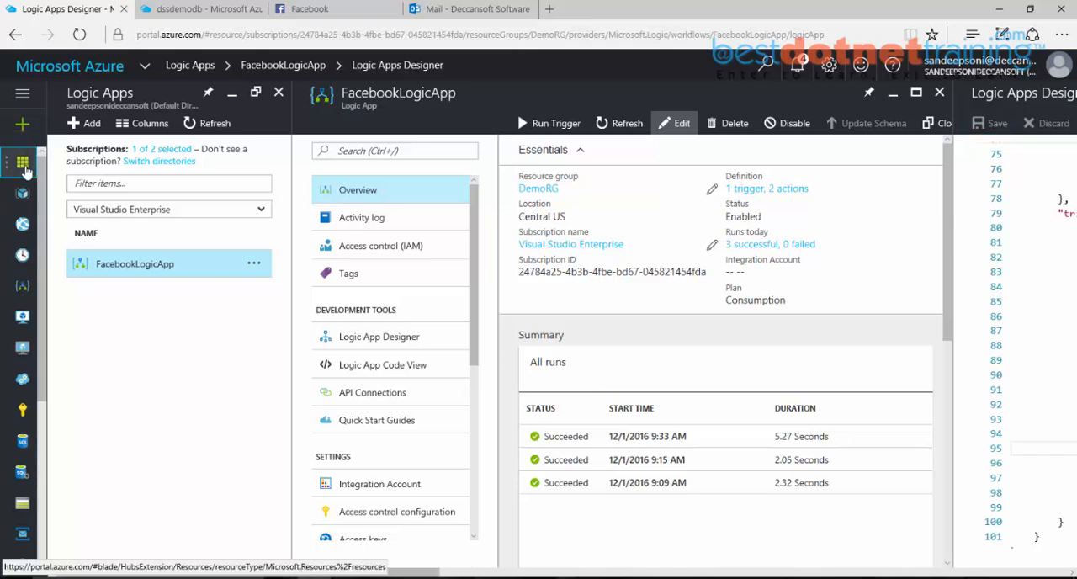
click(23, 165)
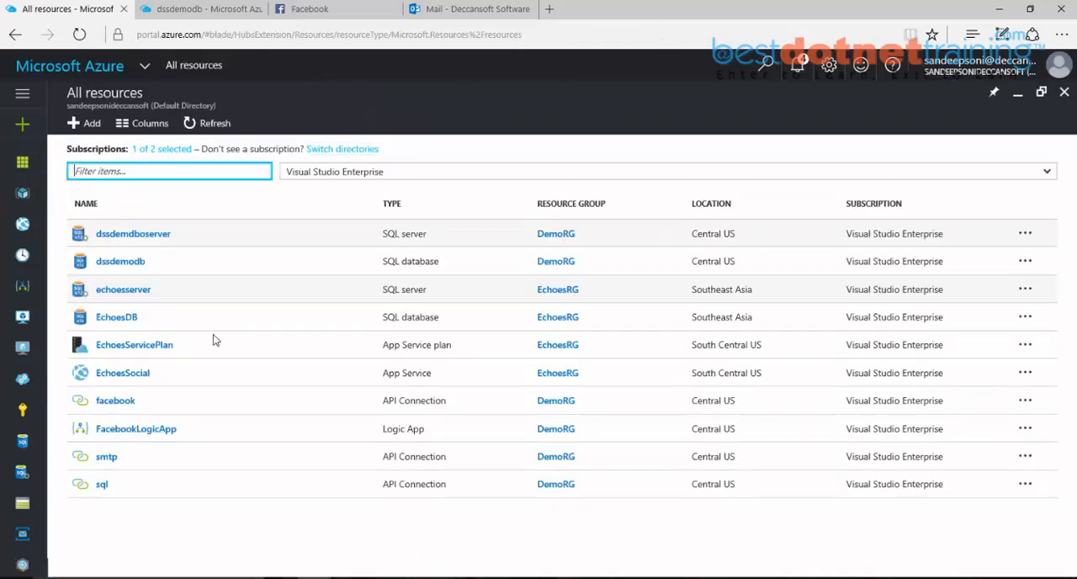
click(106, 405)
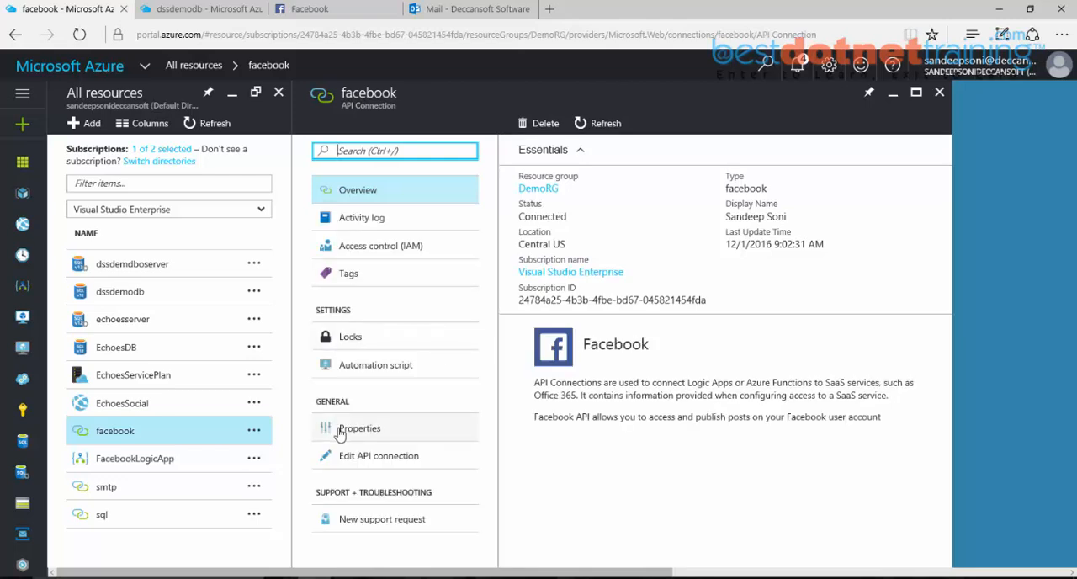
click(375, 463)
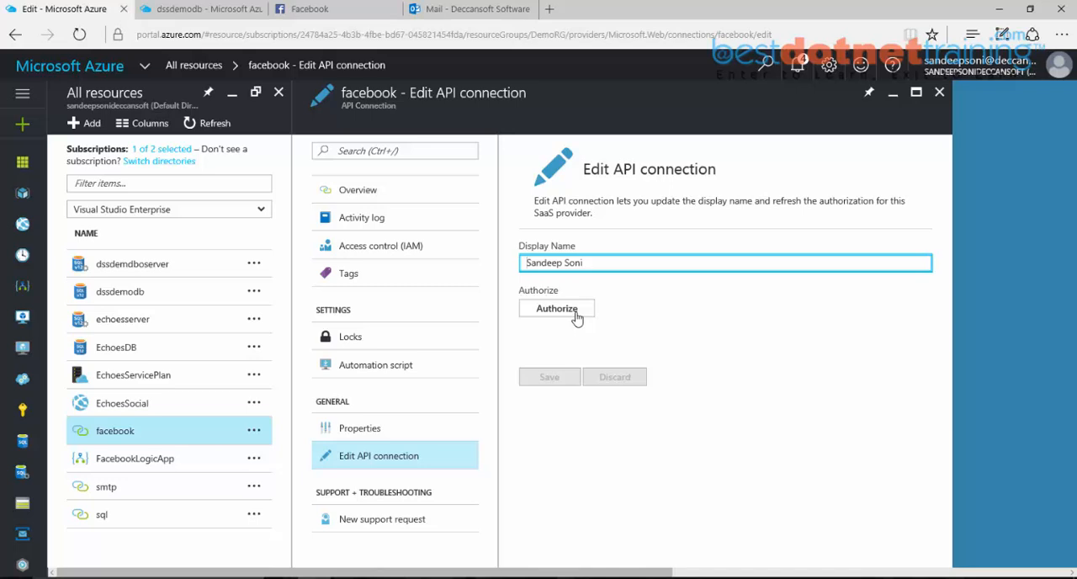
click(362, 429)
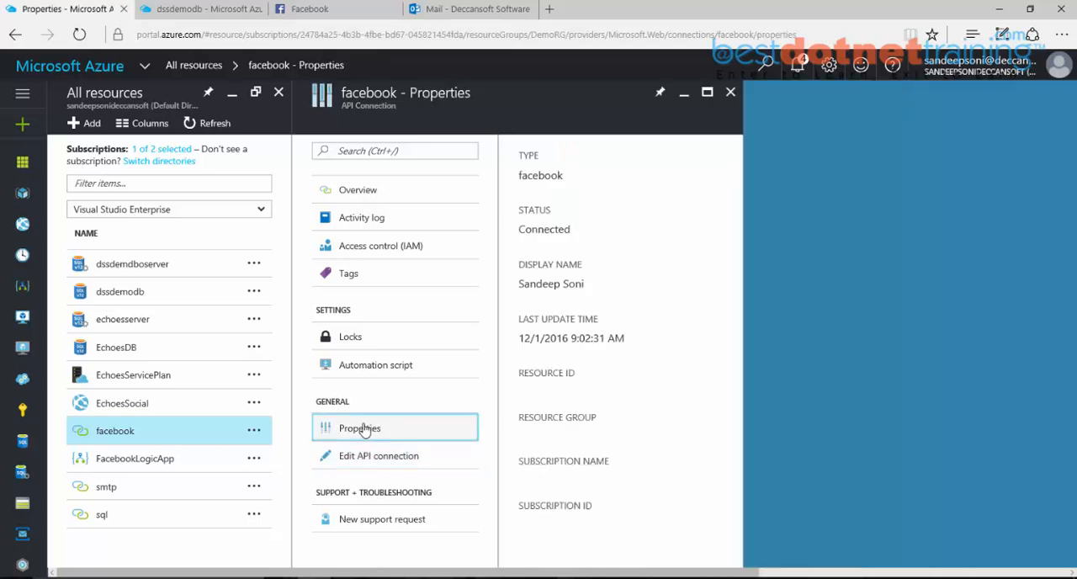
drag(744, 324, 749, 247)
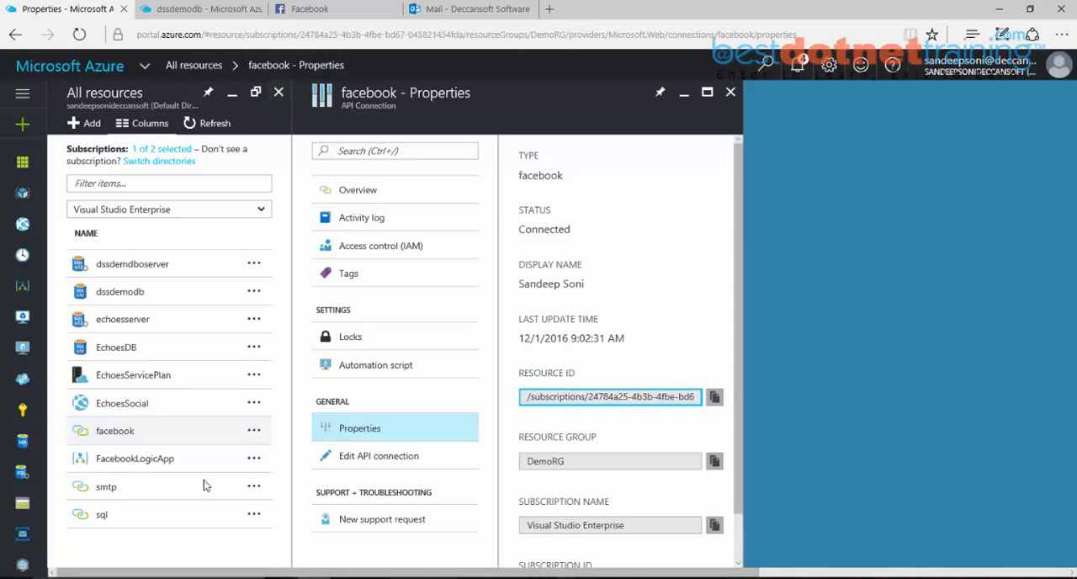
Step: Open FacebookLogicApp in the designer and add a condition as a new step after Insert row
click(138, 462)
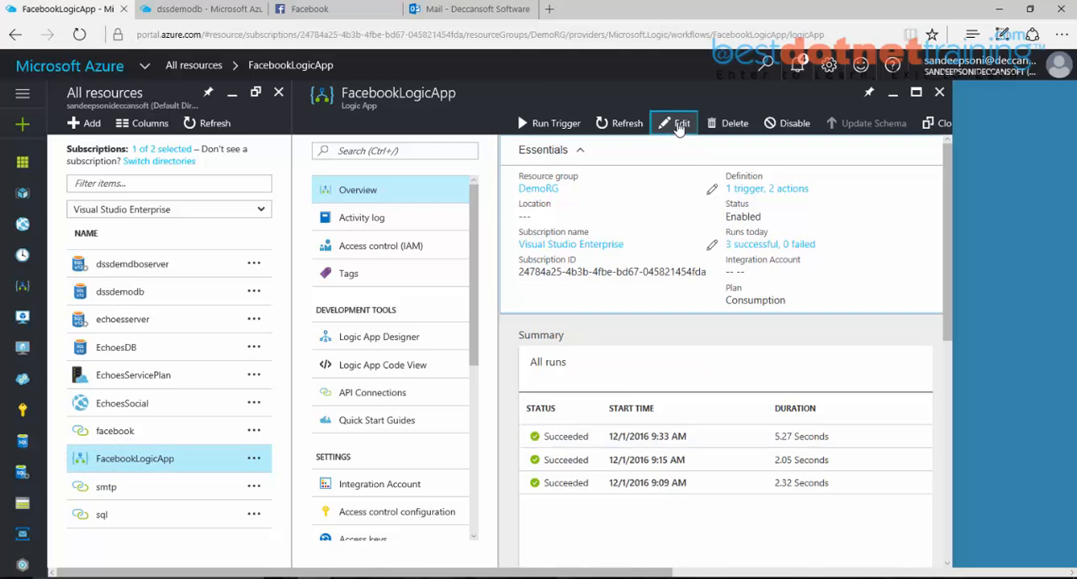
click(679, 126)
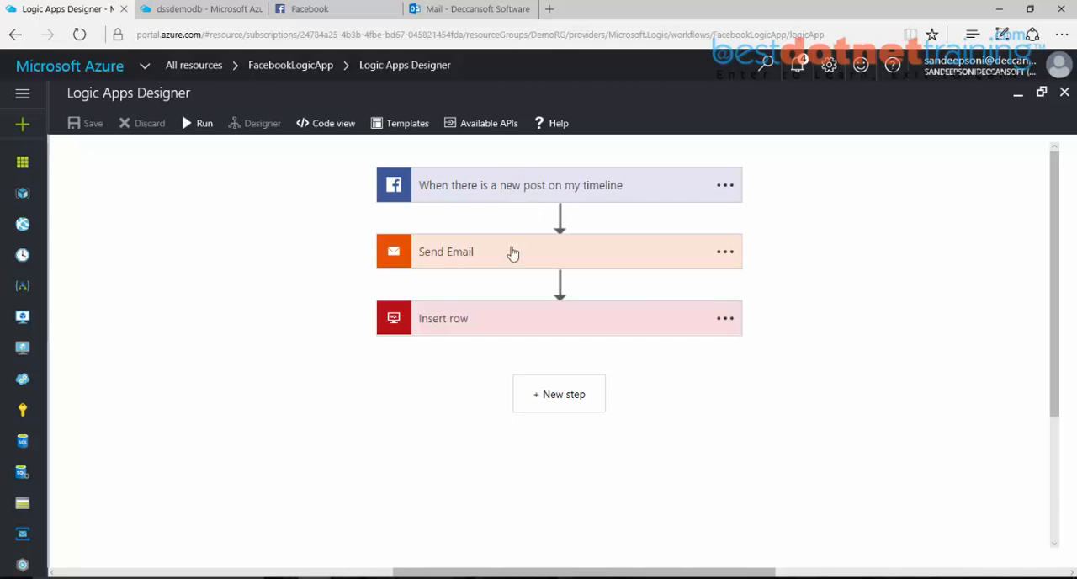
click(541, 395)
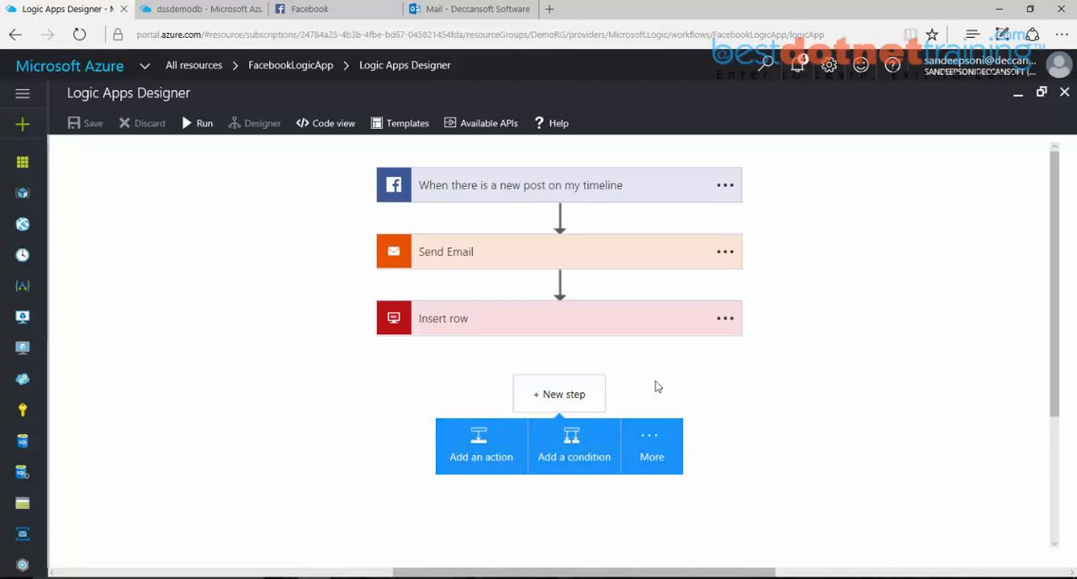
click(723, 435)
click(543, 395)
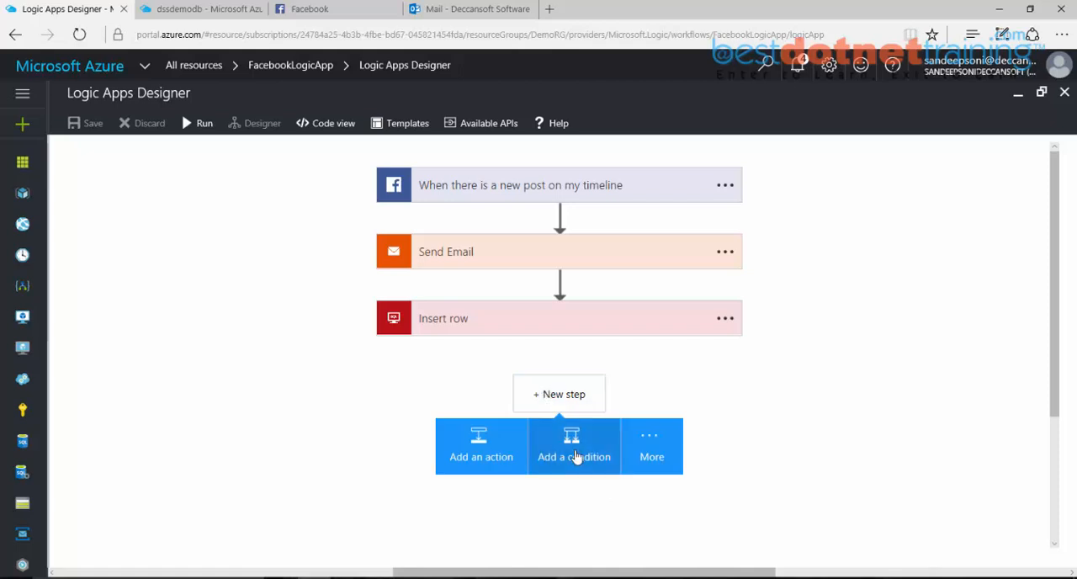
click(576, 456)
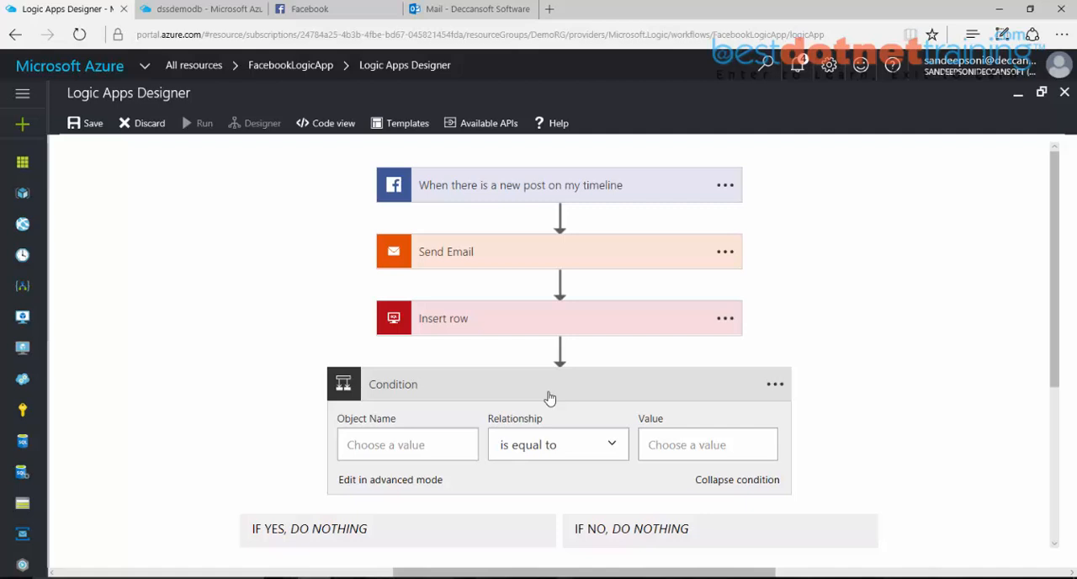
Step: Move the condition between Send Email and Insert row, and place the Insert row action in its If yes branch
drag(550, 392, 558, 292)
scroll(558, 292, down, 3)
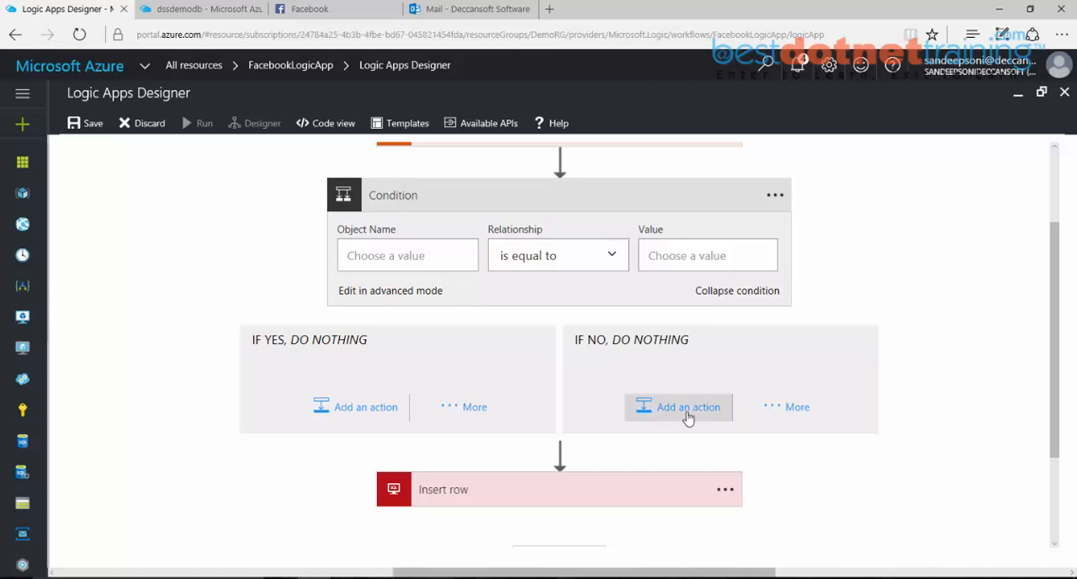
drag(516, 496, 375, 379)
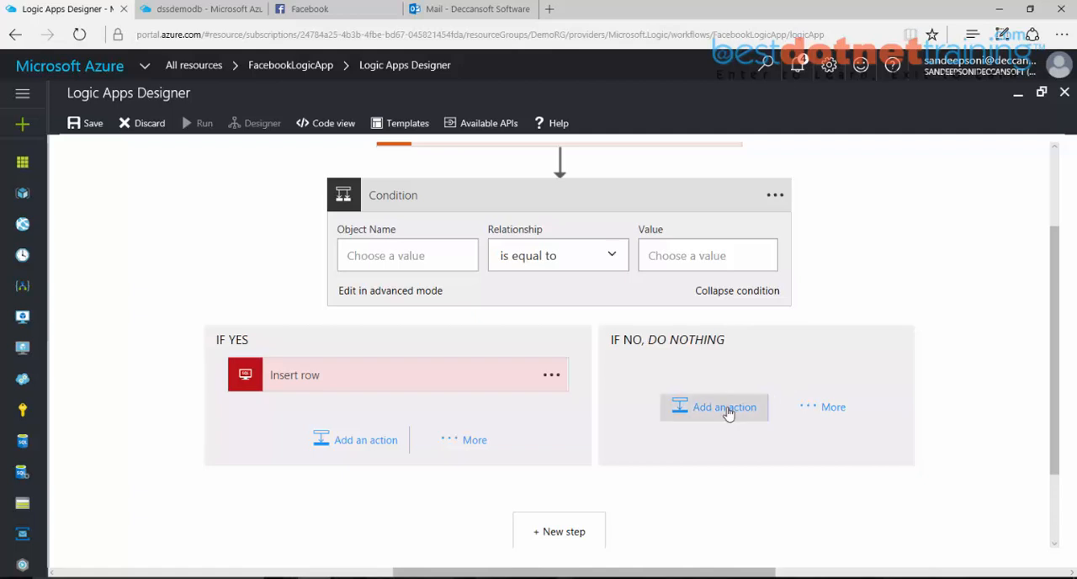
Step: Set the condition's object name to the User full name dynamic content from the Facebook timeline trigger
click(413, 256)
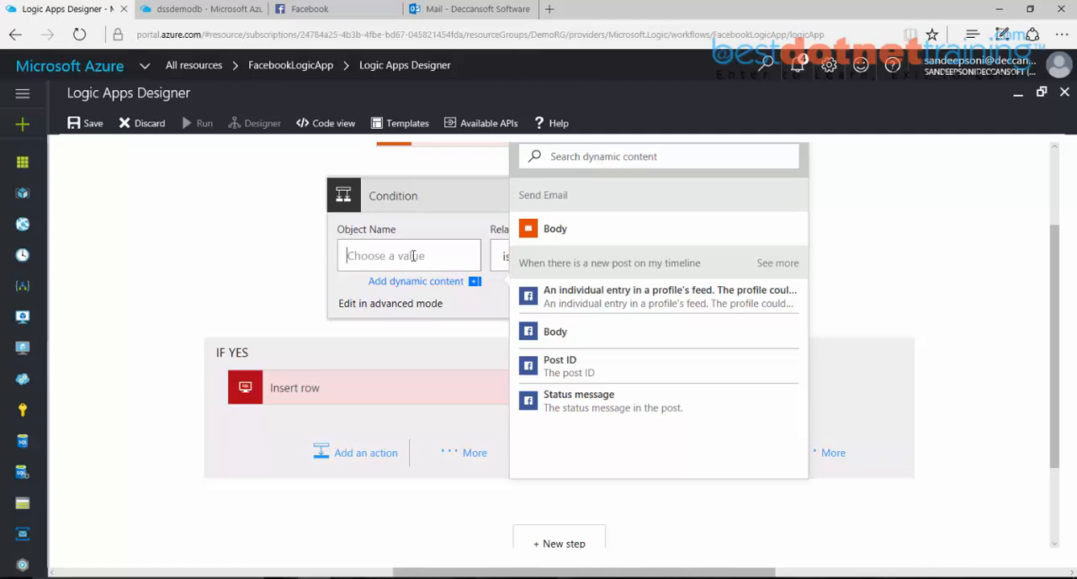
click(787, 264)
scroll(722, 376, down, 3)
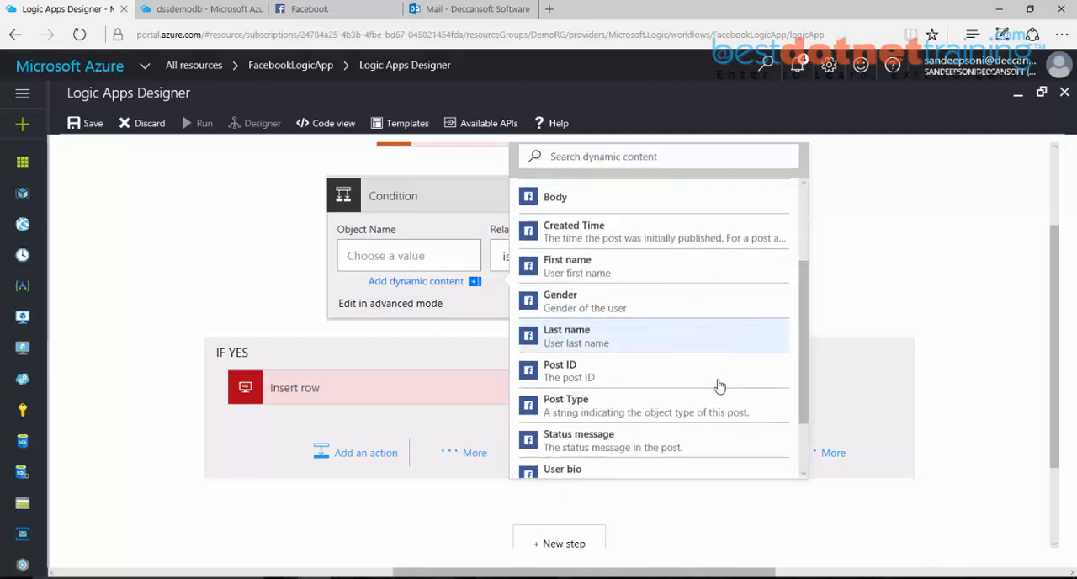
scroll(719, 385, down, 1)
scroll(589, 429, down, 2)
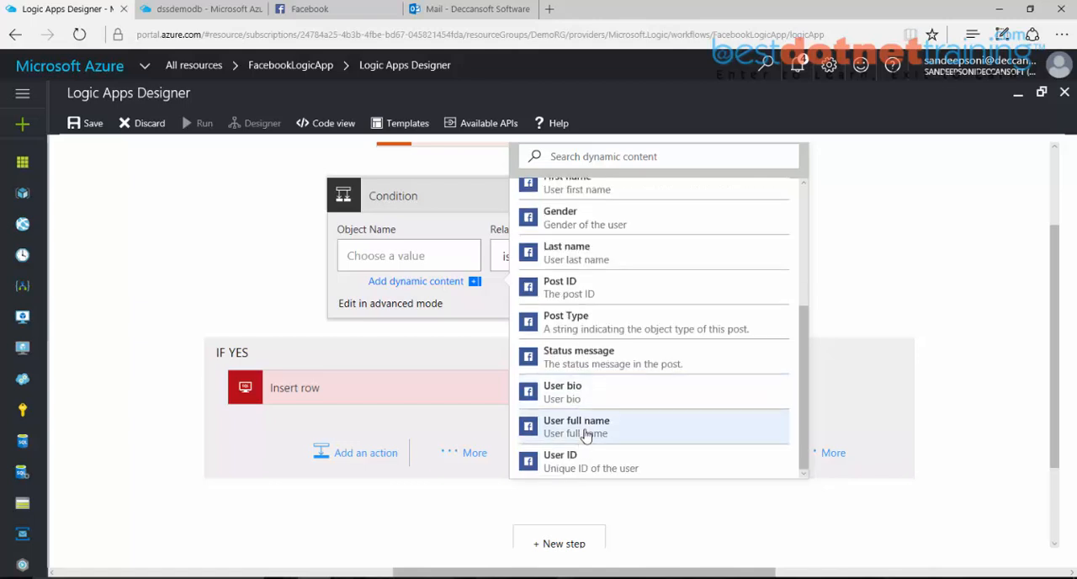
click(587, 429)
Step: Set the condition's relationship to contains and enter the poster's first name as its value
click(503, 255)
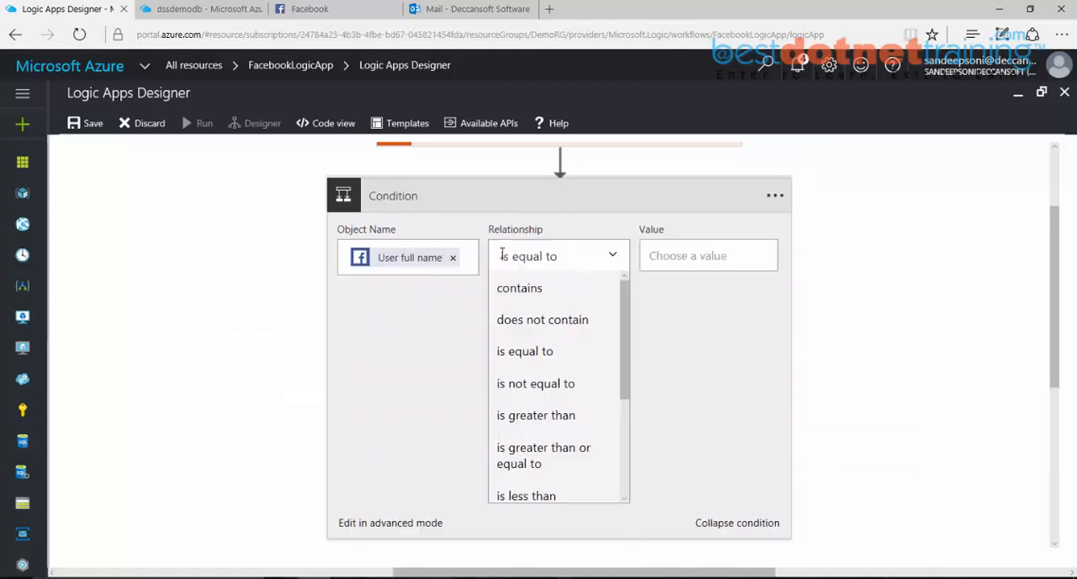
click(562, 293)
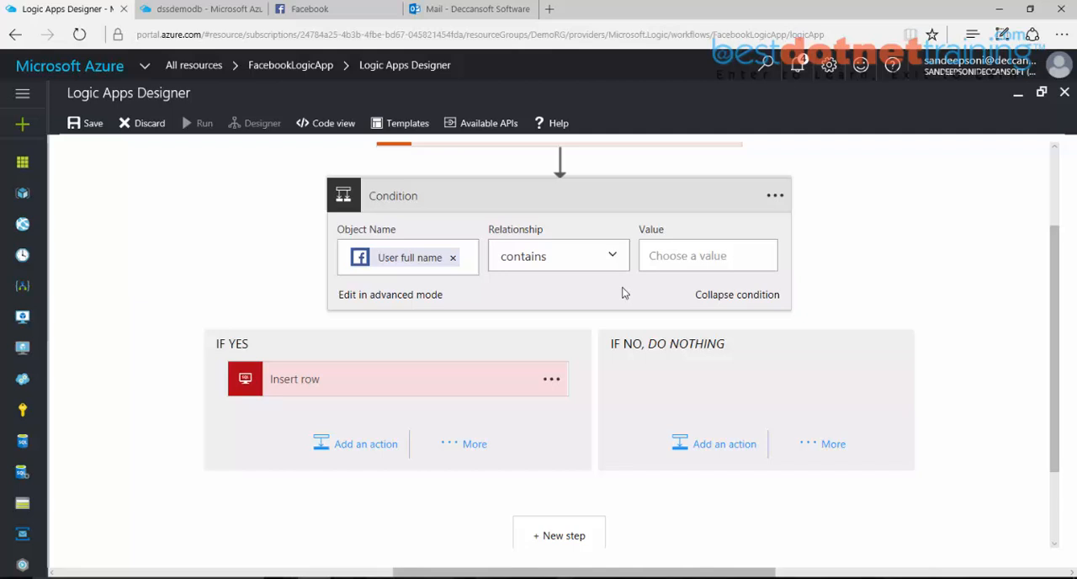
click(690, 258)
text(Sandeep)
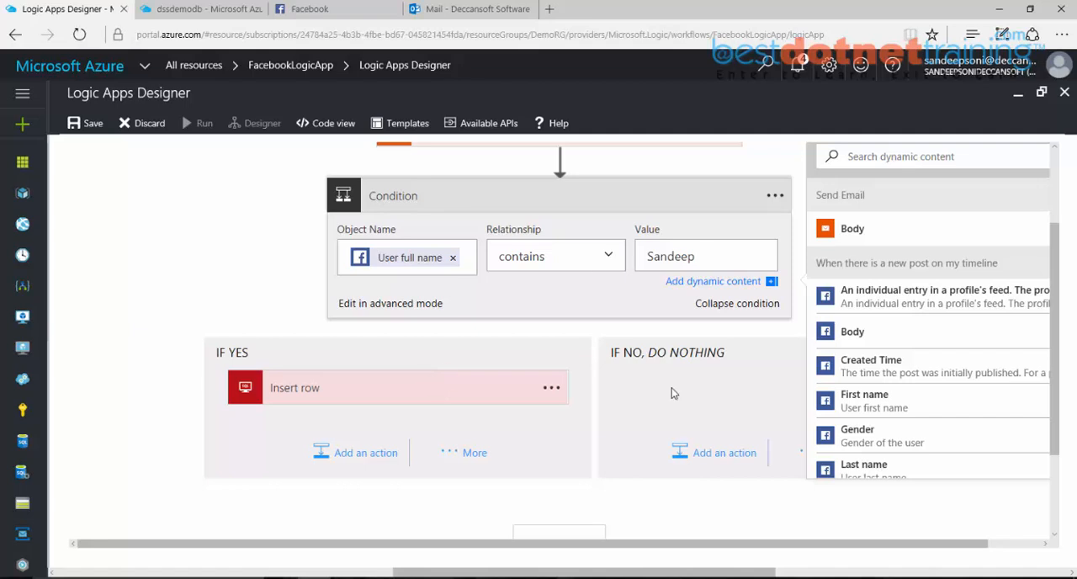
click(671, 525)
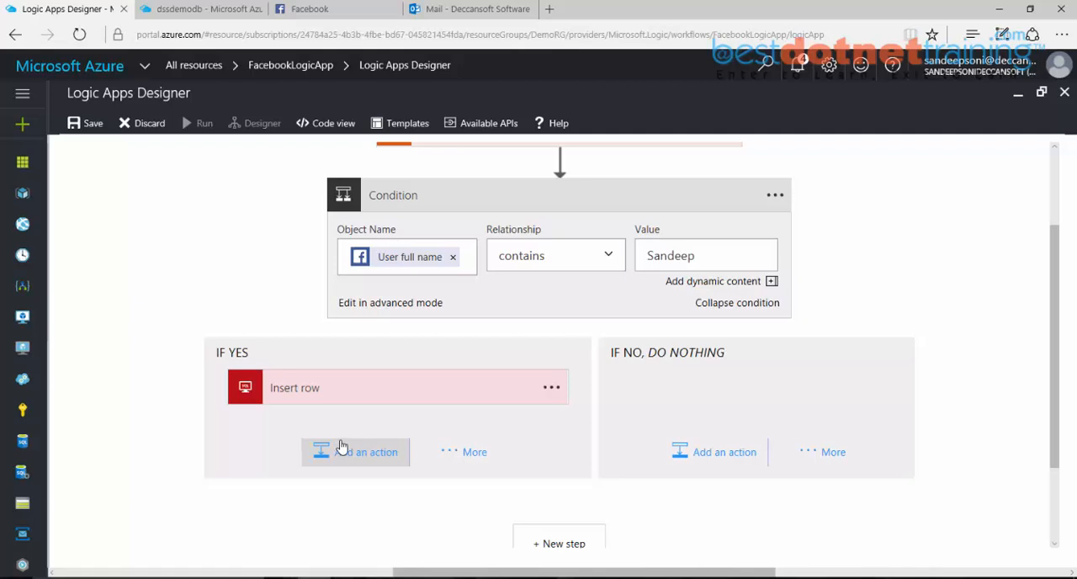
Step: Review the additional step types available after the condition, such as for each, do until and scope
scroll(343, 446, up, 2)
scroll(343, 446, down, 2)
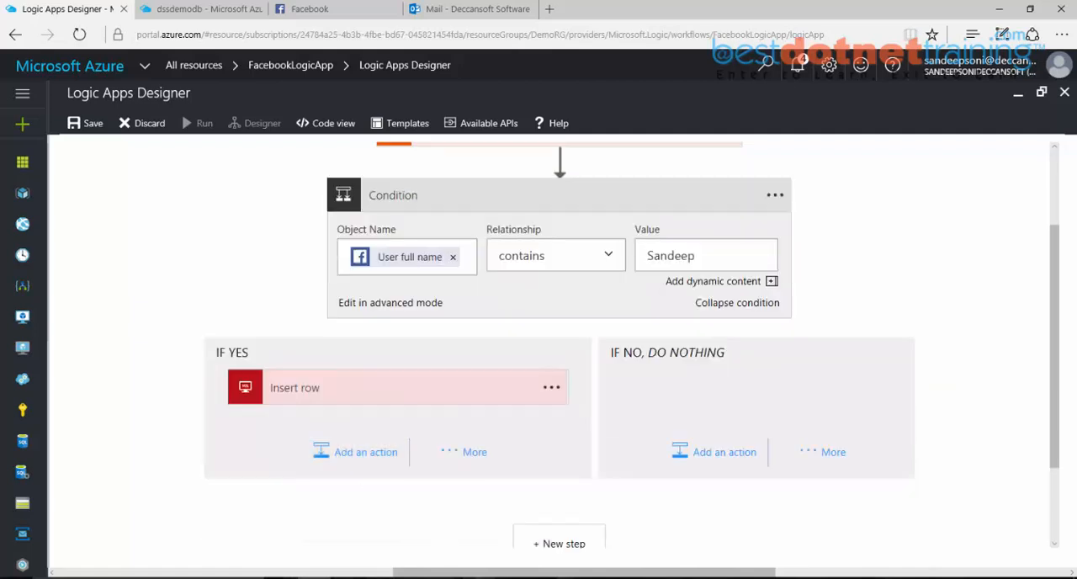
click(570, 543)
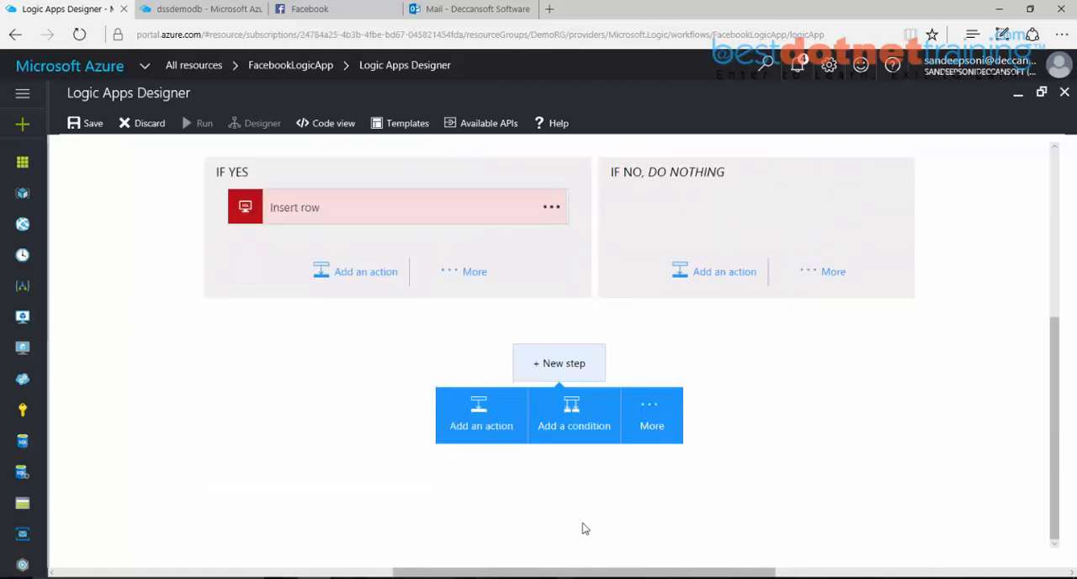
click(651, 414)
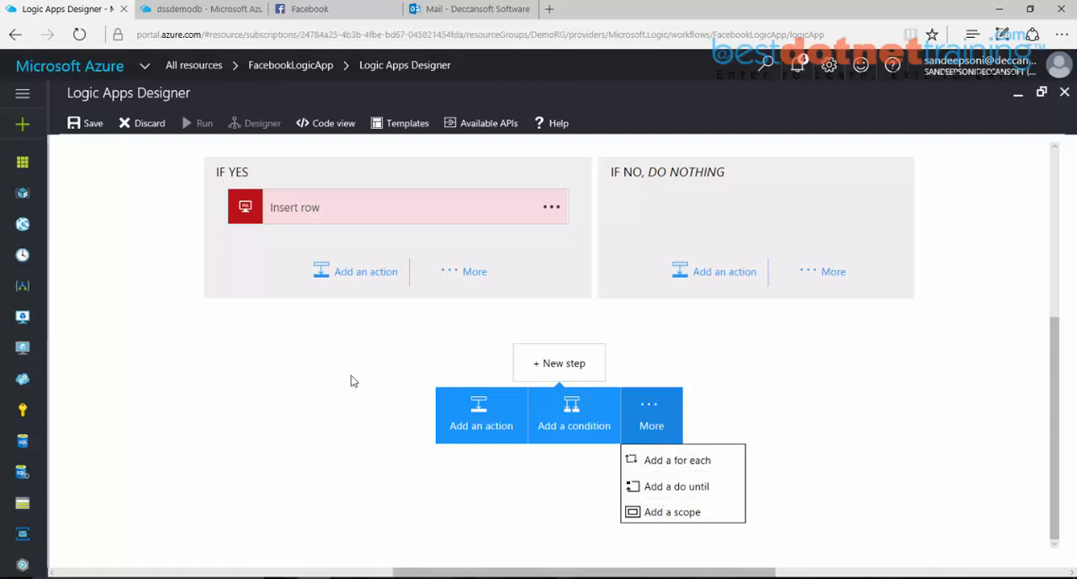
scroll(351, 376, up, 5)
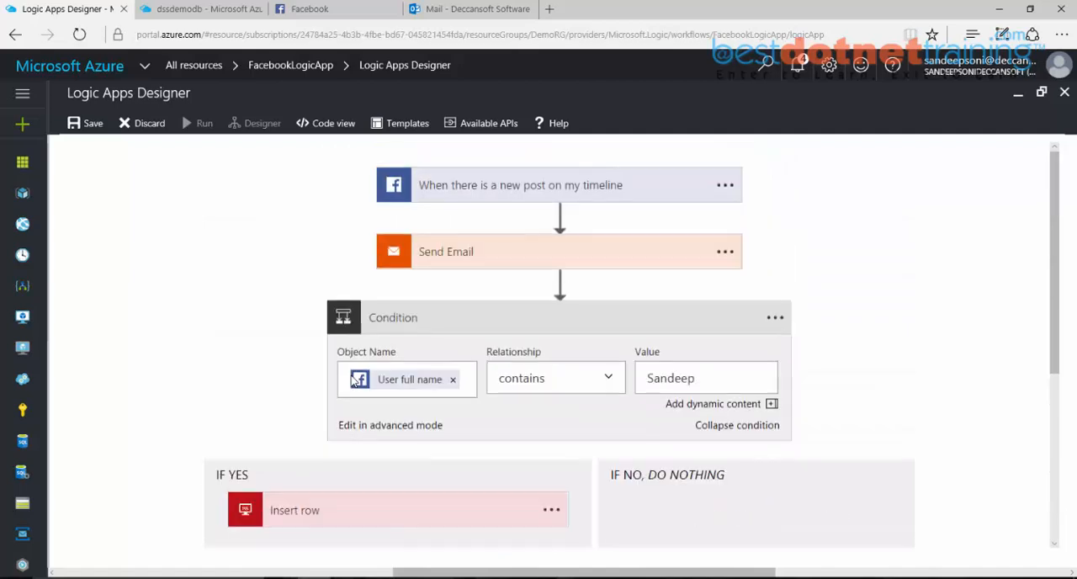